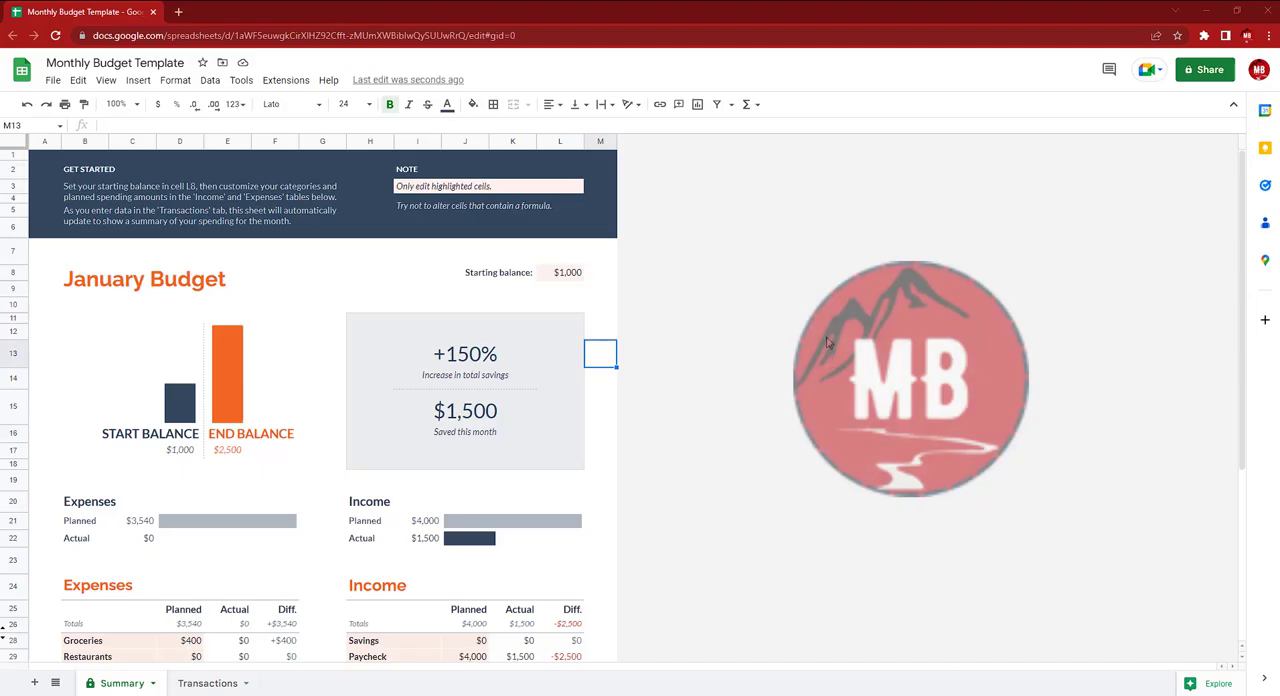
Browse cells on the budget Summary sheet
{"action": "key", "text": "Up"}
{"action": "key", "text": "Up"}
{"action": "key", "text": "Up"}
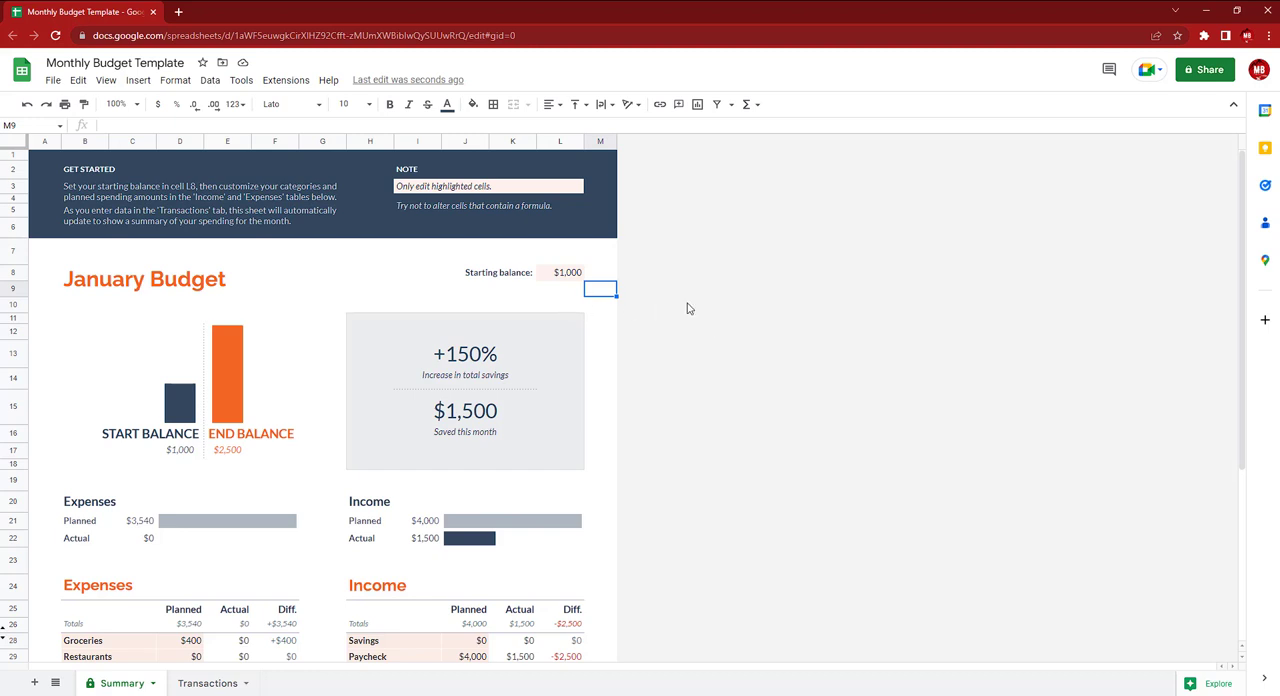
{"action": "left_click", "coordinate": [417, 272]}
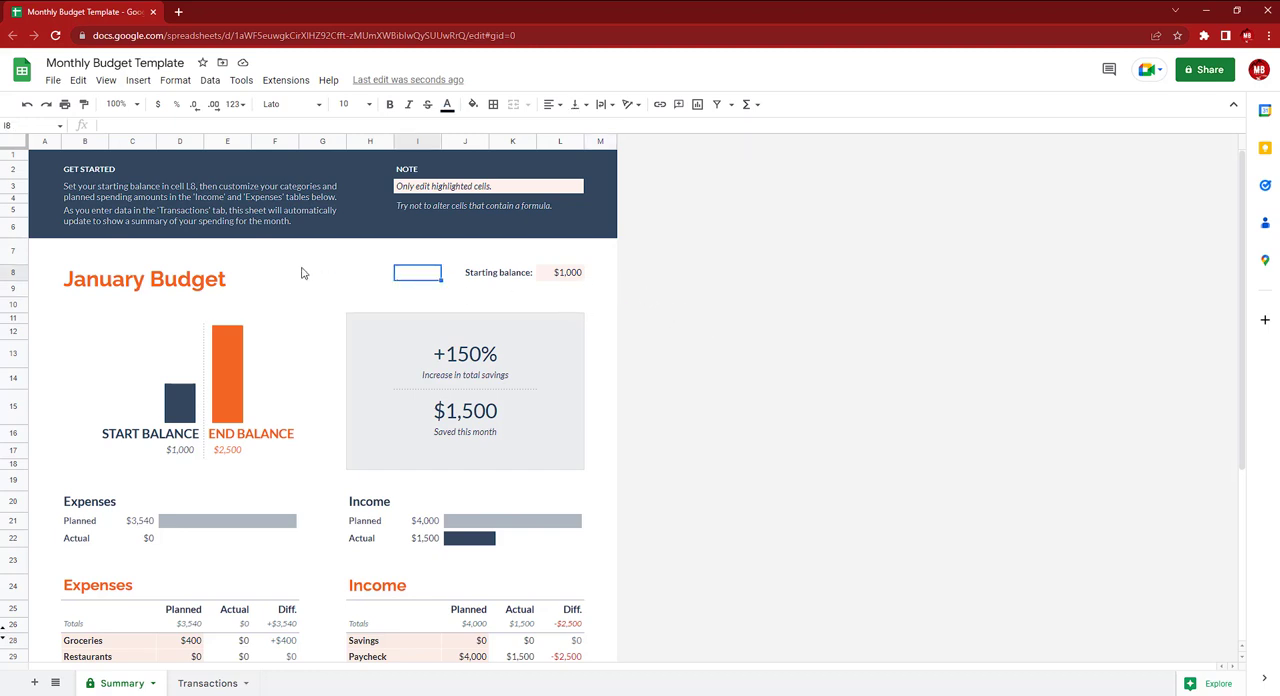
{"action": "left_click", "coordinate": [322, 304]}
{"action": "left_click", "coordinate": [275, 304]}
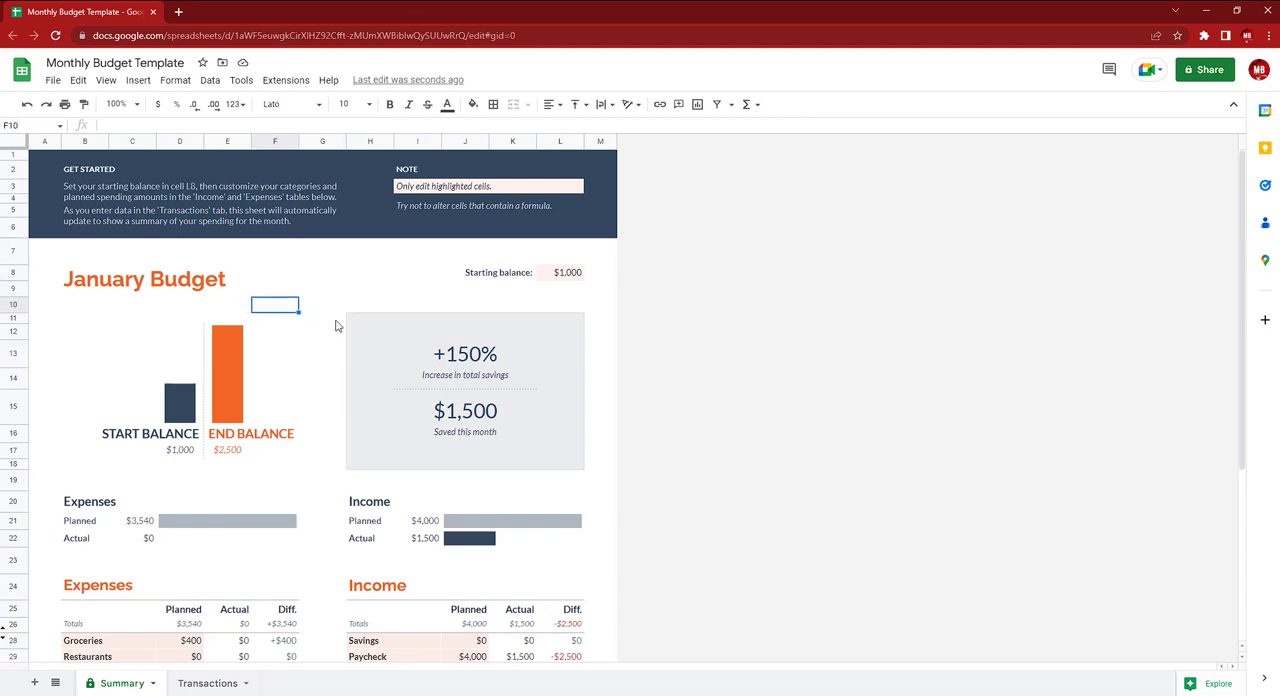
{"action": "scroll", "coordinate": [348, 337], "scroll_direction": "down", "scroll_amount": 2}
{"action": "scroll", "coordinate": [340, 337], "scroll_direction": "up", "scroll_amount": 2}
{"action": "scroll", "coordinate": [320, 315], "scroll_direction": "down", "scroll_amount": 1}
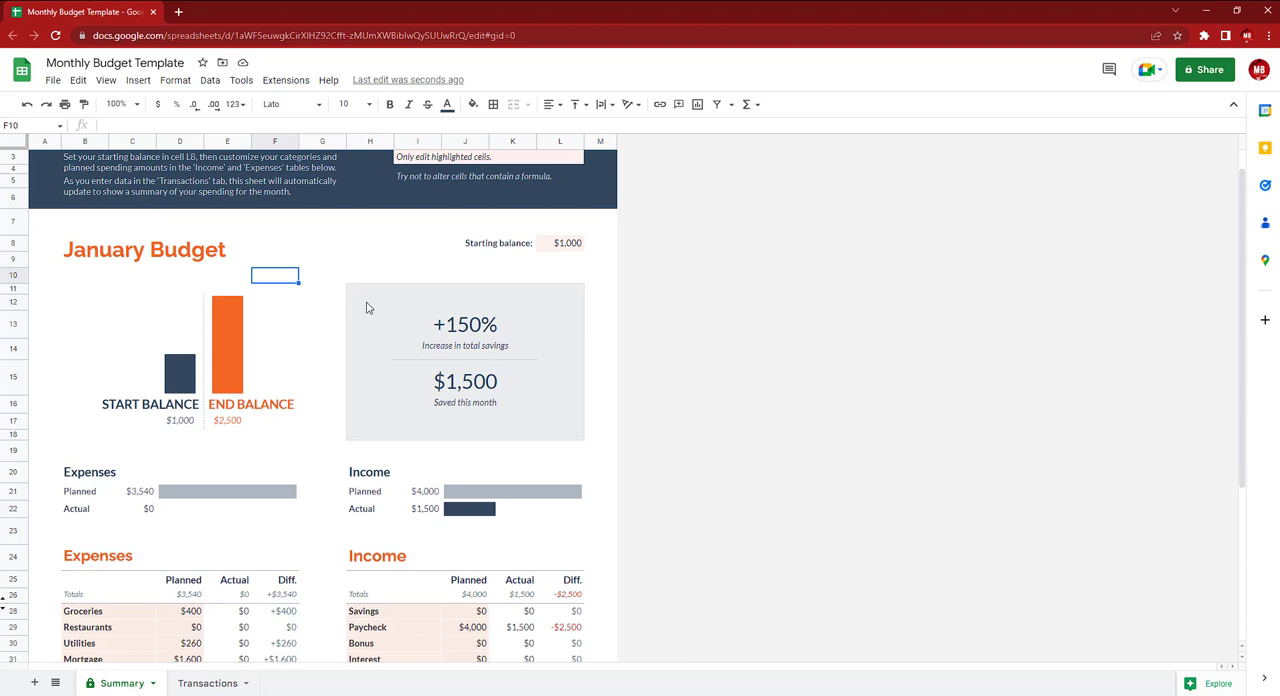
{"action": "scroll", "coordinate": [357, 302], "scroll_direction": "up", "scroll_amount": 1}
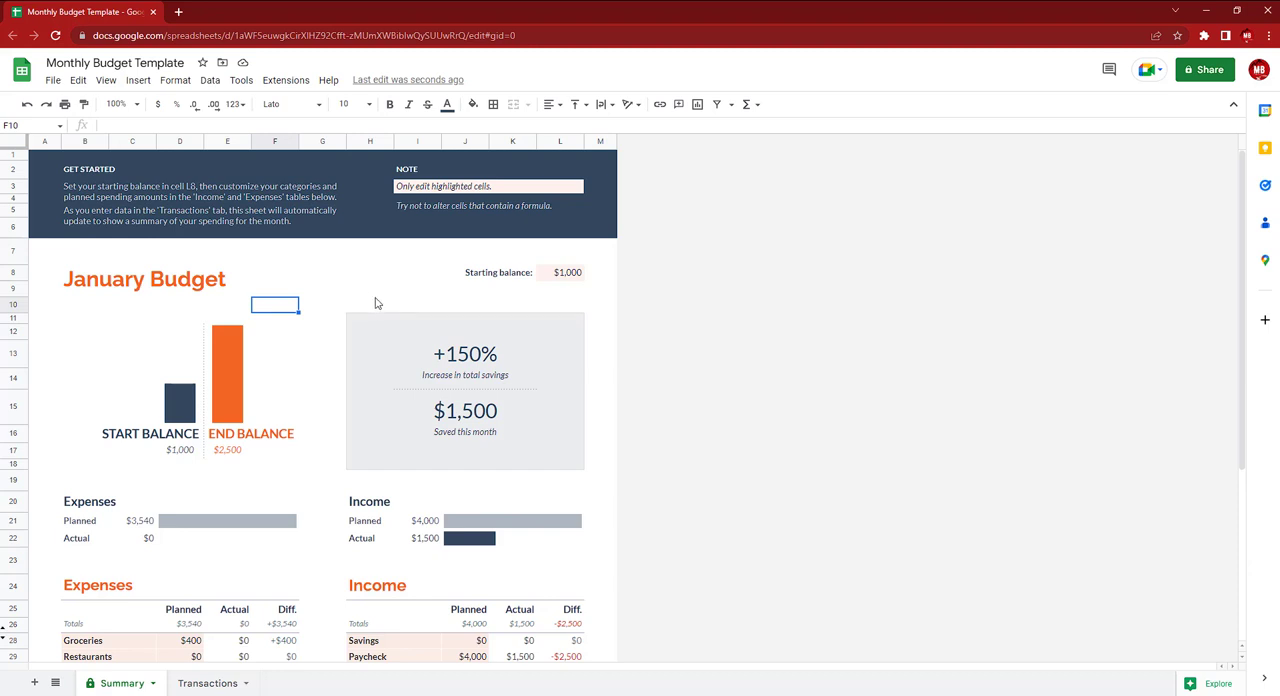
{"action": "left_click", "coordinate": [277, 333]}
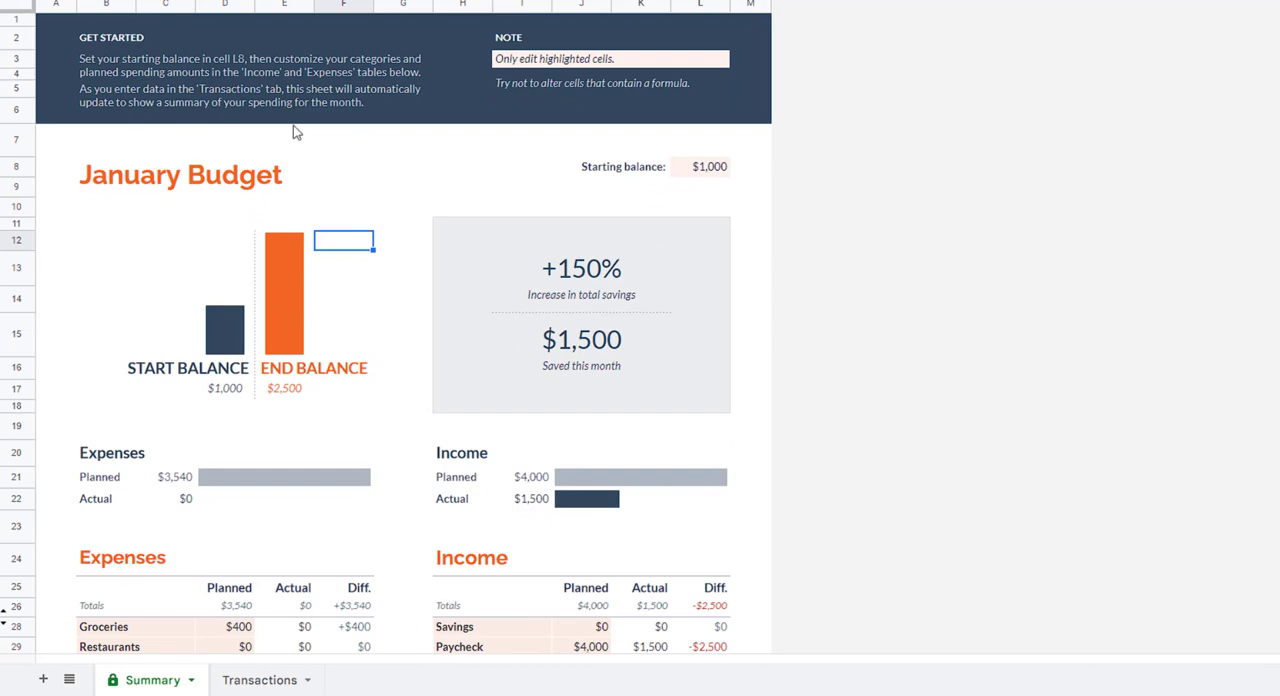
{"action": "scroll", "coordinate": [360, 158], "scroll_direction": "down", "scroll_amount": 4}
{"action": "scroll", "coordinate": [360, 158], "scroll_direction": "up", "scroll_amount": 4}
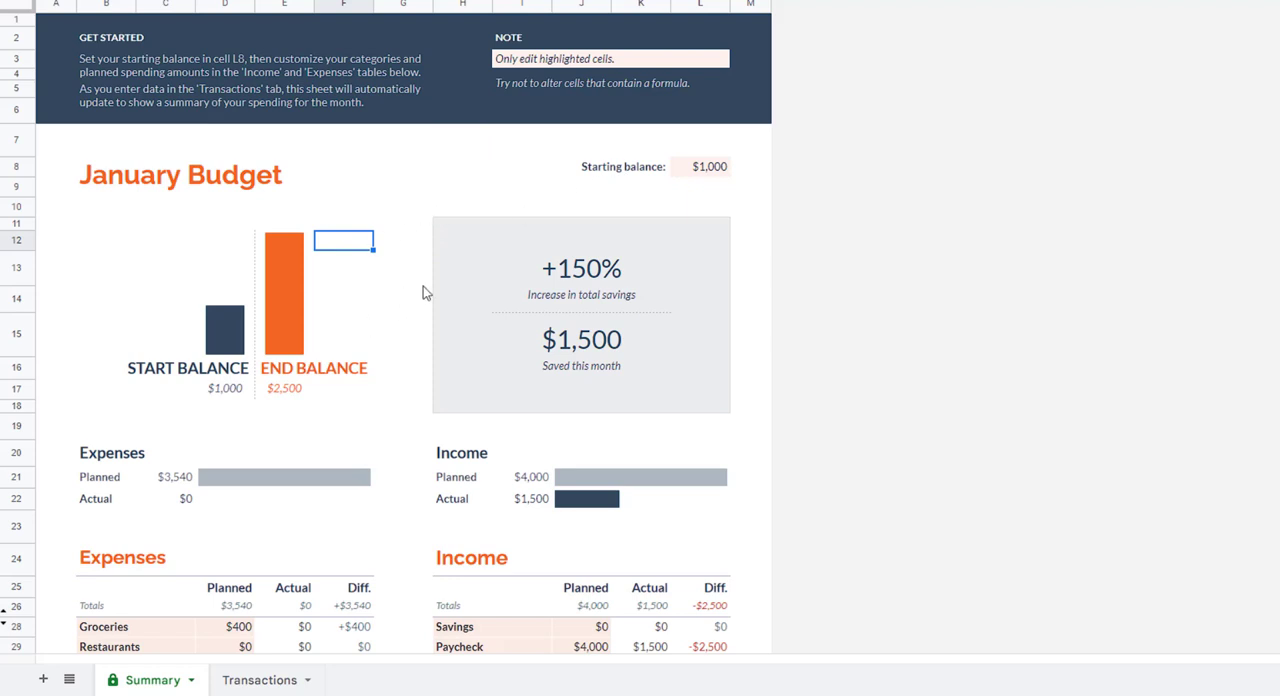
{"action": "left_click", "coordinate": [350, 188]}
{"action": "left_click", "coordinate": [156, 180]}
{"action": "left_click", "coordinate": [115, 208]}
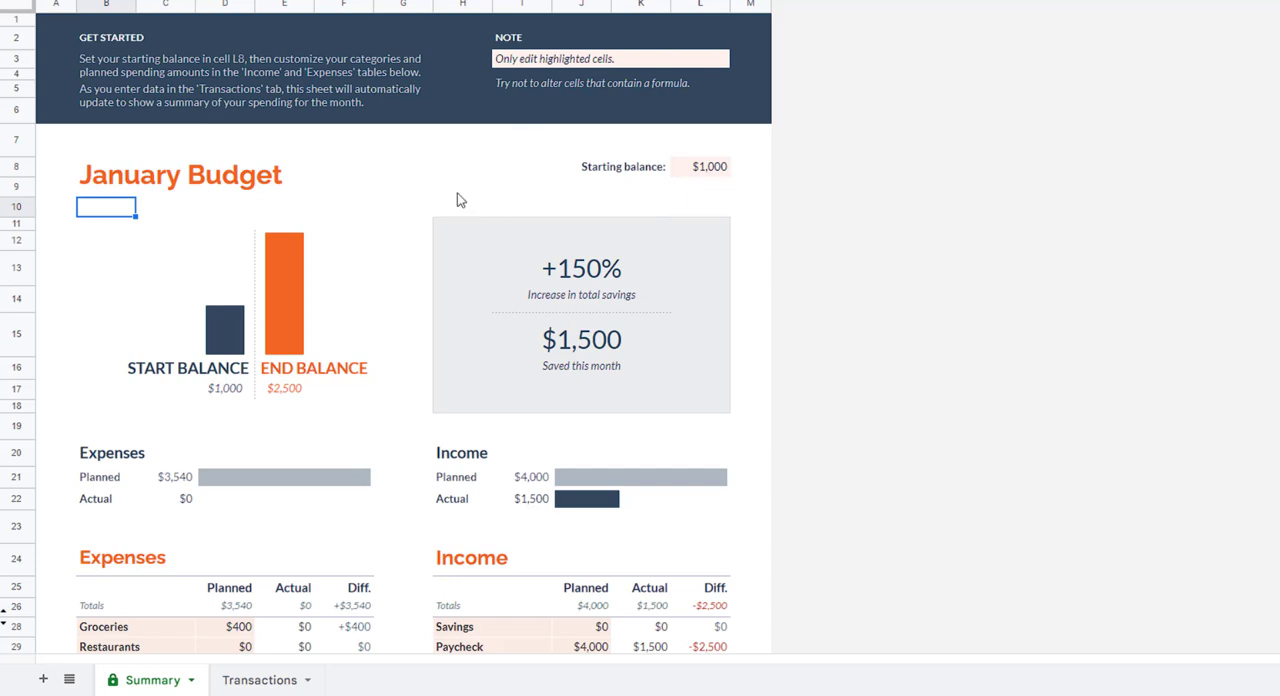
{"action": "scroll", "coordinate": [455, 200], "scroll_direction": "down", "scroll_amount": 3}
{"action": "scroll", "coordinate": [455, 245], "scroll_direction": "down", "scroll_amount": 2}
{"action": "scroll", "coordinate": [310, 346], "scroll_direction": "down", "scroll_amount": 3}
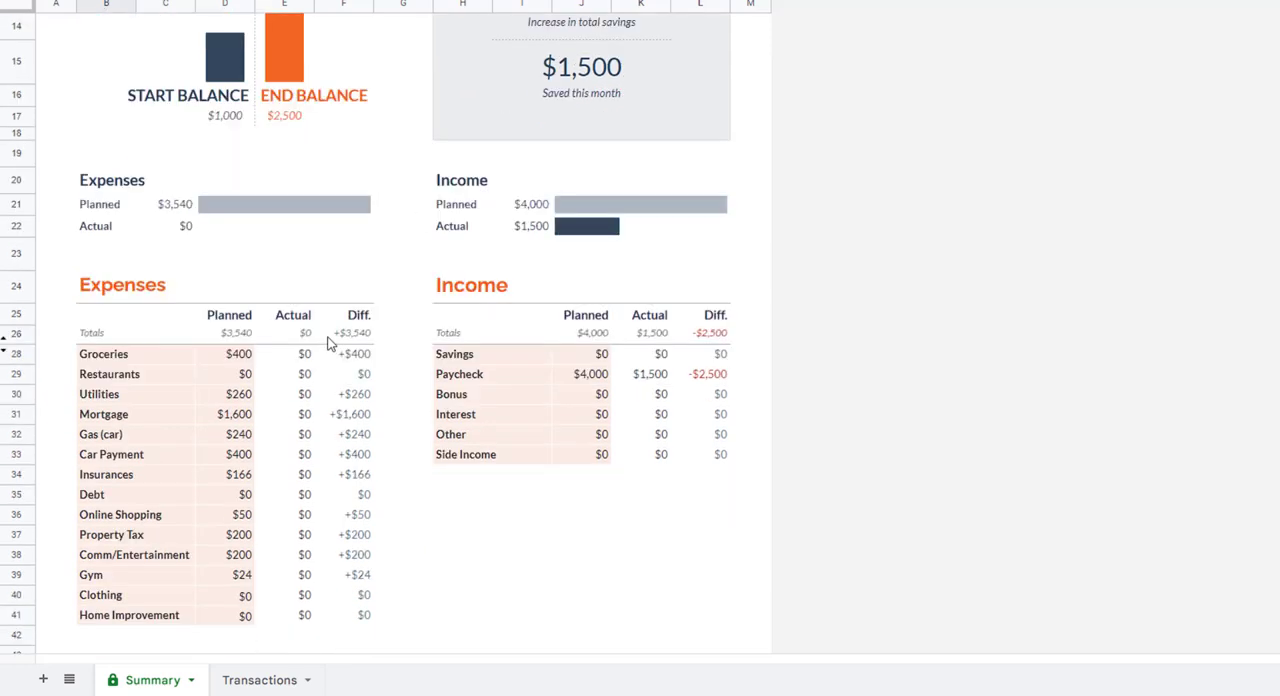
{"action": "scroll", "coordinate": [200, 330], "scroll_direction": "up", "scroll_amount": 2}
{"action": "scroll", "coordinate": [500, 200], "scroll_direction": "up", "scroll_amount": 3}
Point out the starting balance and the Summary's expense and income categories
{"action": "left_click", "coordinate": [704, 84]}
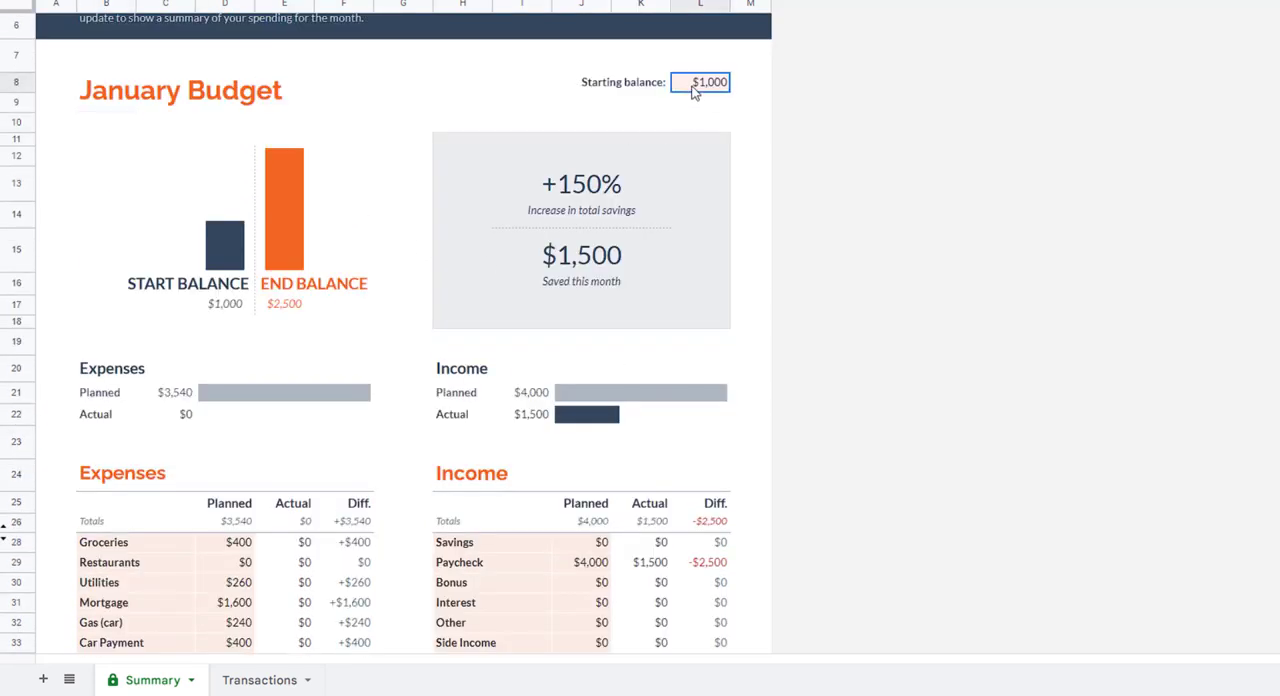
{"action": "left_click", "coordinate": [520, 542]}
{"action": "left_click", "coordinate": [120, 542]}
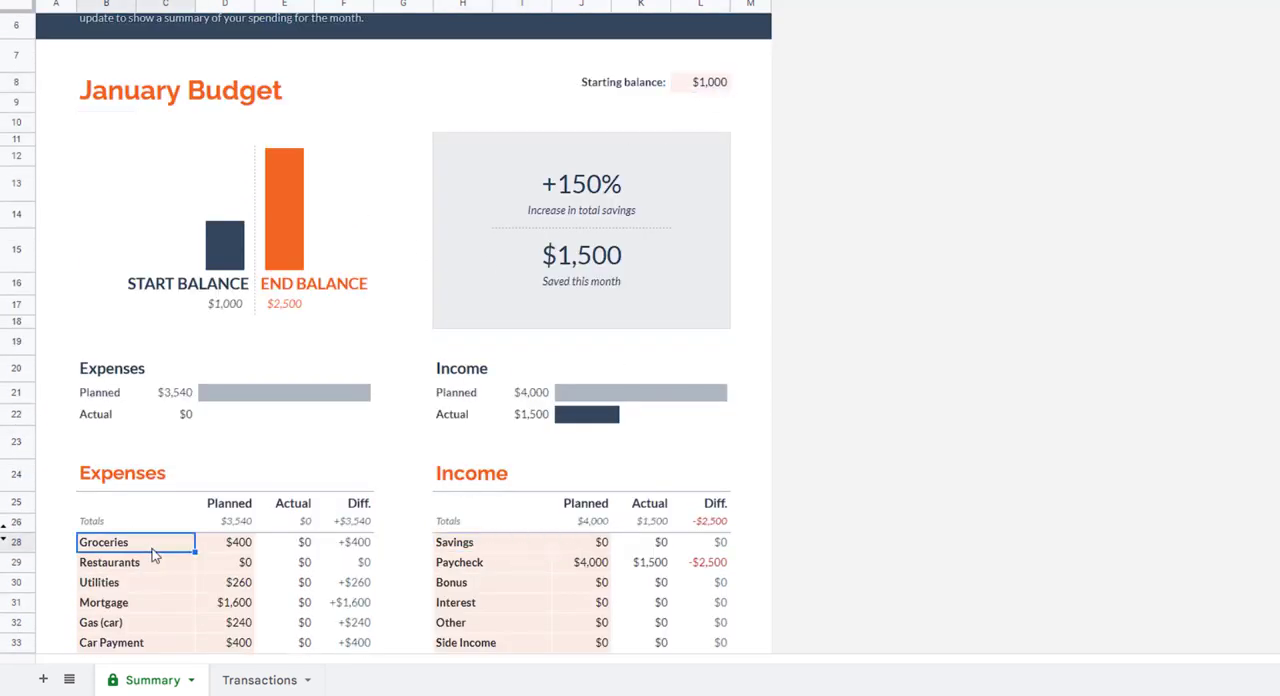
{"action": "scroll", "coordinate": [170, 550], "scroll_direction": "down", "scroll_amount": 1}
{"action": "left_click", "coordinate": [235, 503]}
{"action": "left_click", "coordinate": [230, 543]}
{"action": "left_click", "coordinate": [120, 563]}
{"action": "scroll", "coordinate": [156, 569], "scroll_direction": "down", "scroll_amount": 2}
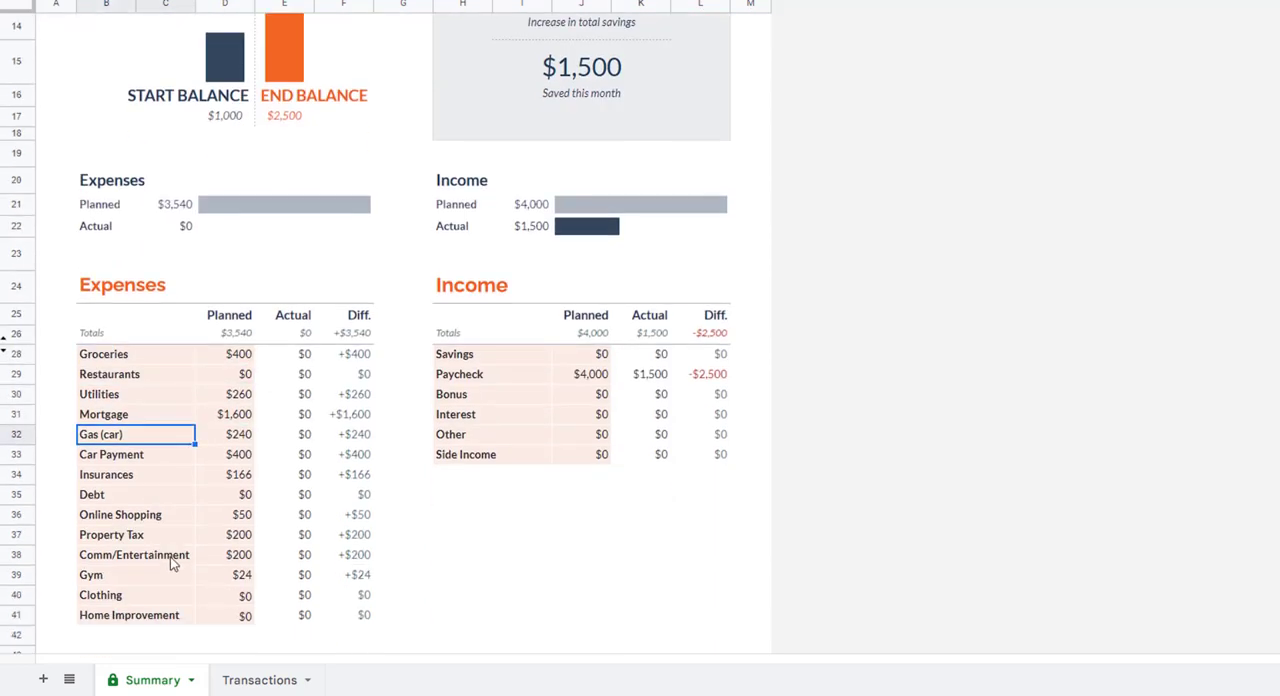
{"action": "left_click", "coordinate": [538, 380]}
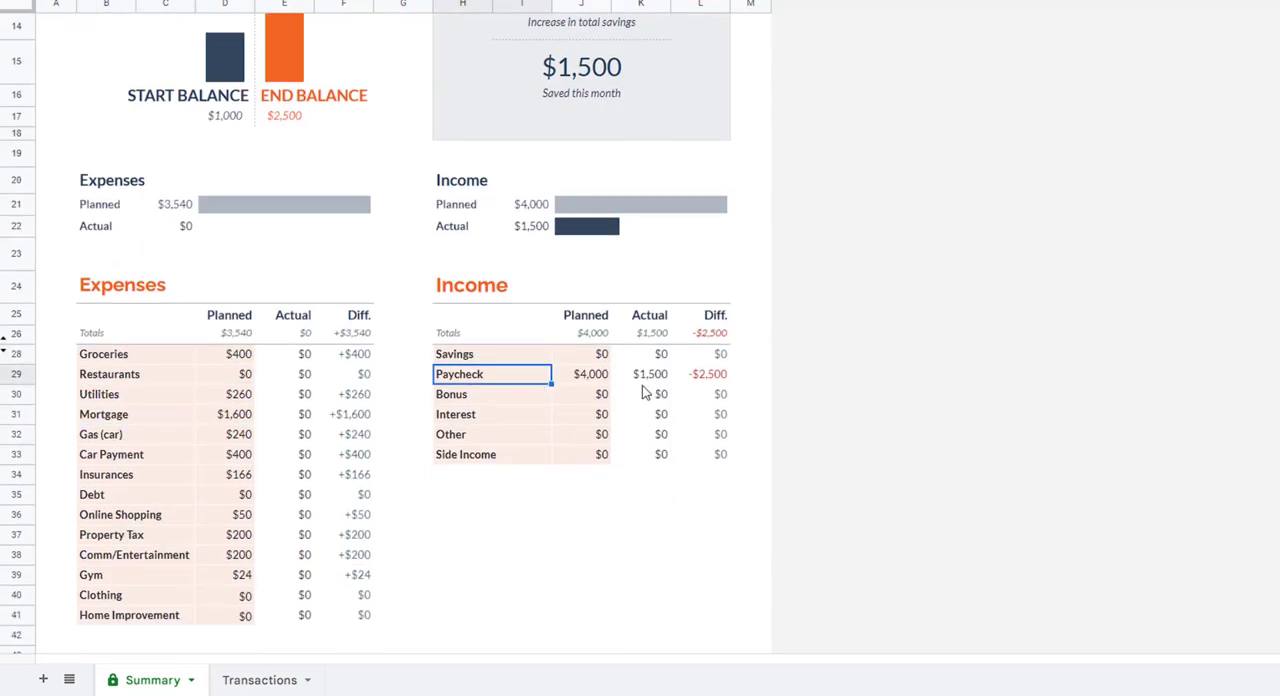
{"action": "left_click", "coordinate": [176, 397]}
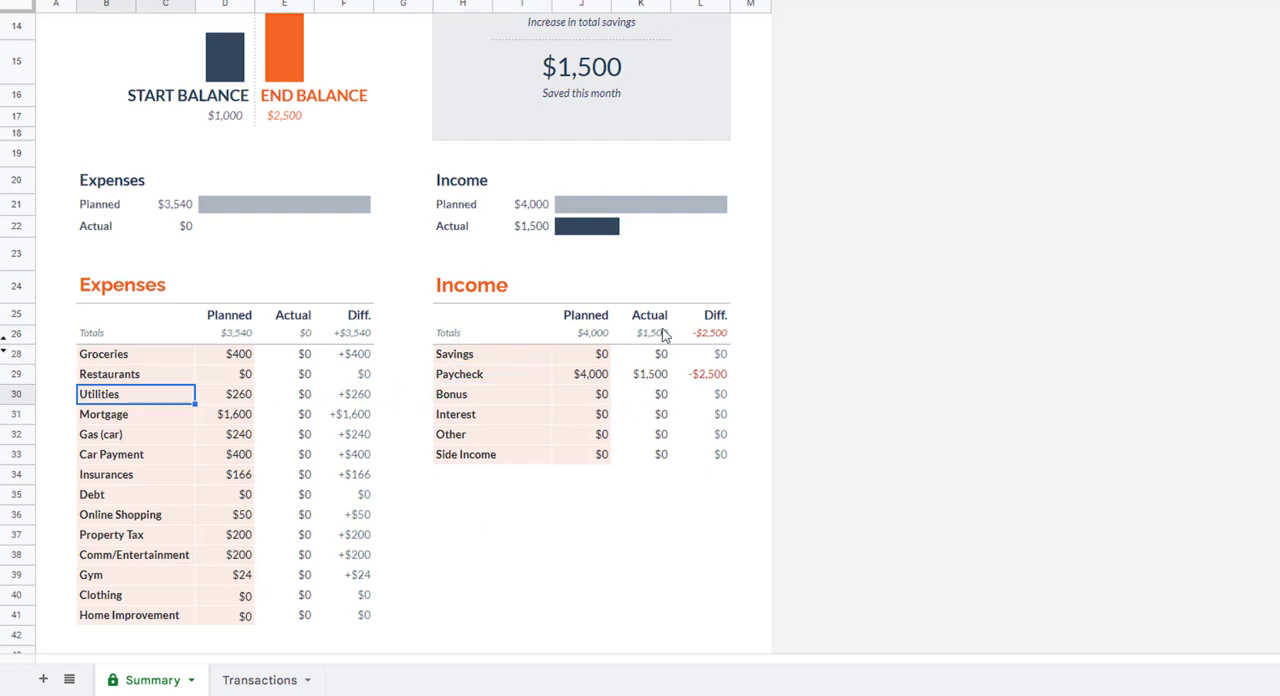
{"action": "scroll", "coordinate": [700, 327], "scroll_direction": "up", "scroll_amount": 2}
{"action": "scroll", "coordinate": [700, 327], "scroll_direction": "up", "scroll_amount": 3}
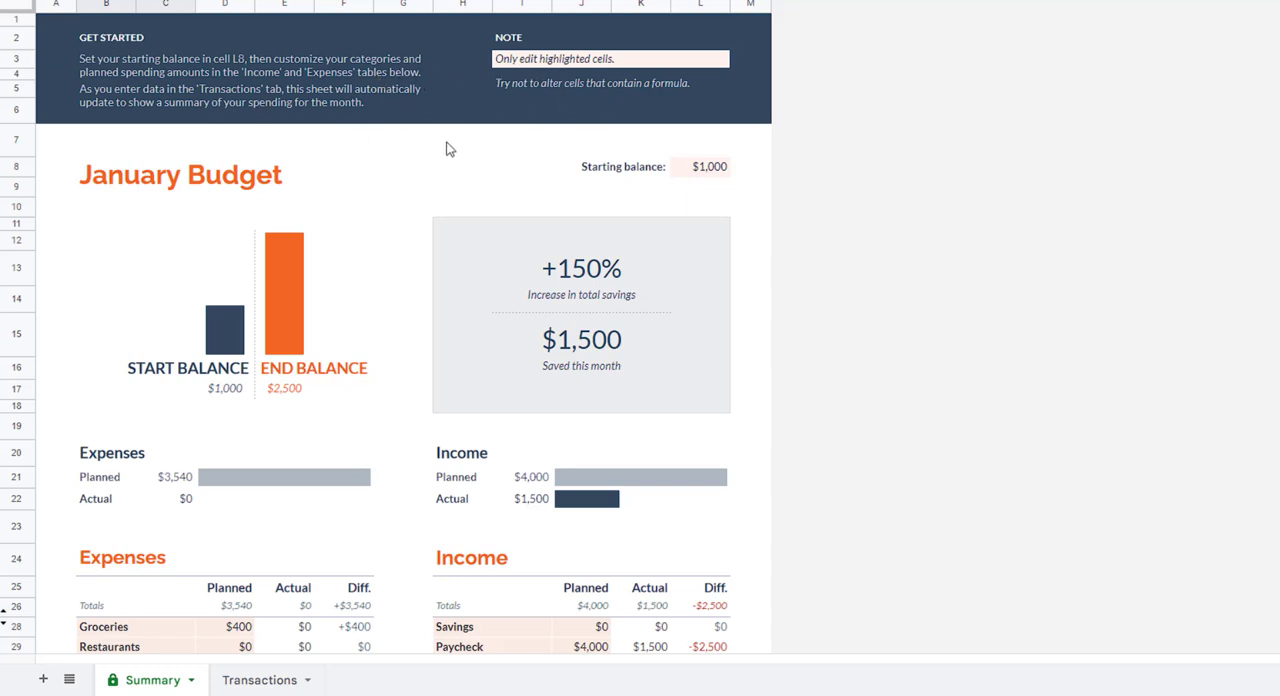
{"action": "scroll", "coordinate": [446, 171], "scroll_direction": "down", "scroll_amount": 1}
{"action": "scroll", "coordinate": [460, 160], "scroll_direction": "down", "scroll_amount": 1}
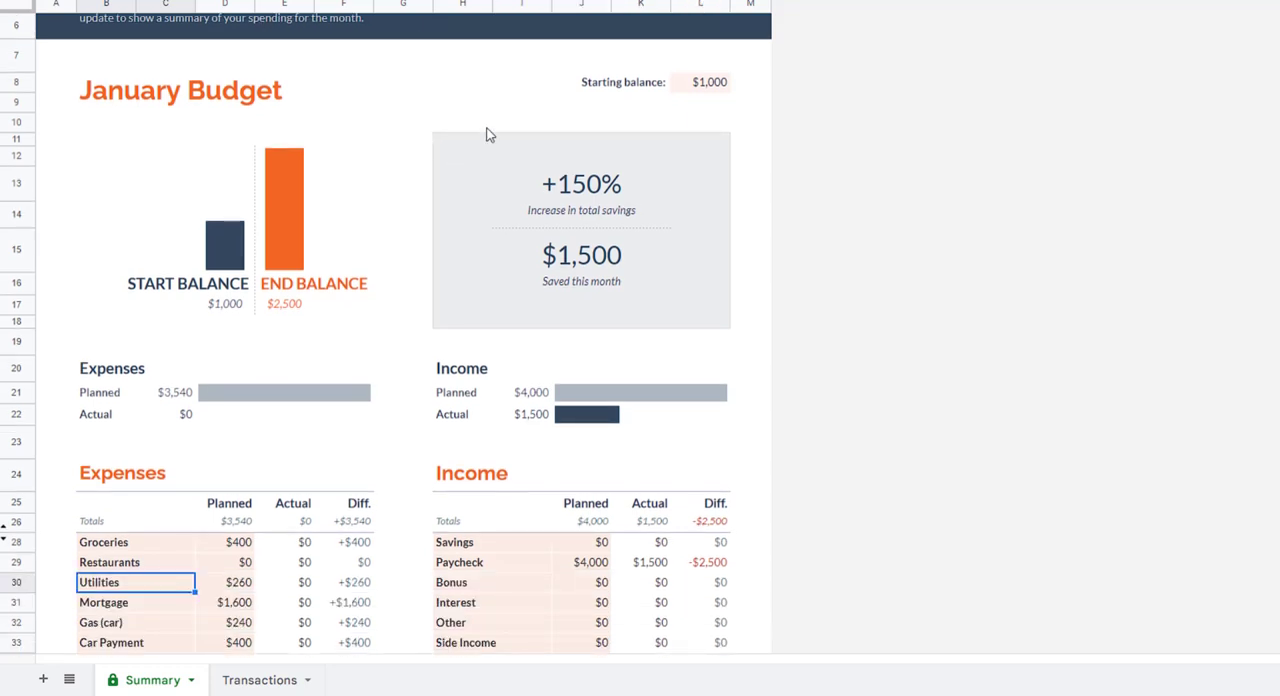
Inspect the starting balance cell, leaving it at $1,000
{"action": "left_click", "coordinate": [705, 82]}
{"action": "double_click", "coordinate": [705, 82]}
{"action": "double_click", "coordinate": [705, 82]}
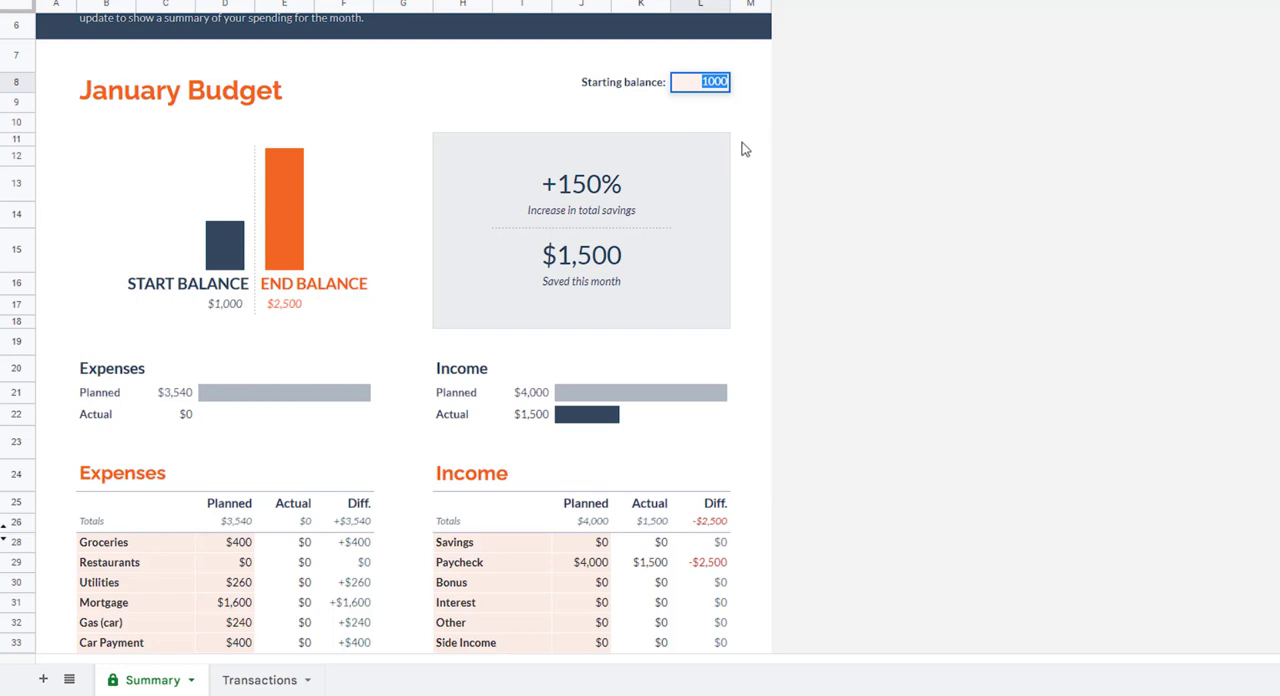
{"action": "left_click", "coordinate": [704, 88]}
{"action": "left_click", "coordinate": [750, 124]}
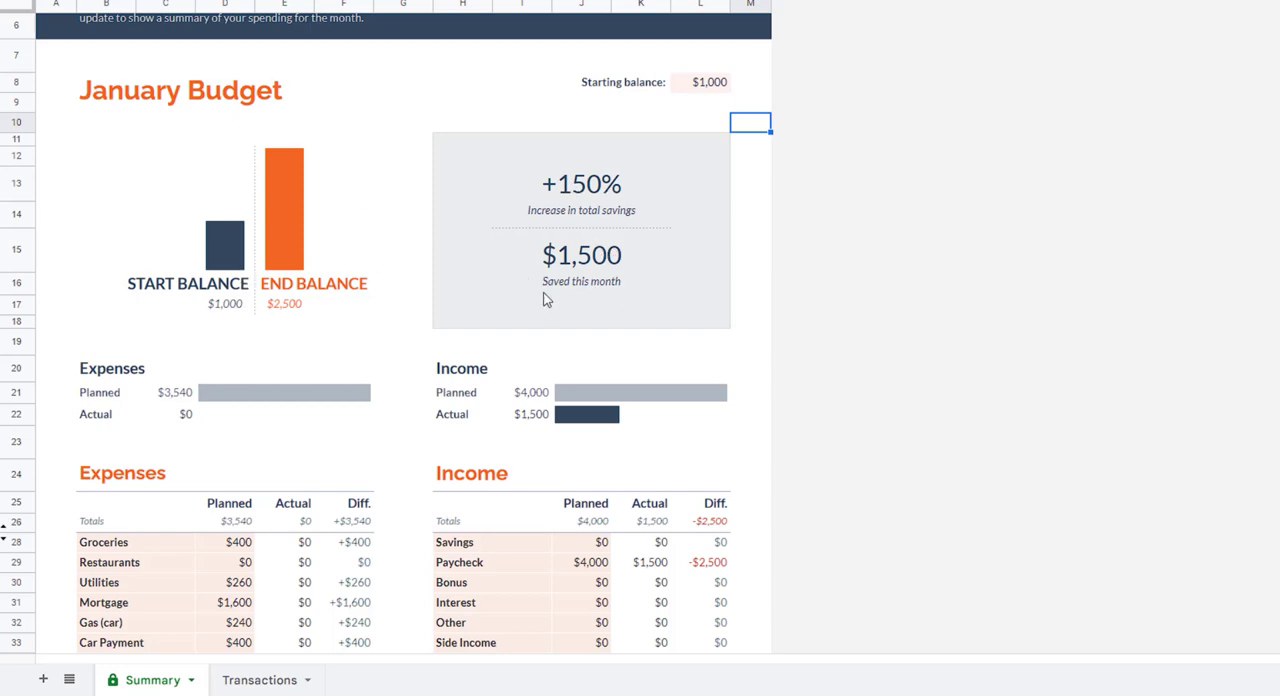
{"action": "scroll", "coordinate": [540, 295], "scroll_direction": "down", "scroll_amount": 1}
{"action": "scroll", "coordinate": [493, 293], "scroll_direction": "down", "scroll_amount": 1}
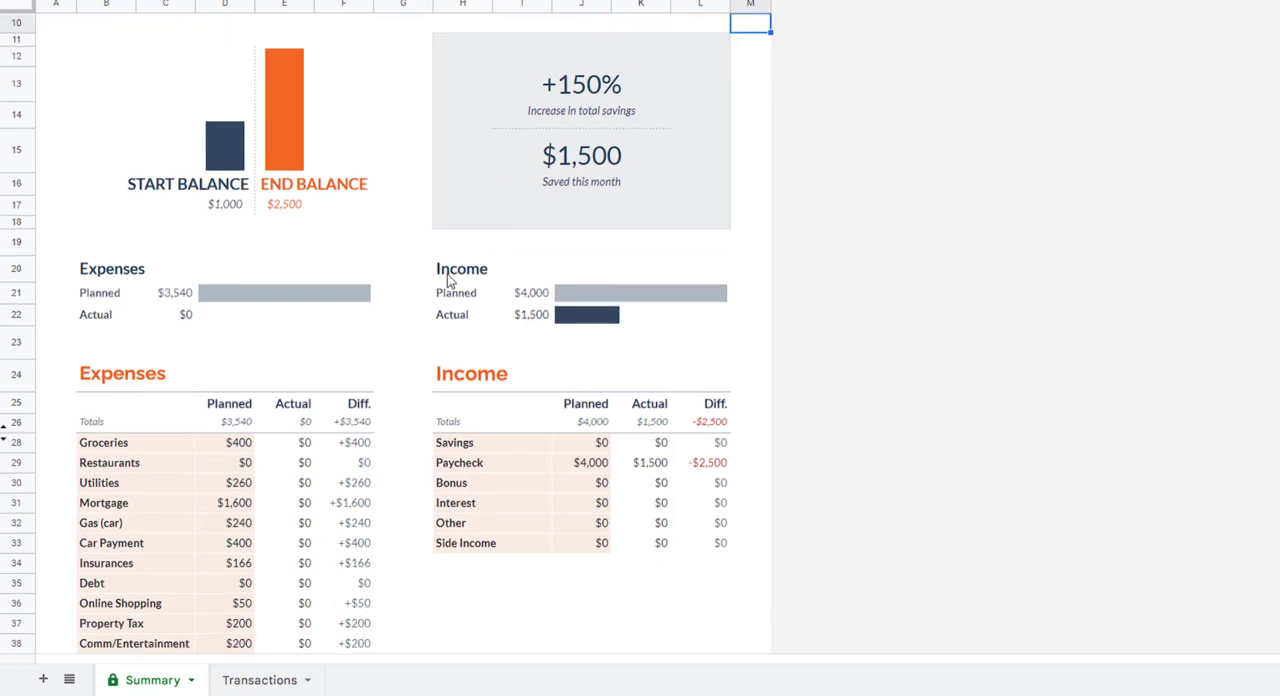
{"action": "scroll", "coordinate": [450, 280], "scroll_direction": "down", "scroll_amount": 1}
{"action": "scroll", "coordinate": [415, 255], "scroll_direction": "down", "scroll_amount": 1}
{"action": "scroll", "coordinate": [411, 246], "scroll_direction": "down", "scroll_amount": 1}
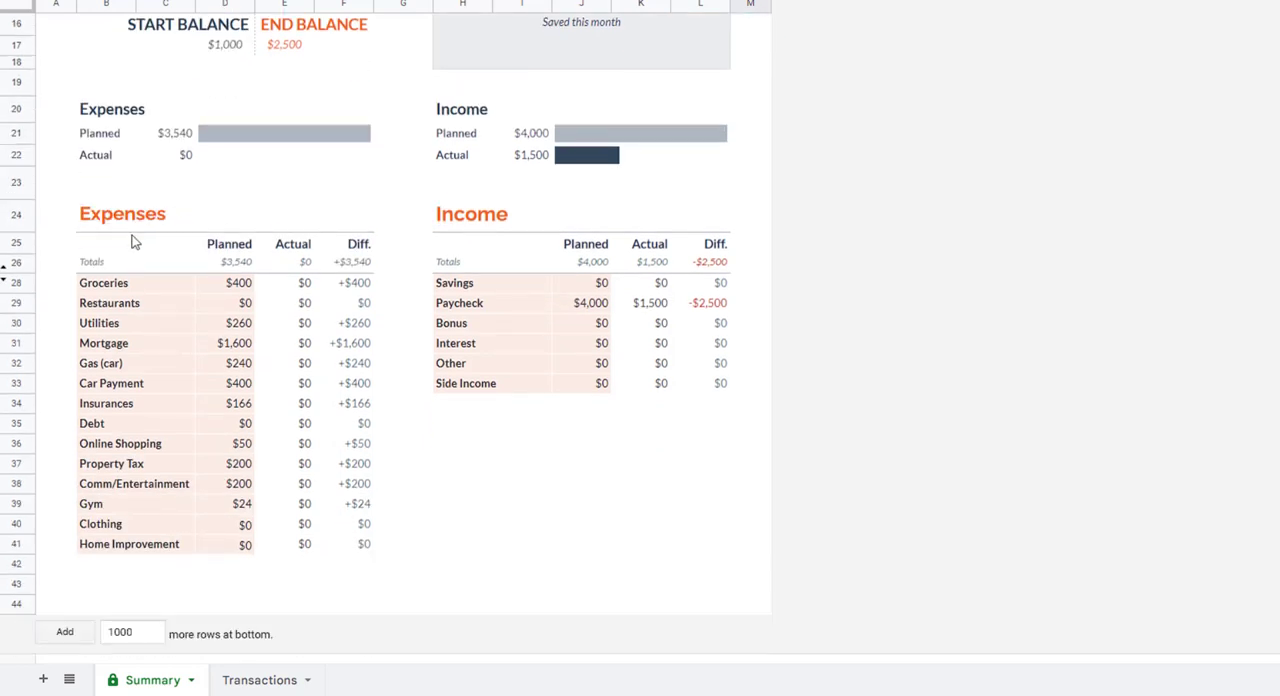
Select the expense categories from Groceries to Home Improvement, plus their planned amounts
{"action": "left_click", "coordinate": [140, 286]}
{"action": "left_click", "coordinate": [140, 303], "text": "ctrl"}
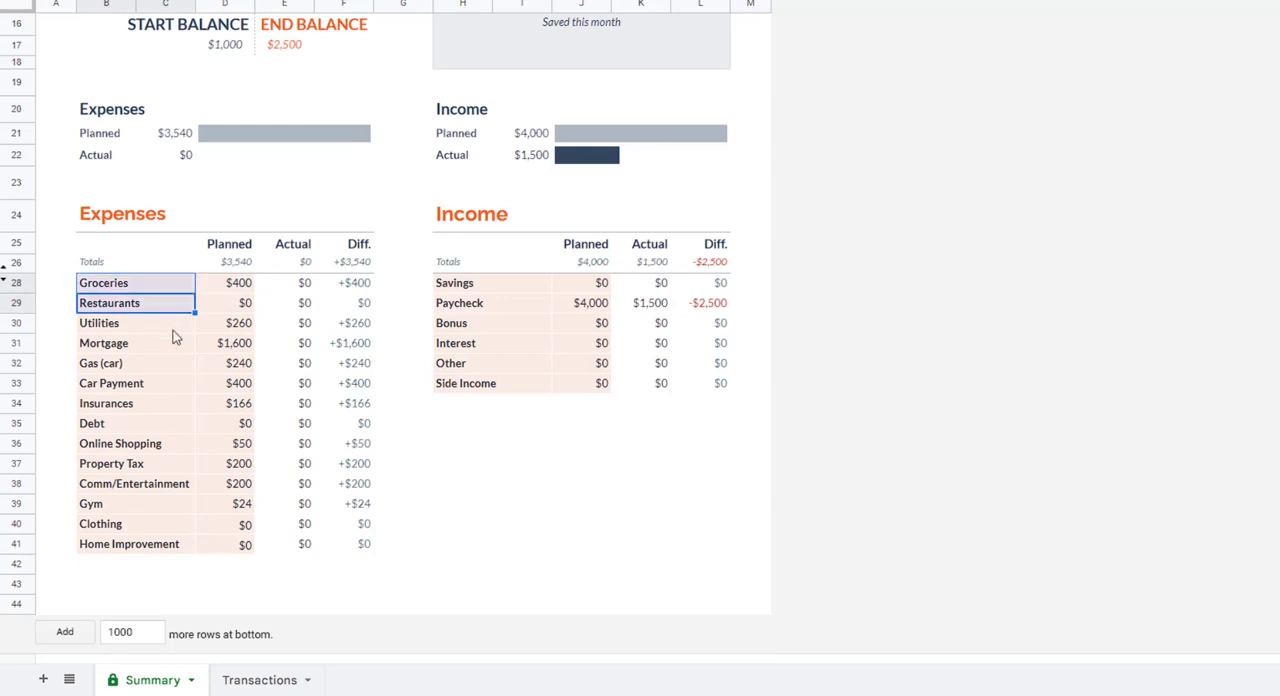
{"action": "left_click", "coordinate": [140, 343], "text": "ctrl"}
{"action": "left_click", "coordinate": [140, 363], "text": "ctrl"}
{"action": "left_click", "coordinate": [160, 403], "text": "ctrl"}
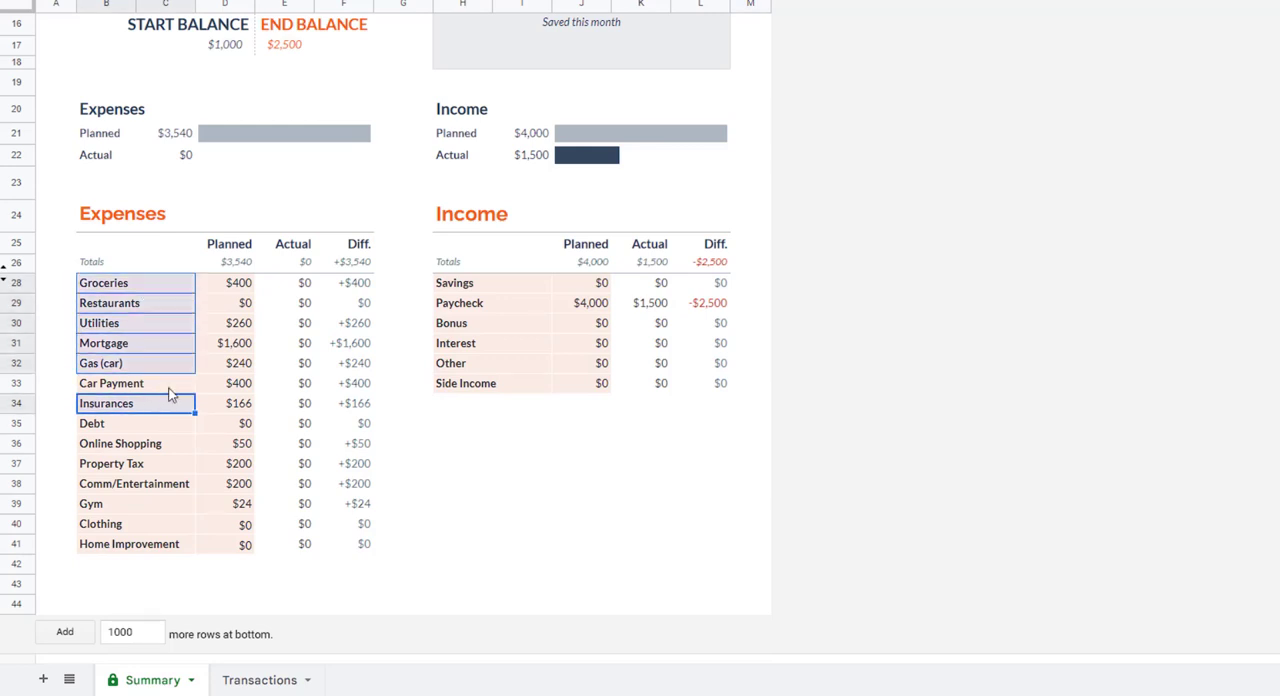
{"action": "left_click", "coordinate": [140, 383], "text": "ctrl"}
{"action": "left_click", "coordinate": [140, 423], "text": "ctrl"}
{"action": "left_click", "coordinate": [140, 443], "text": "ctrl"}
{"action": "left_click", "coordinate": [140, 483], "text": "ctrl"}
{"action": "left_click", "coordinate": [140, 523], "text": "ctrl"}
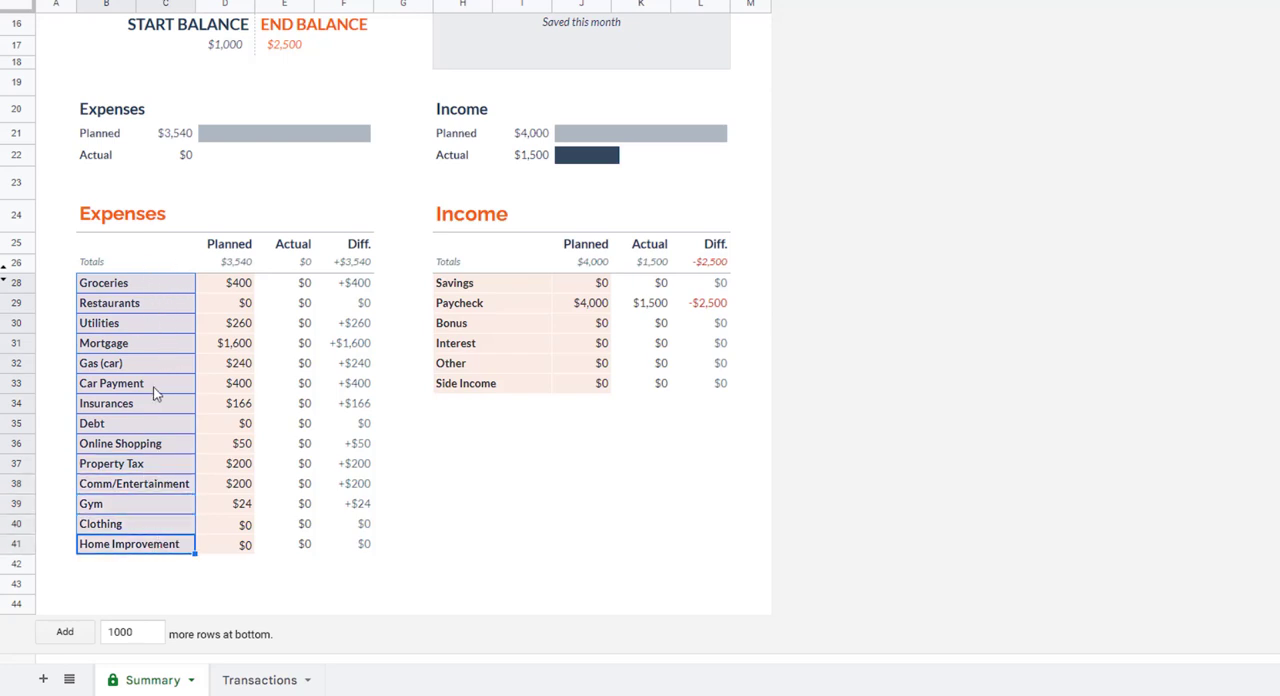
{"action": "left_click", "coordinate": [245, 288]}
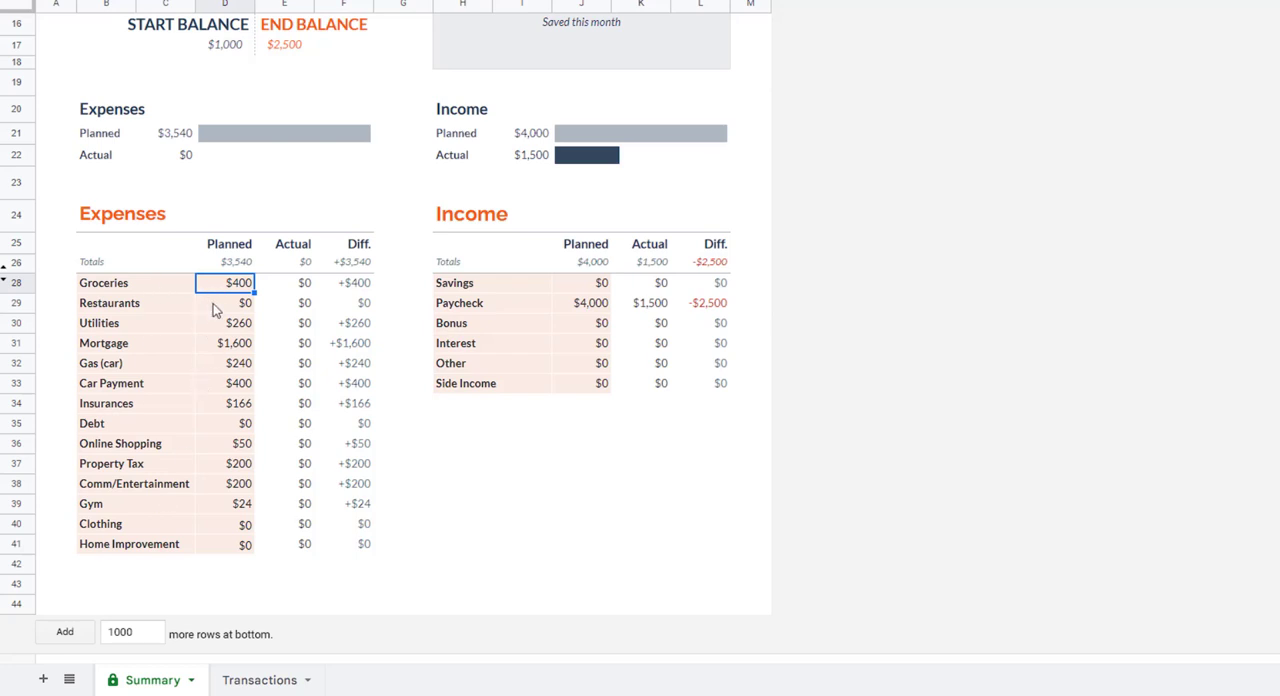
{"action": "left_click_drag", "start_coordinate": [225, 283], "coordinate": [221, 551]}
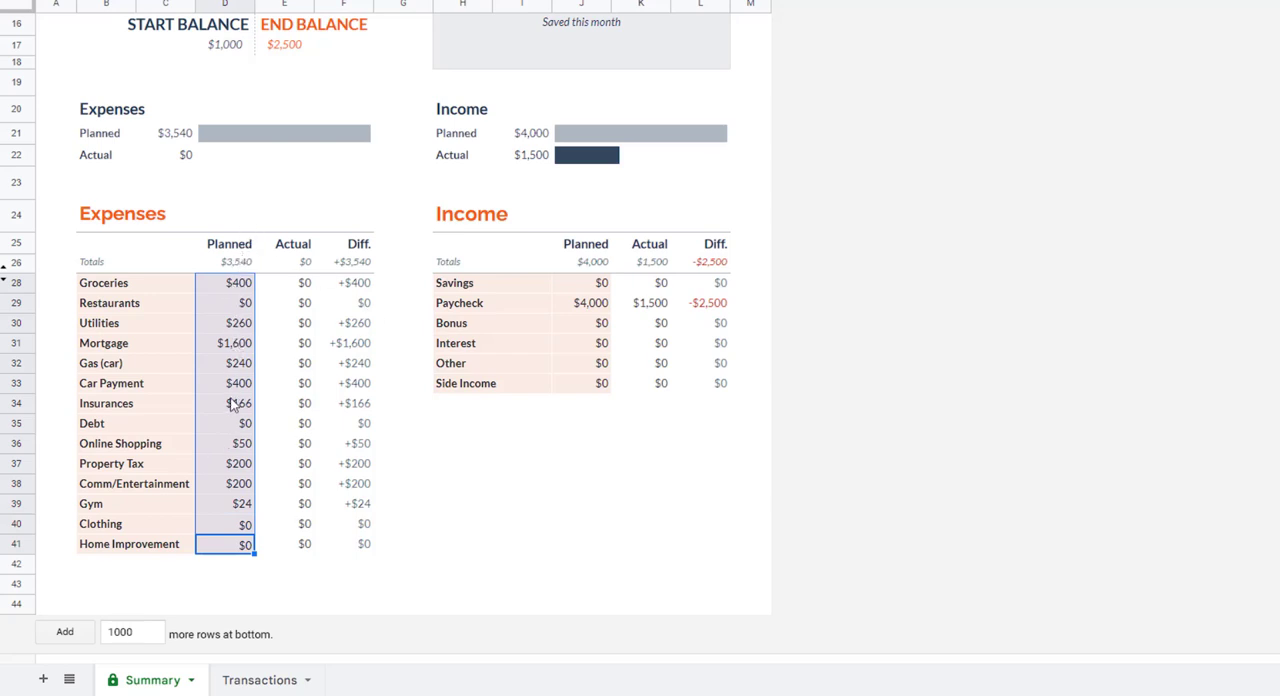
{"action": "left_click", "coordinate": [230, 566]}
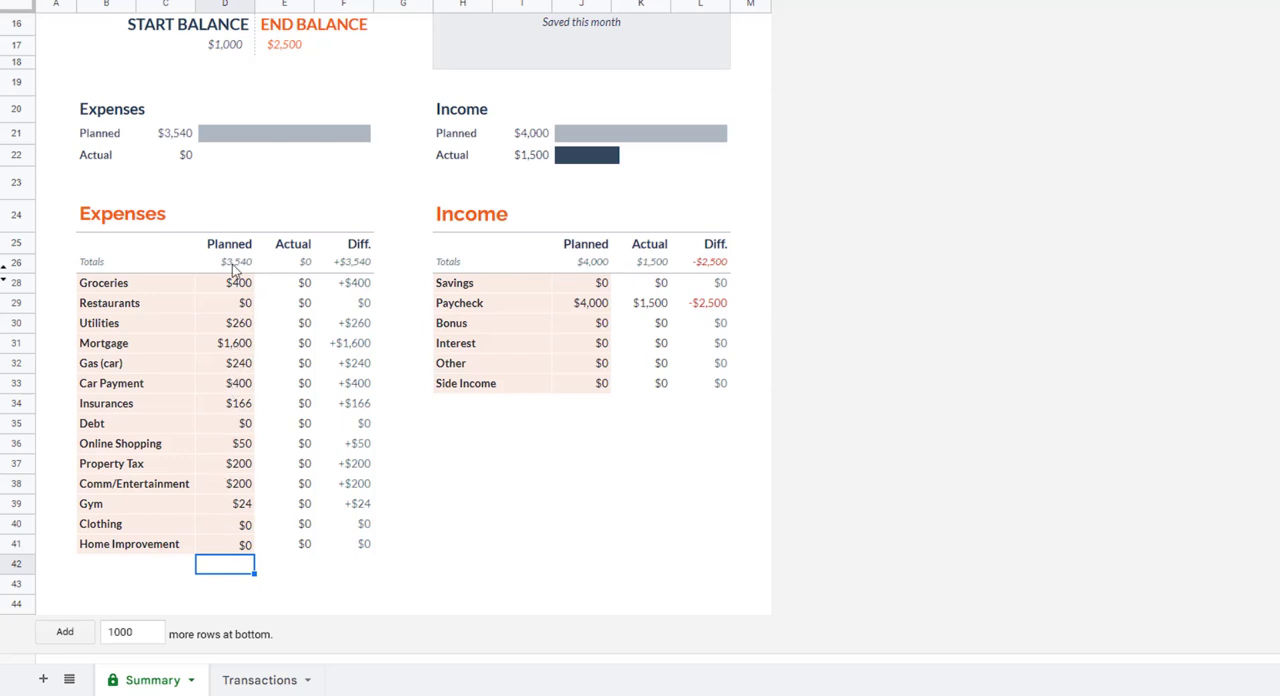
Edit the Groceries category name and check its $400 planned, actual and difference values
{"action": "left_click", "coordinate": [130, 288]}
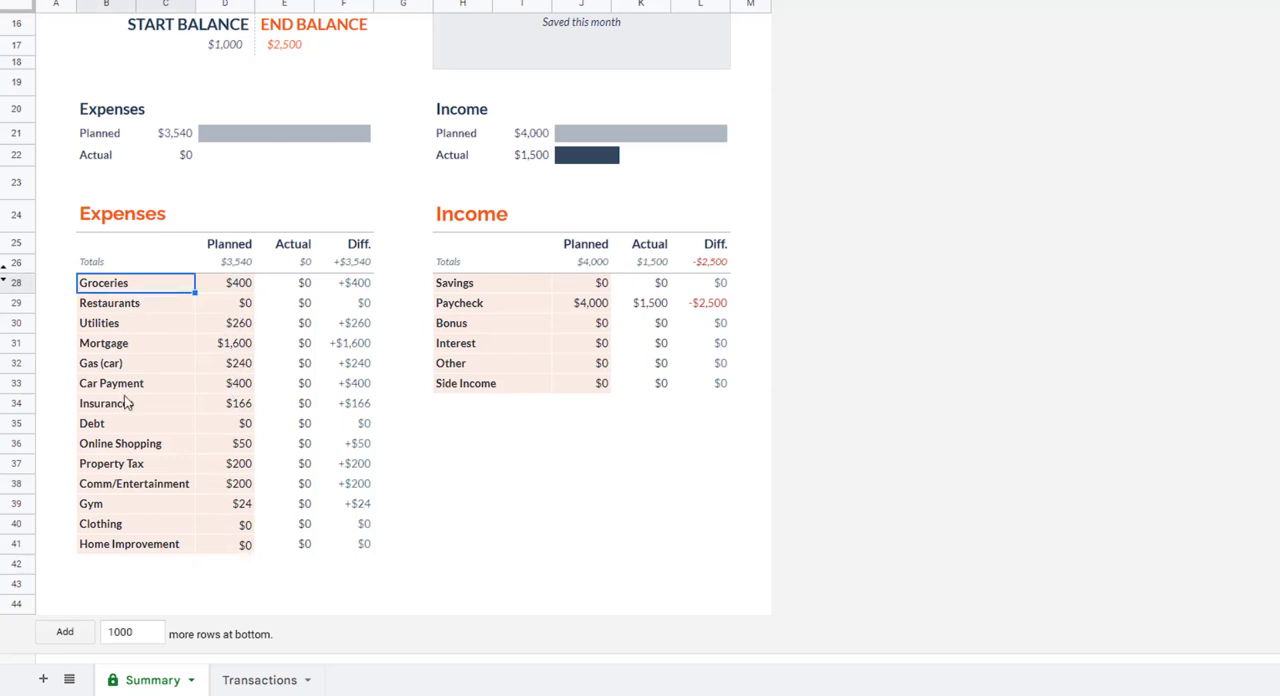
{"action": "double_click", "coordinate": [140, 288]}
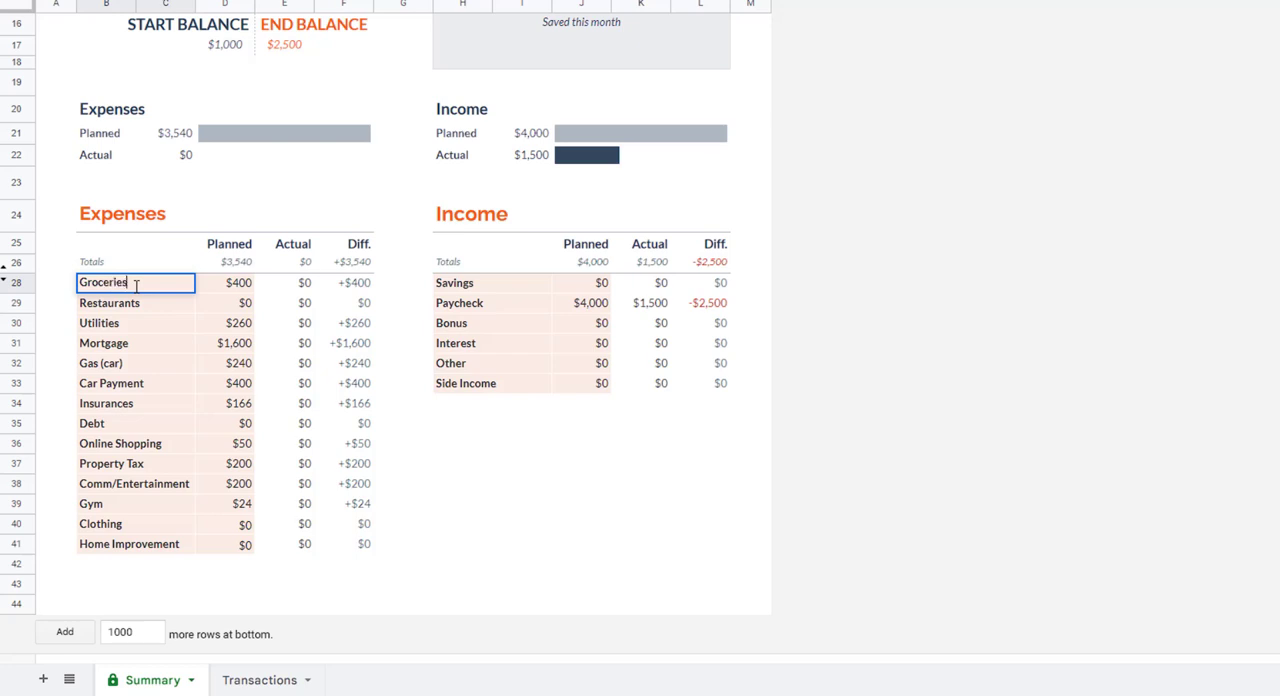
{"action": "key", "text": "Return"}
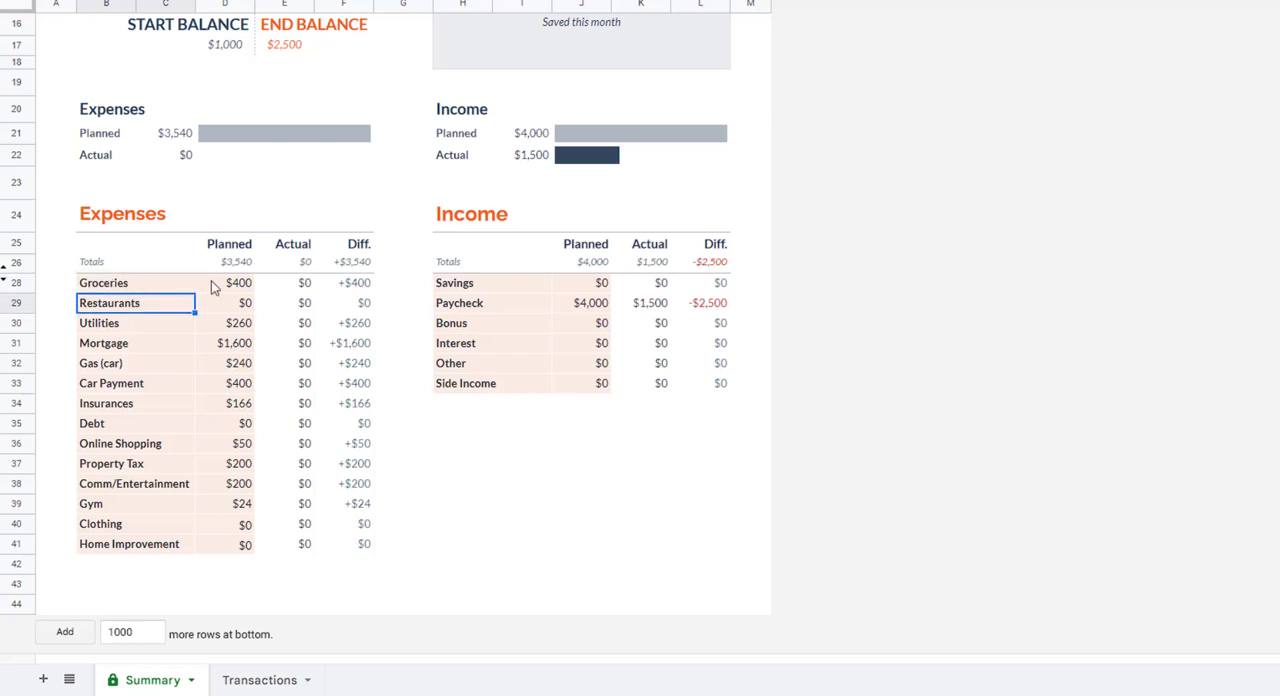
{"action": "left_click", "coordinate": [238, 283]}
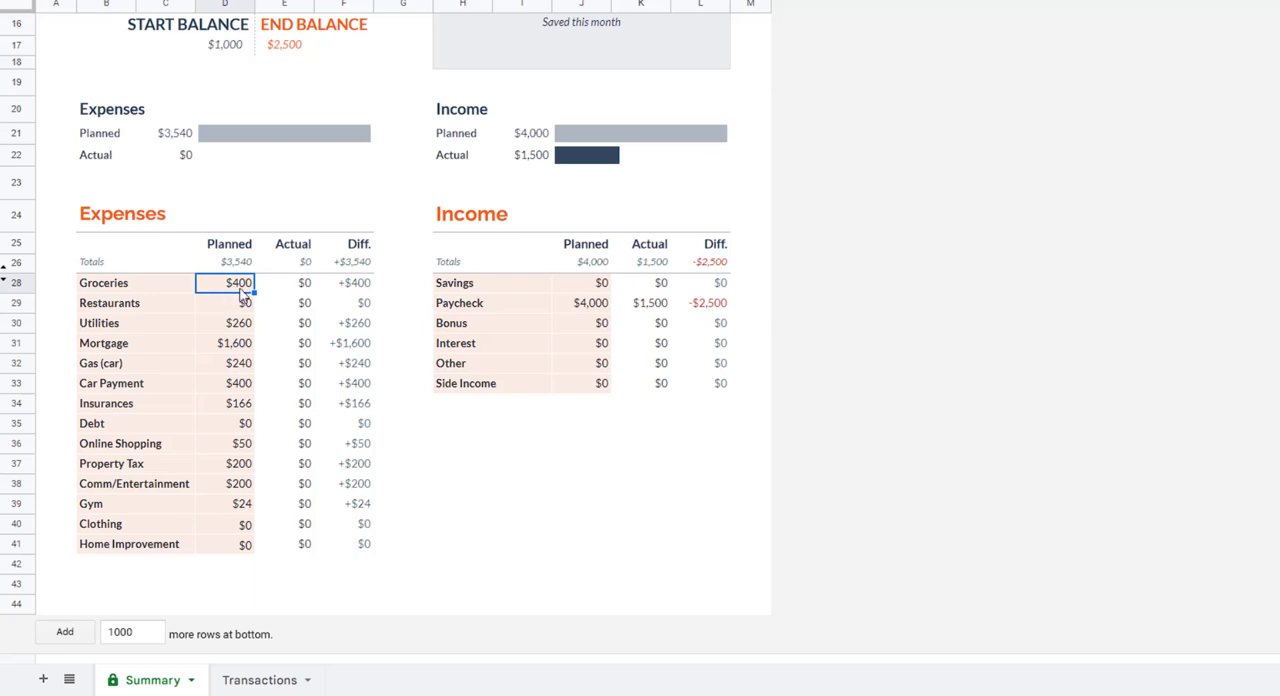
{"action": "left_click", "coordinate": [362, 283]}
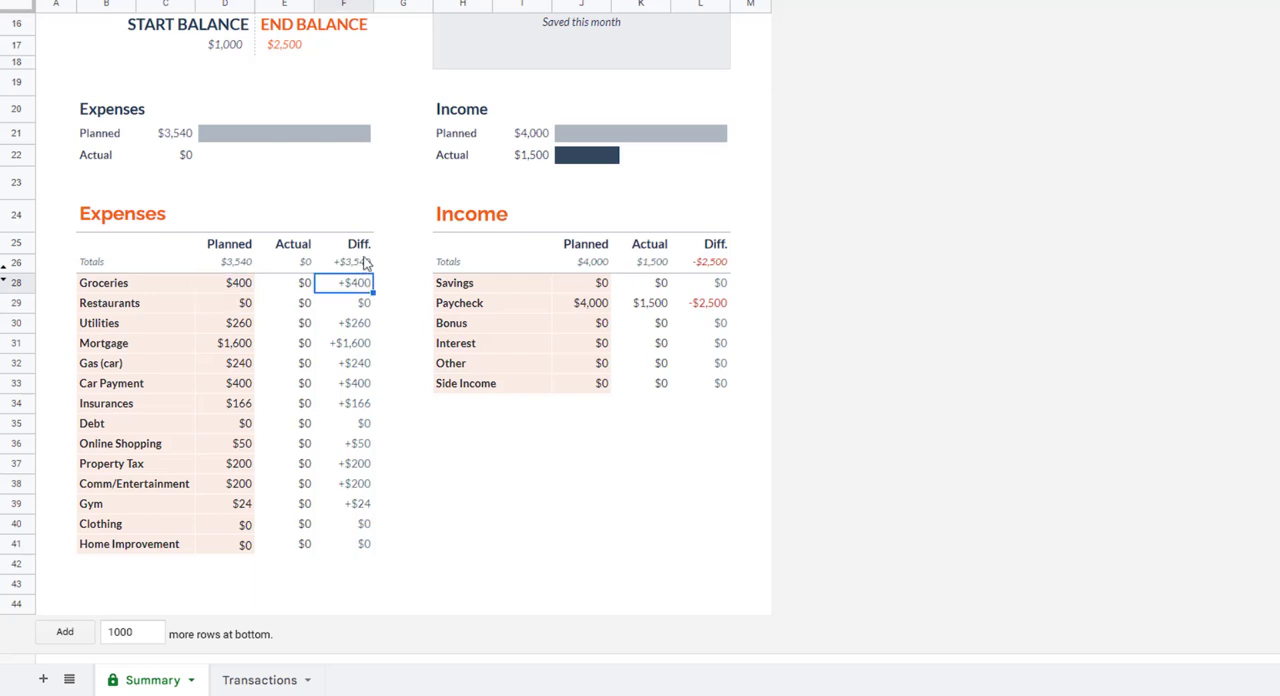
{"action": "left_click", "coordinate": [305, 286]}
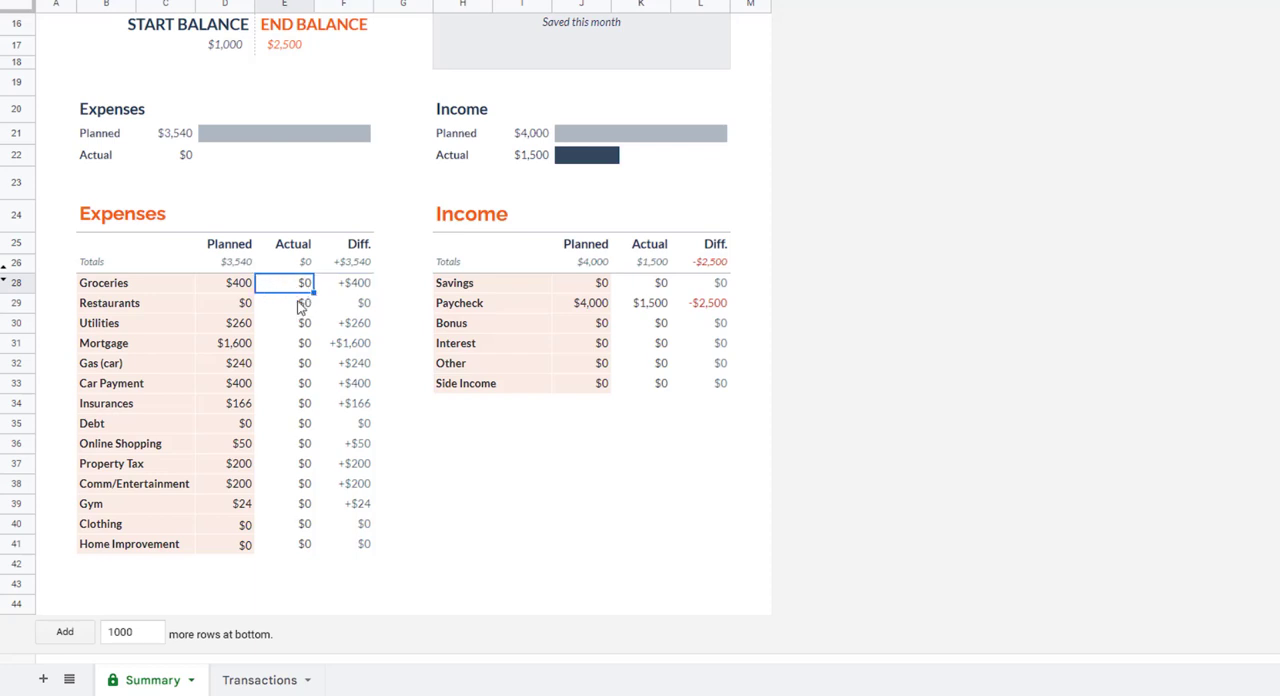
{"action": "left_click", "coordinate": [238, 283]}
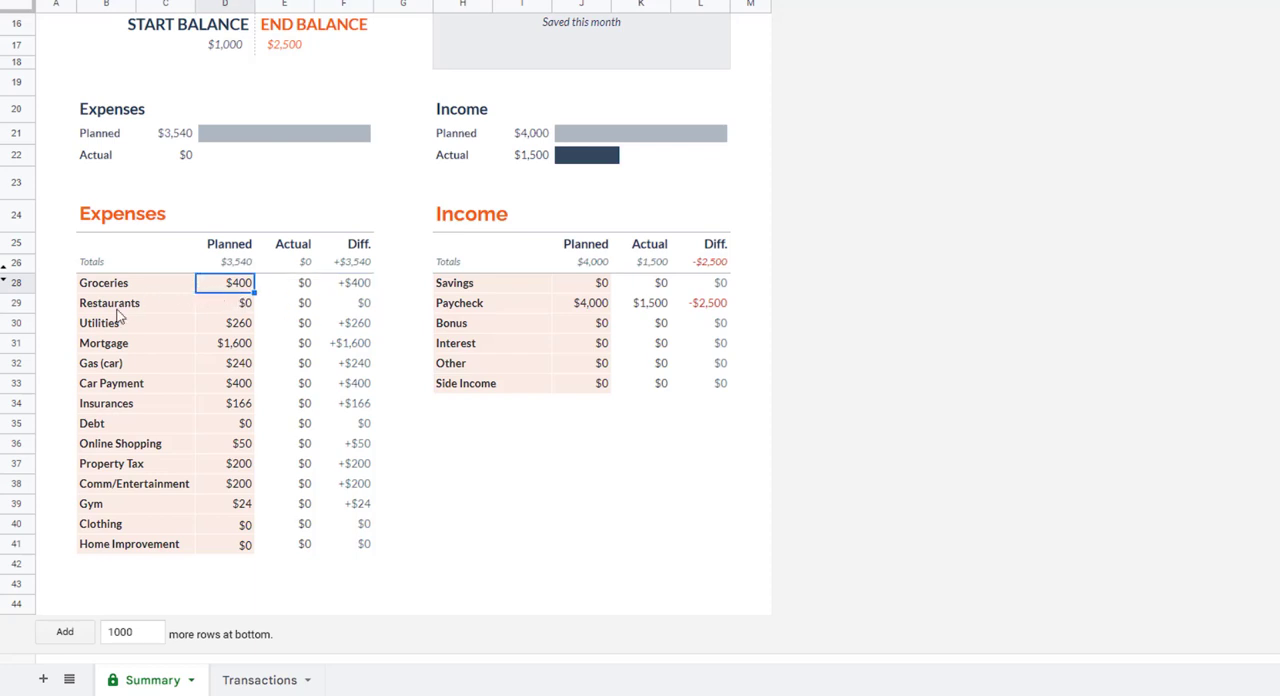
Select expense categories including Utilities, Mortgage, Home Improvement, Clothing and Restaurants
{"action": "left_click", "coordinate": [110, 323]}
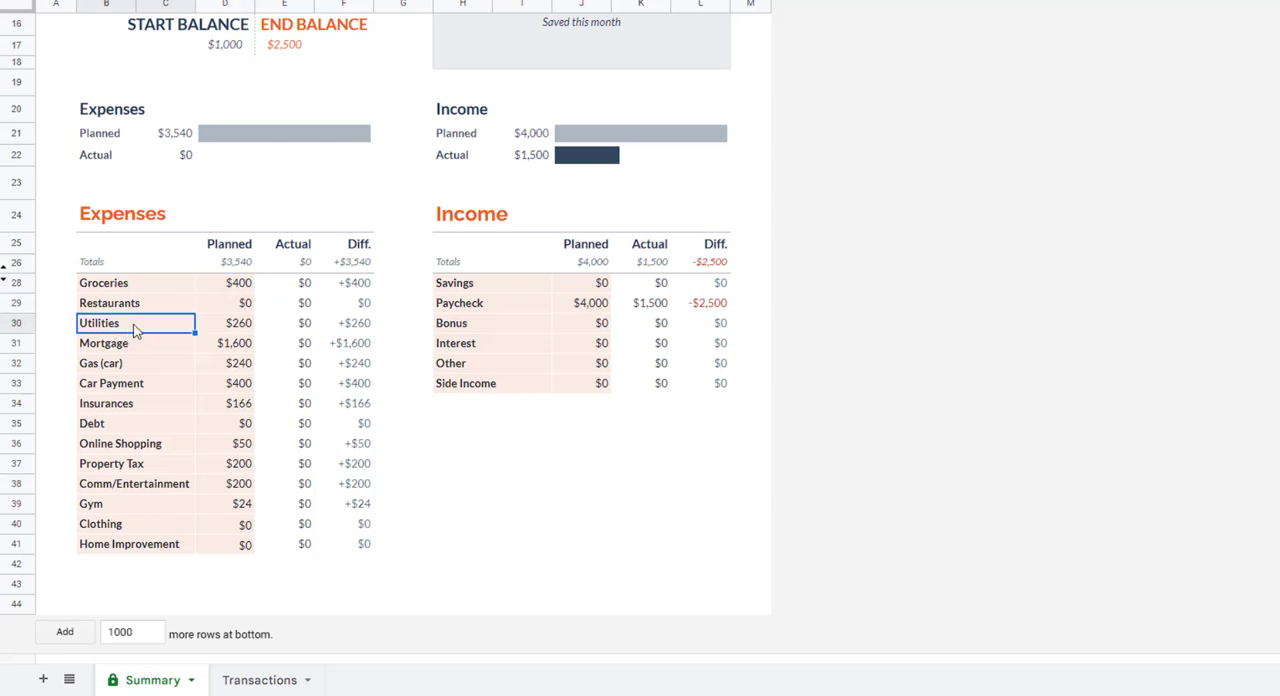
{"action": "double_click", "coordinate": [135, 323]}
{"action": "left_click", "coordinate": [140, 345]}
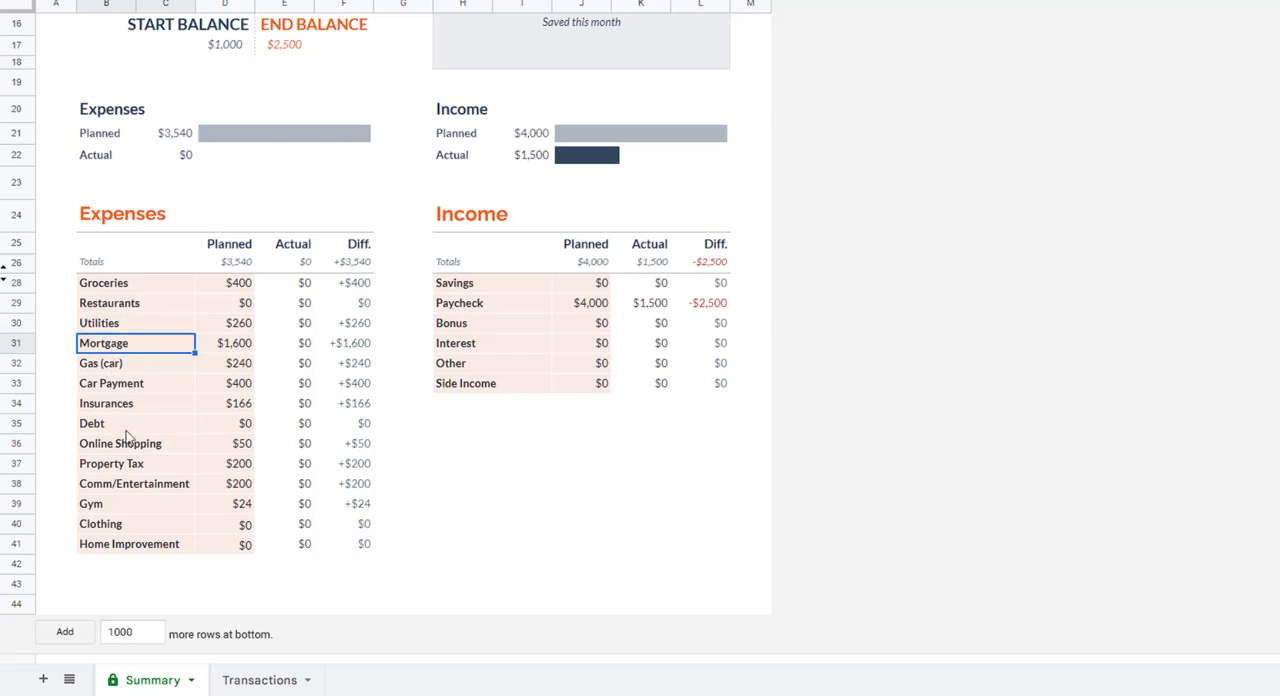
{"action": "left_click", "coordinate": [126, 548]}
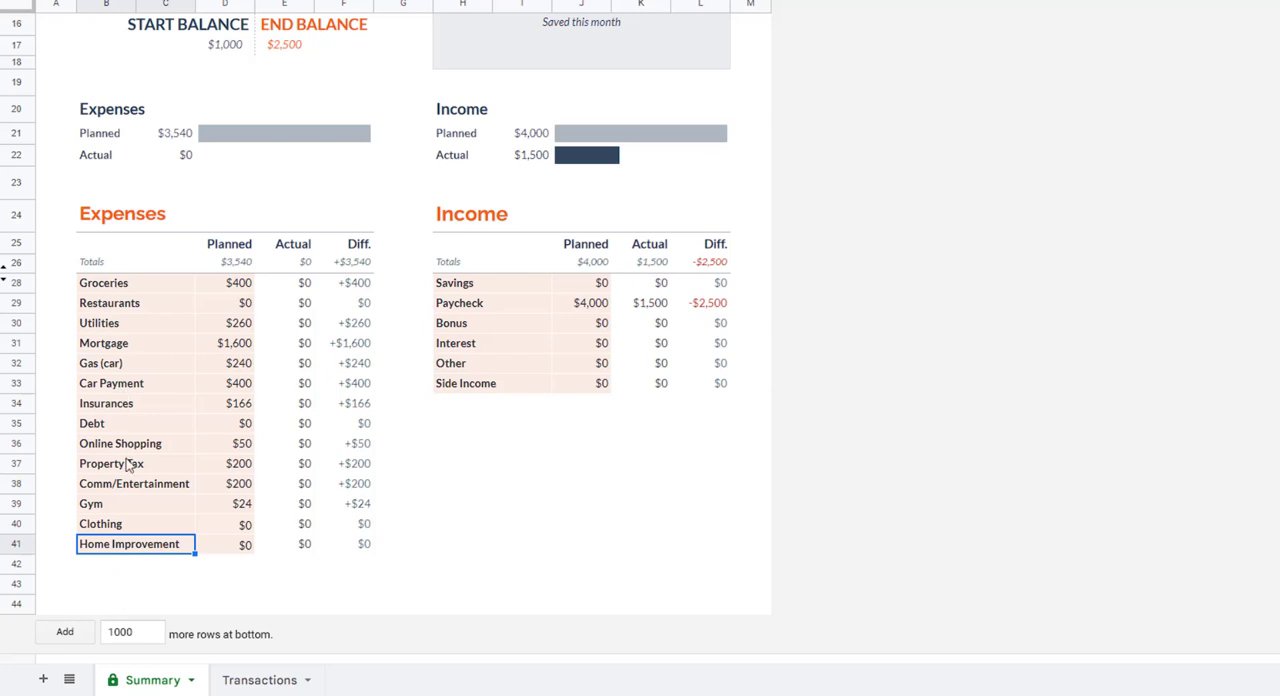
{"action": "left_click", "coordinate": [116, 567]}
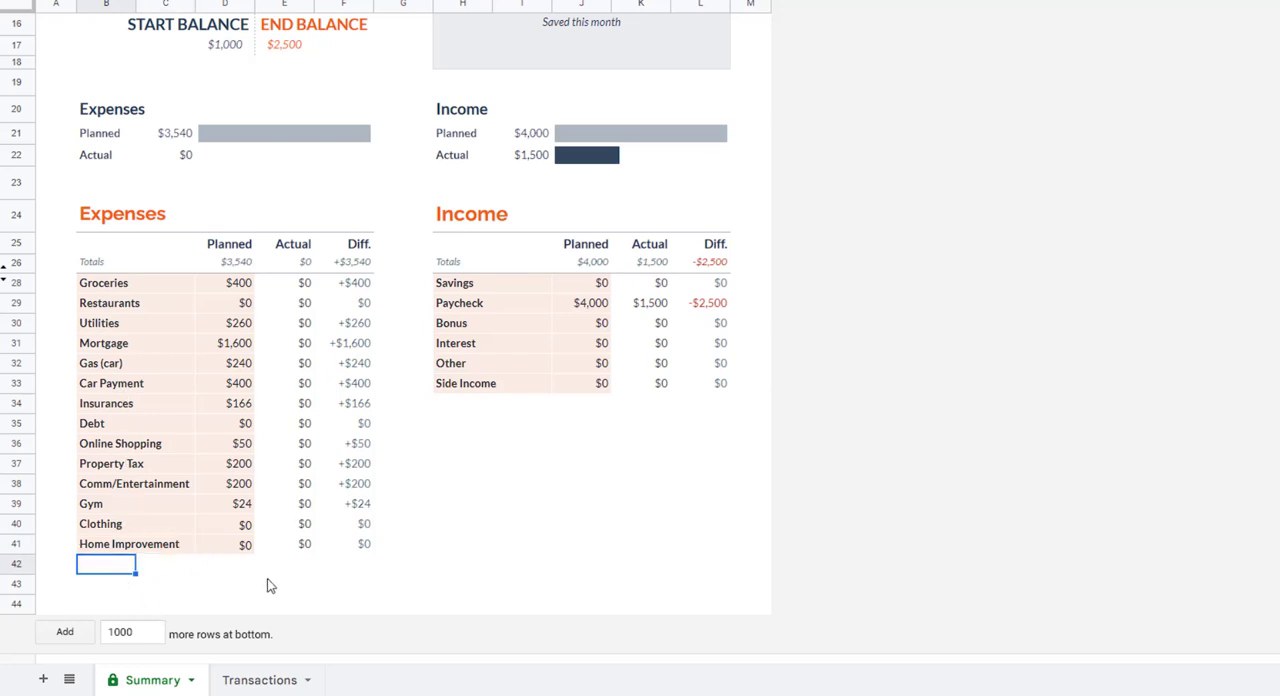
{"action": "left_click", "coordinate": [125, 324]}
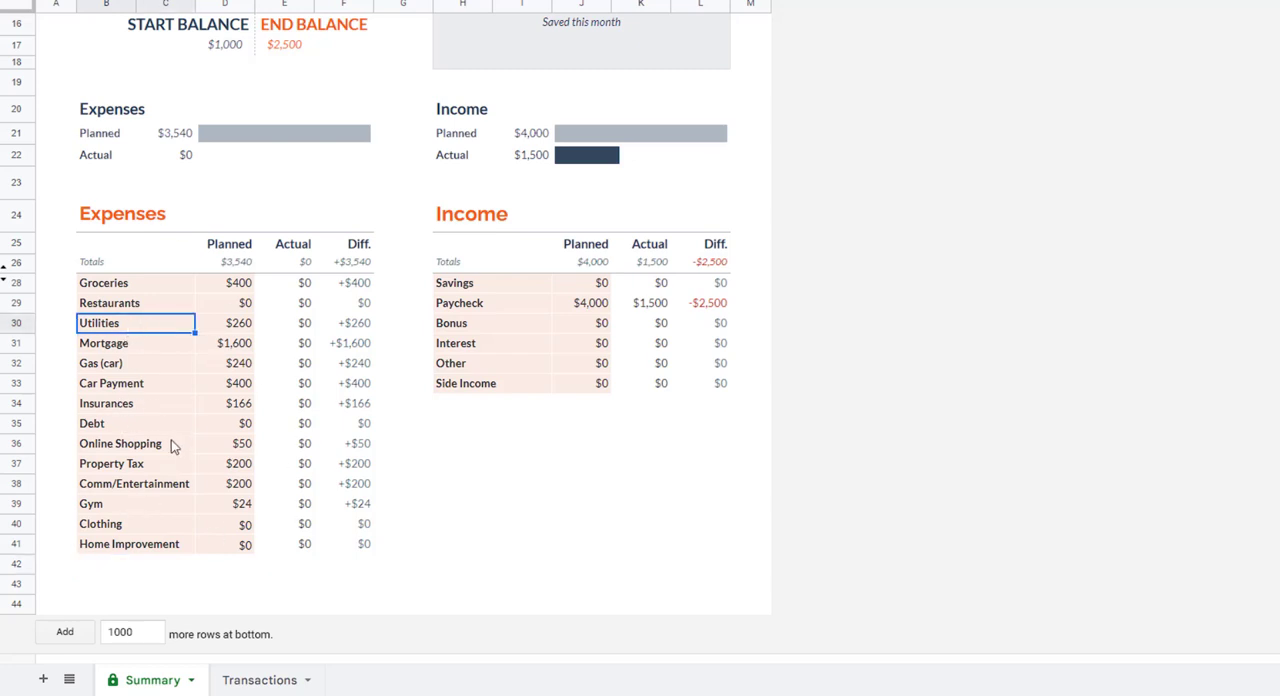
{"action": "left_click", "coordinate": [135, 383]}
{"action": "left_click", "coordinate": [139, 286]}
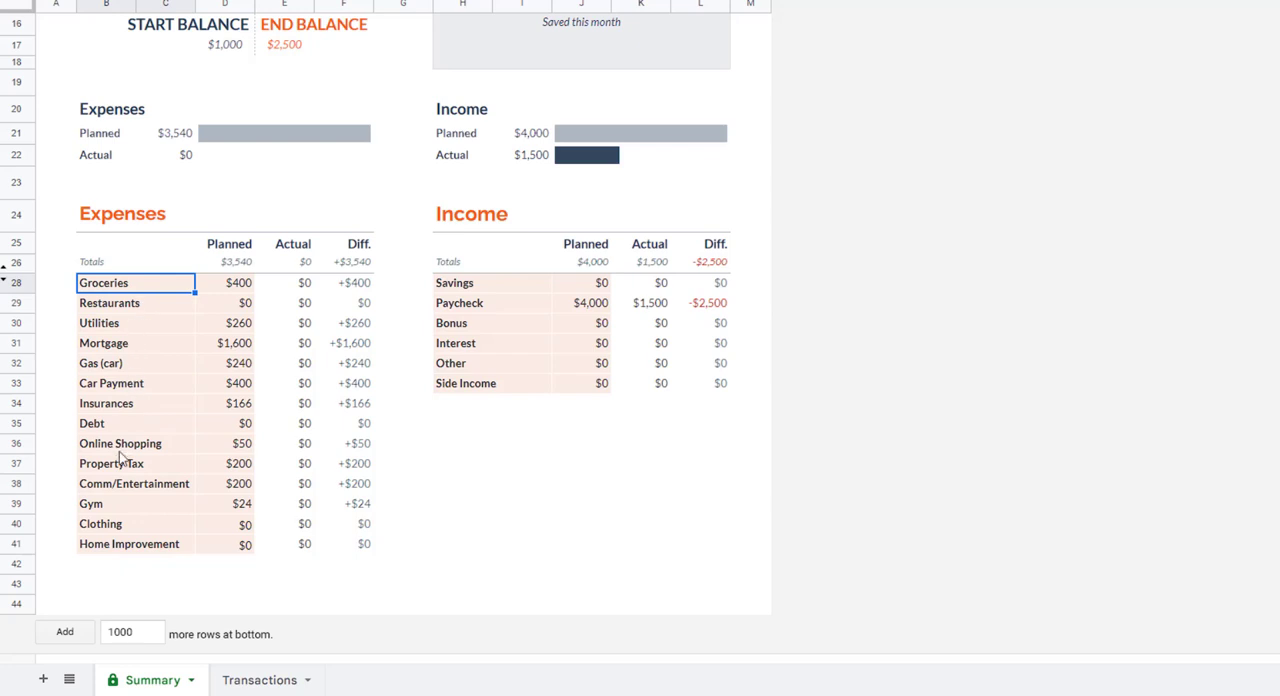
{"action": "left_click", "coordinate": [130, 528]}
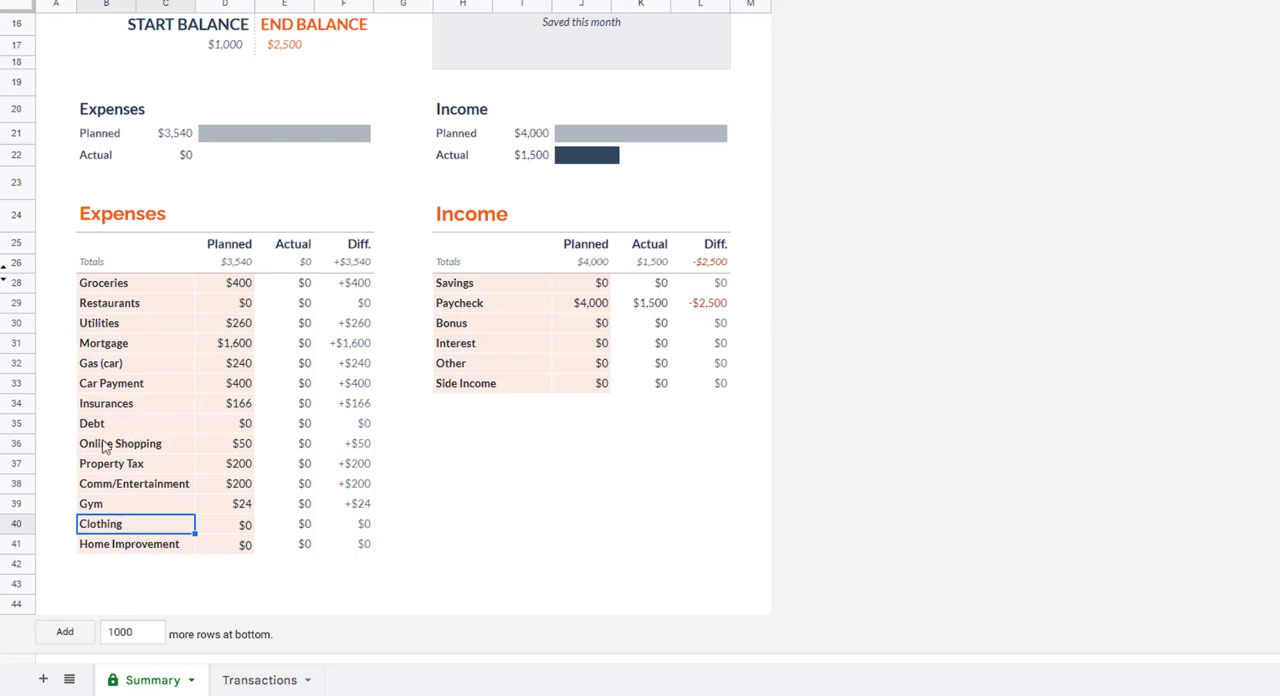
{"action": "left_click", "coordinate": [140, 304]}
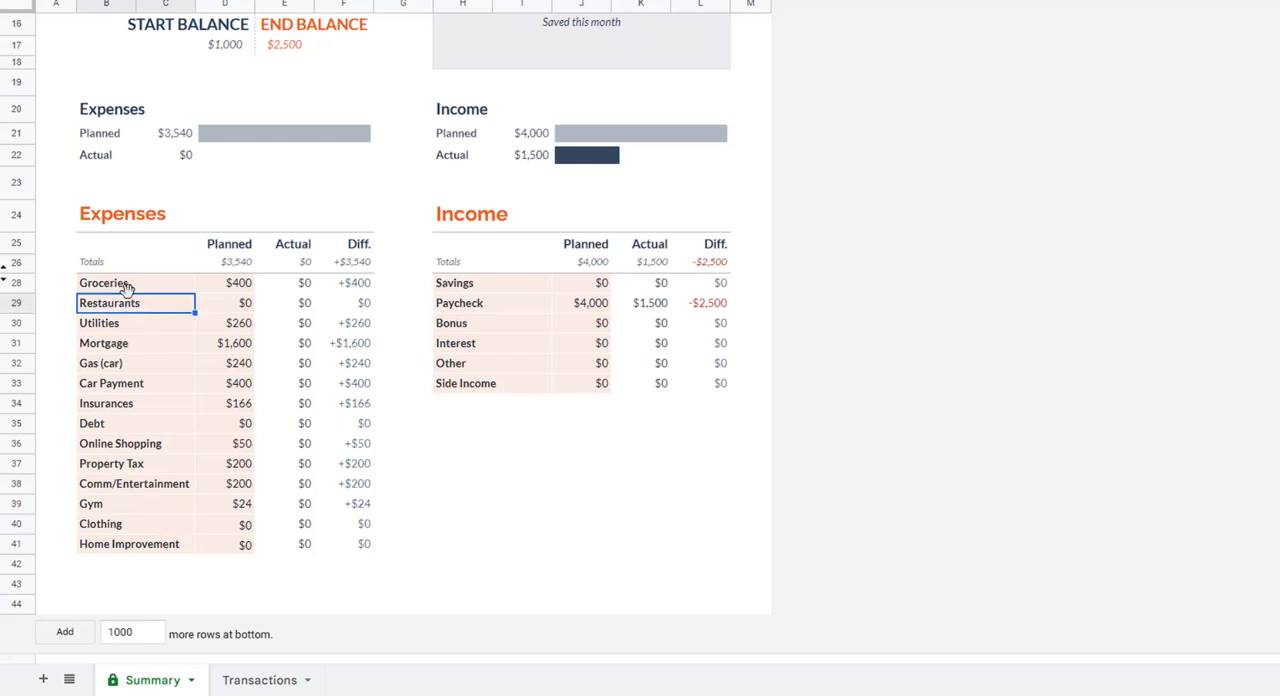
{"action": "left_click", "coordinate": [130, 287]}
{"action": "double_click", "coordinate": [148, 303]}
Try renaming Groceries to Food, then restore the Groceries name
{"action": "left_click", "coordinate": [130, 286]}
{"action": "double_click", "coordinate": [128, 283]}
{"action": "left_click_drag", "start_coordinate": [128, 283], "coordinate": [88, 283]}
{"action": "type", "text": "Food"}
{"action": "left_click", "coordinate": [240, 287]}
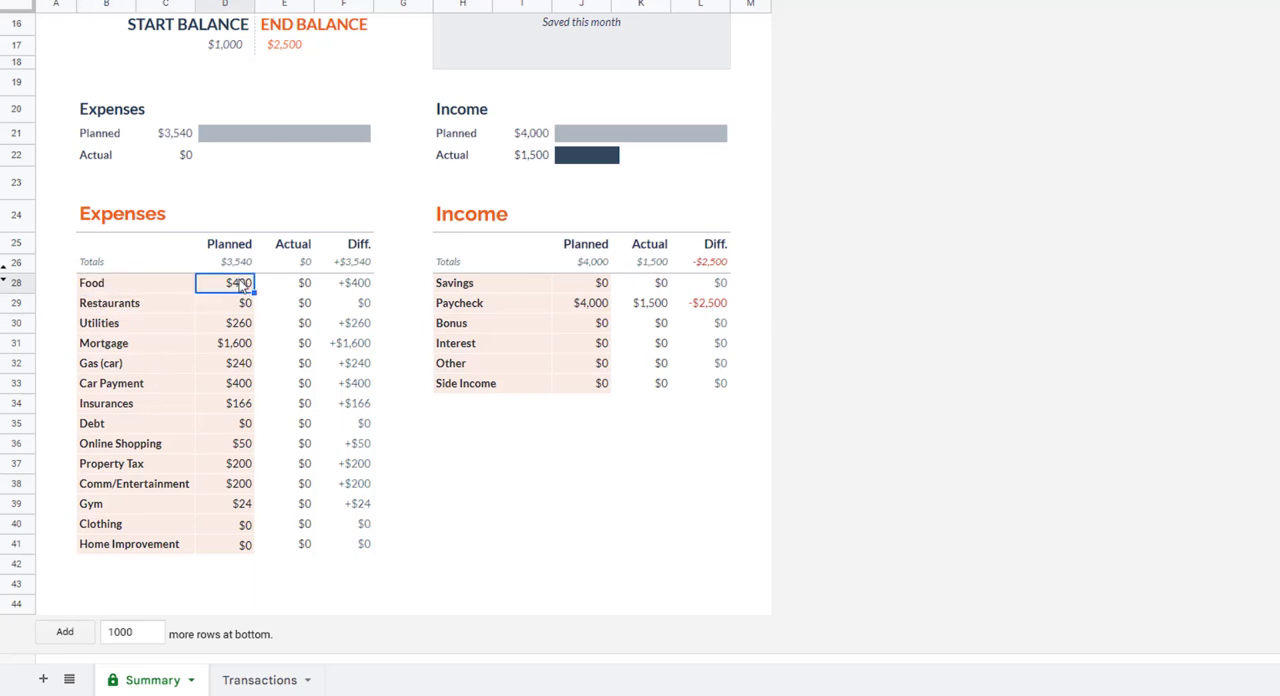
{"action": "double_click", "coordinate": [240, 284]}
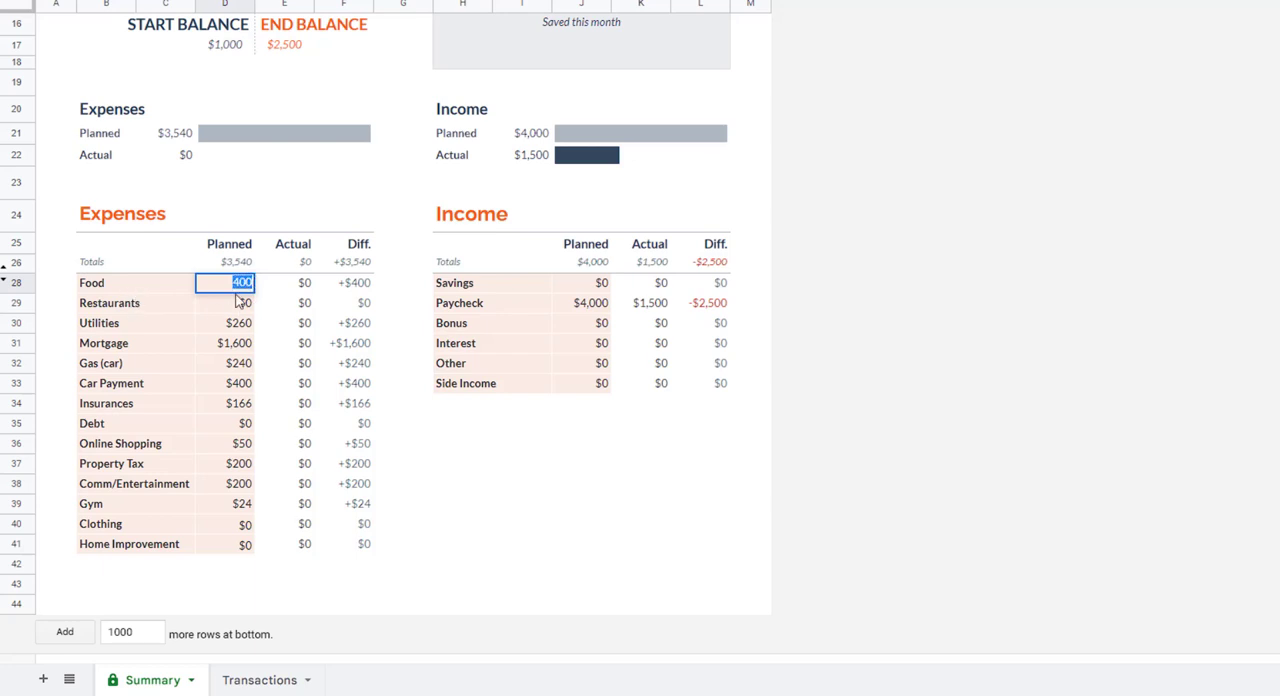
{"action": "left_click", "coordinate": [155, 303]}
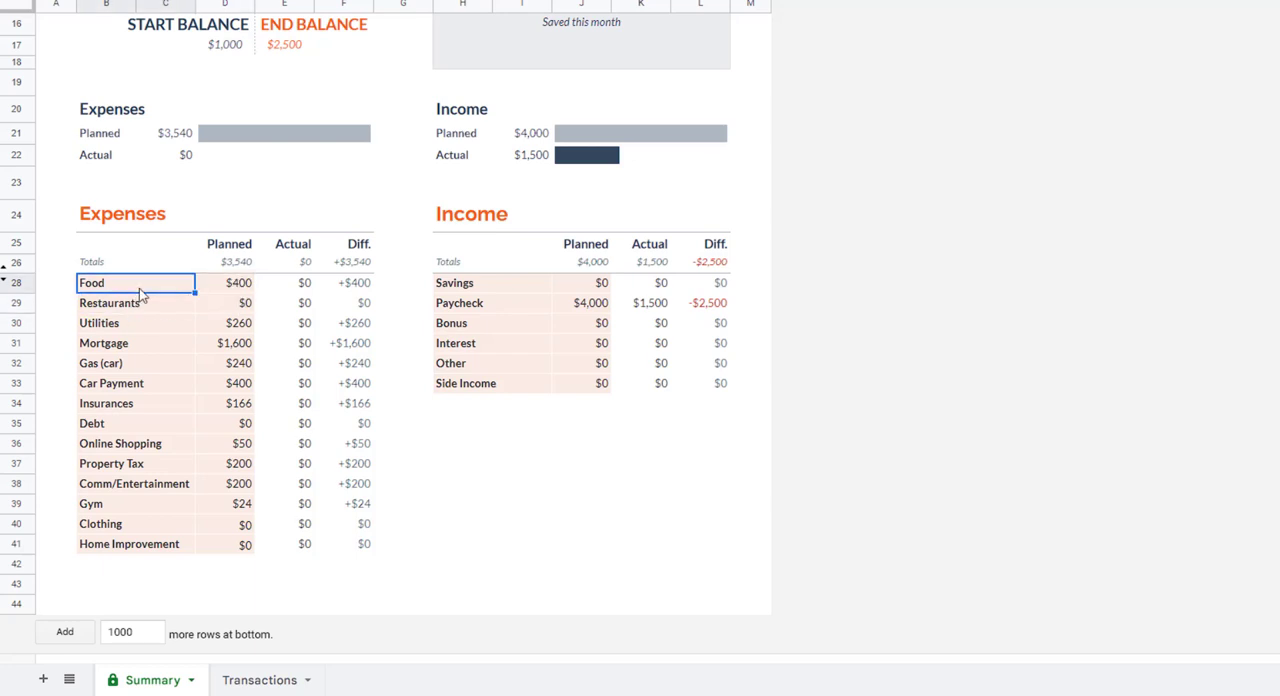
{"action": "double_click", "coordinate": [95, 284]}
{"action": "type", "text": "Groceries"}
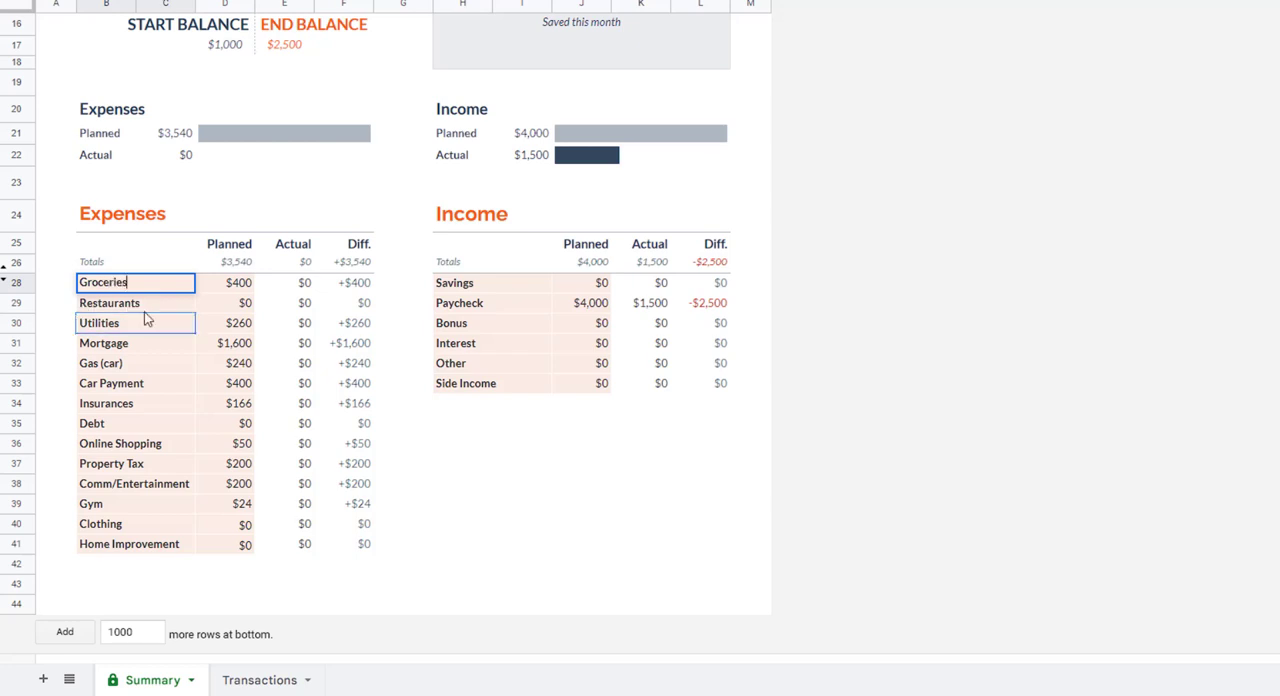
{"action": "left_click", "coordinate": [140, 363]}
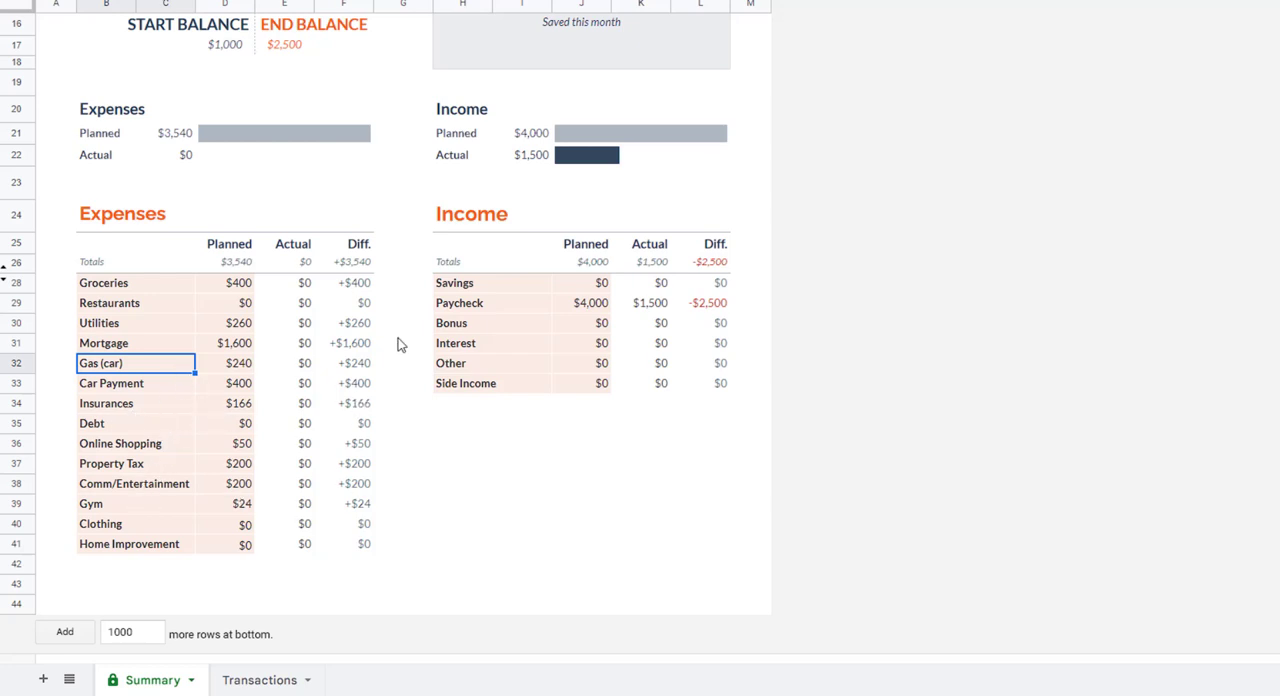
Inspect the Paycheck, Savings and Interest income categories and Paycheck's $4,000 planned amount
{"action": "left_click", "coordinate": [510, 310]}
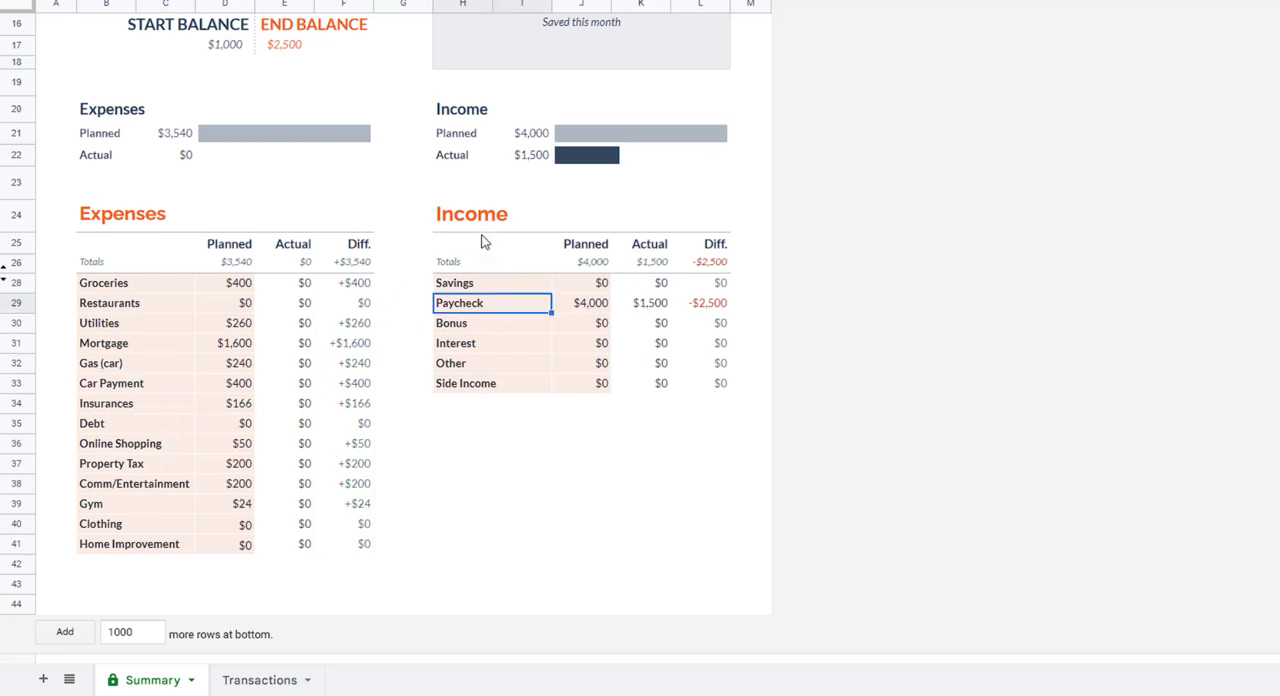
{"action": "left_click", "coordinate": [510, 285]}
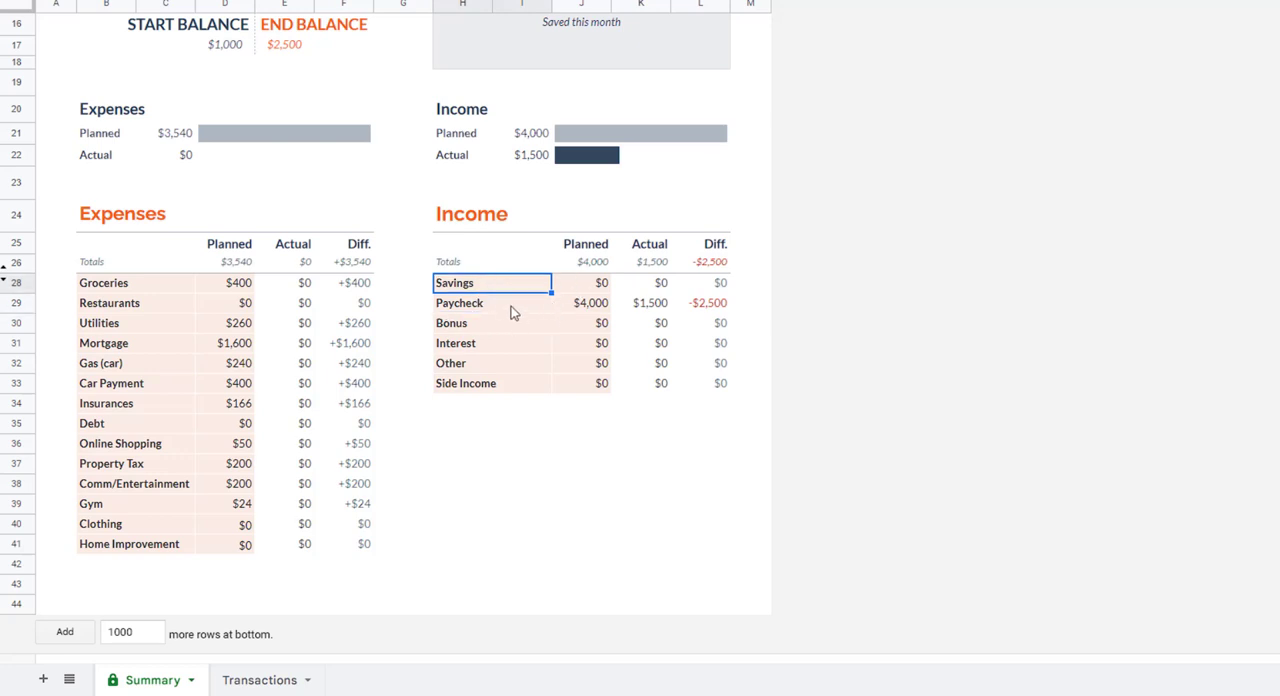
{"action": "left_click", "coordinate": [498, 308]}
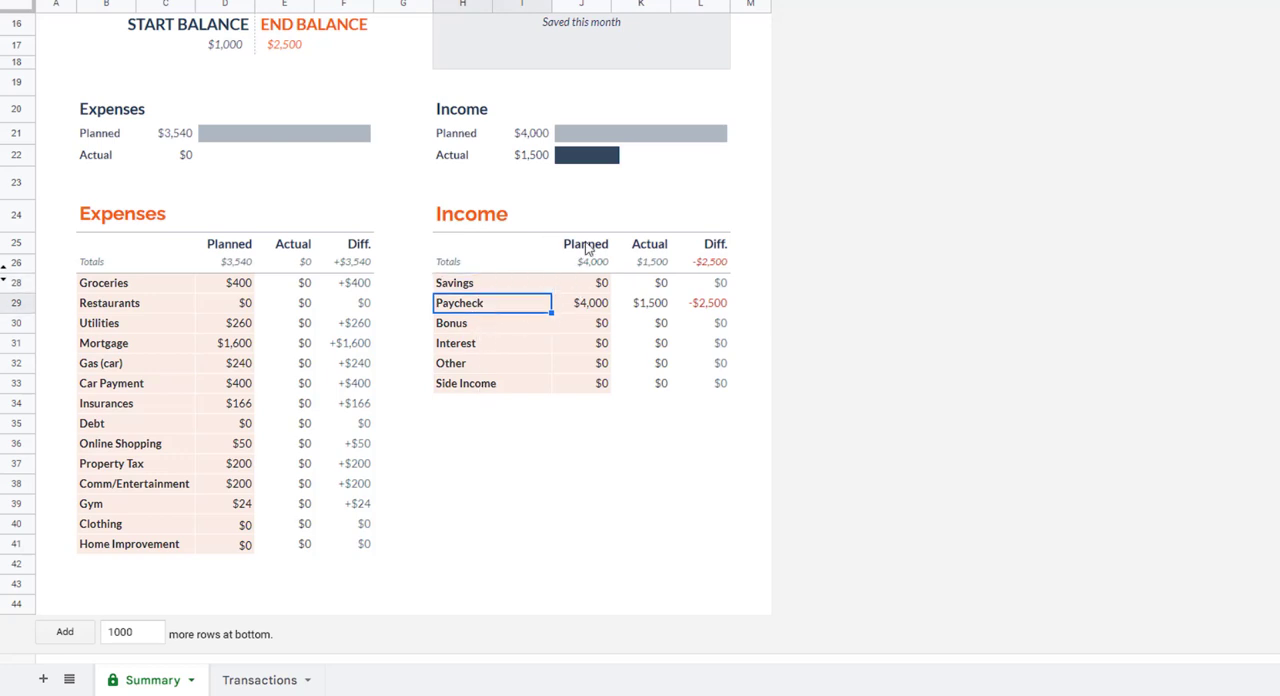
{"action": "left_click", "coordinate": [586, 305]}
{"action": "key", "text": "Down"}
{"action": "key", "text": "Down"}
{"action": "key", "text": "Down"}
{"action": "key", "text": "Down"}
{"action": "key", "text": "Up"}
{"action": "key", "text": "Up"}
{"action": "key", "text": "Up"}
{"action": "key", "text": "Up"}
{"action": "key", "text": "Up"}
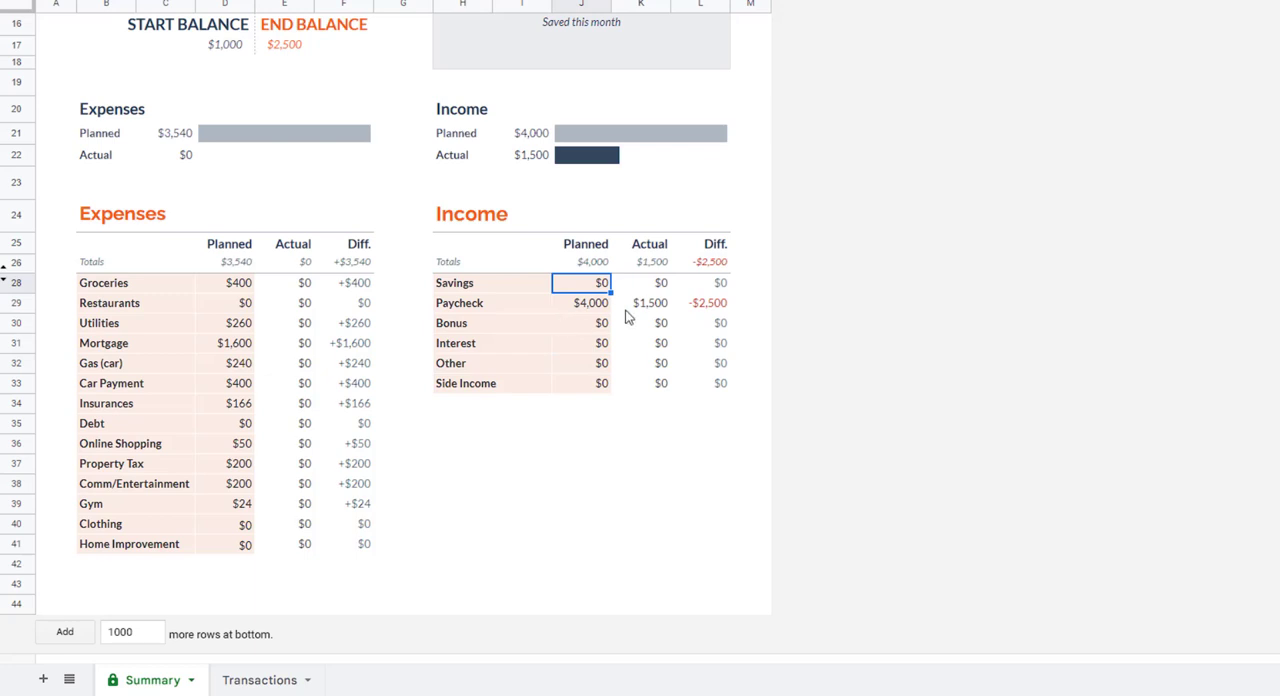
{"action": "left_click", "coordinate": [520, 345]}
{"action": "left_click", "coordinate": [490, 305]}
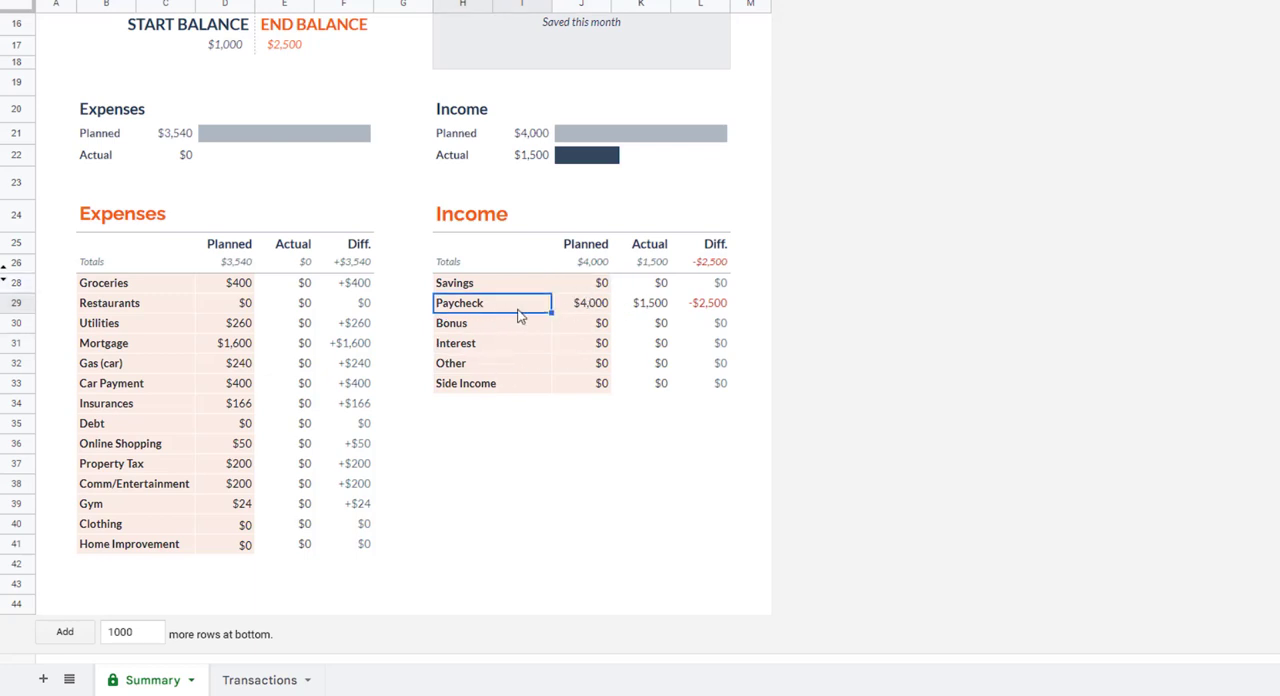
{"action": "left_click", "coordinate": [585, 304]}
{"action": "left_click", "coordinate": [517, 308]}
{"action": "left_click", "coordinate": [590, 304]}
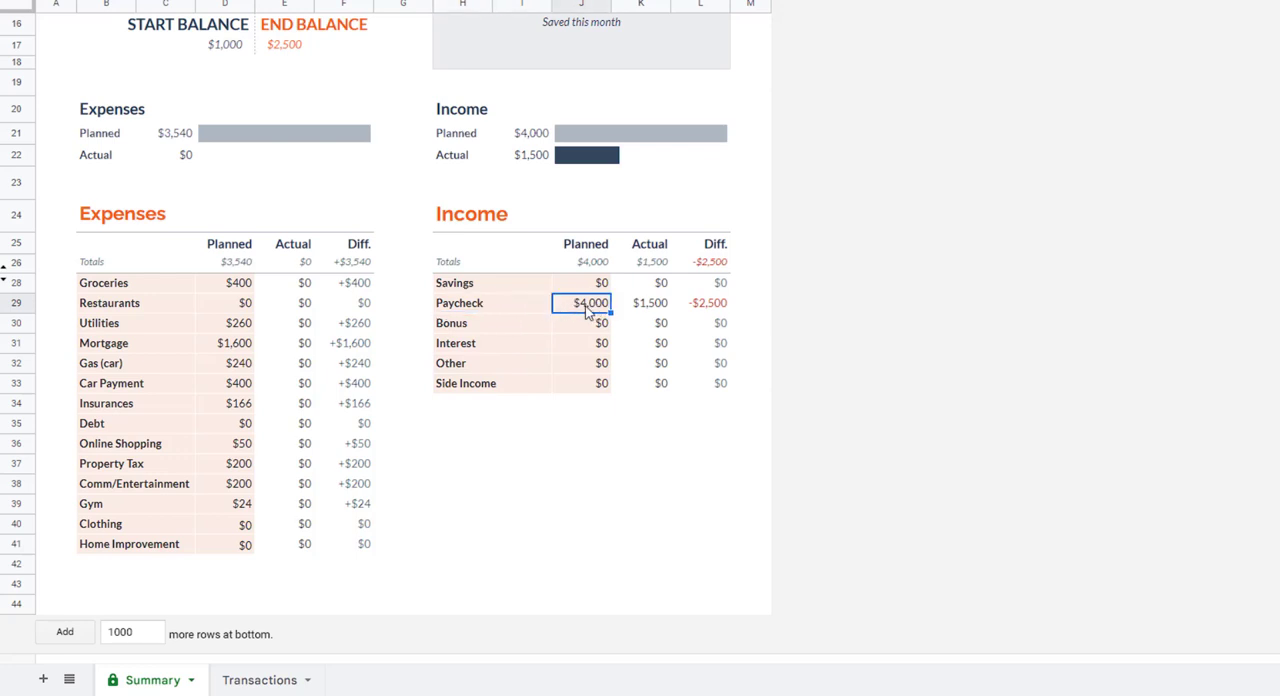
Recheck the Paycheck and Savings planned amounts, then go to the Transactions sheet
{"action": "left_click", "coordinate": [521, 310]}
{"action": "left_click", "coordinate": [585, 306]}
{"action": "key", "text": "Down"}
{"action": "key", "text": "Up"}
{"action": "key", "text": "shift+Left"}
{"action": "key", "text": "shift+Right"}
{"action": "left_click", "coordinate": [485, 343]}
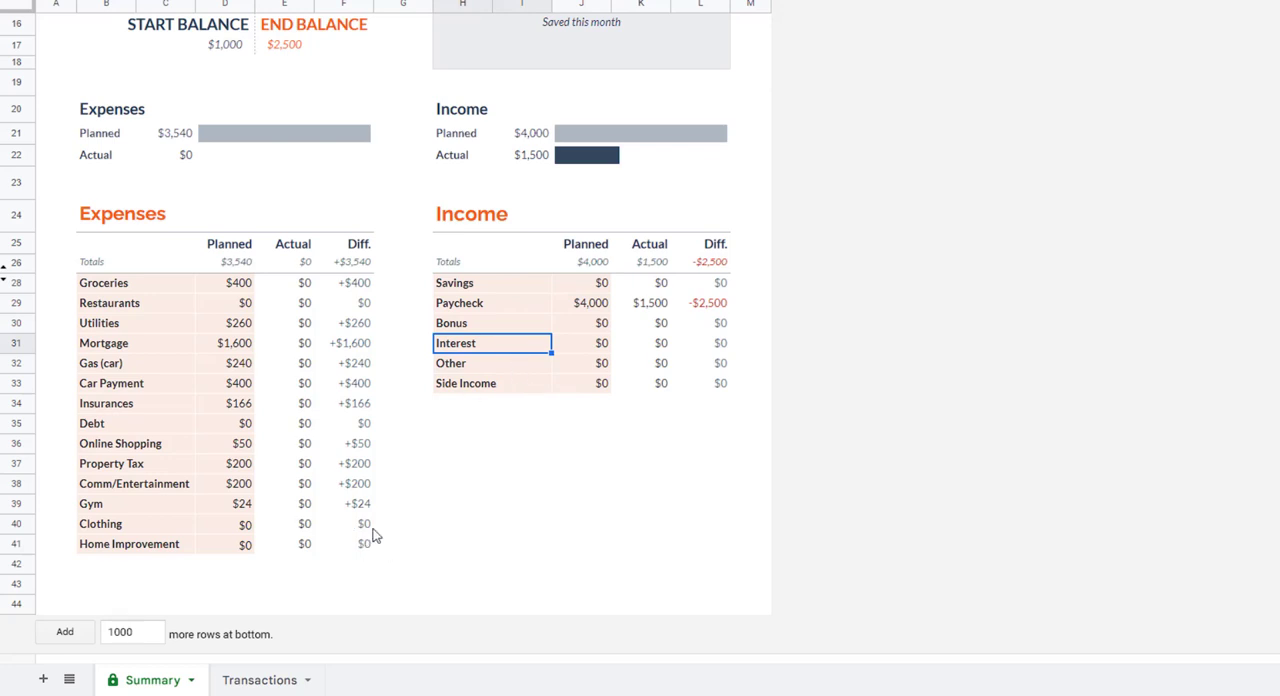
{"action": "left_click", "coordinate": [491, 503]}
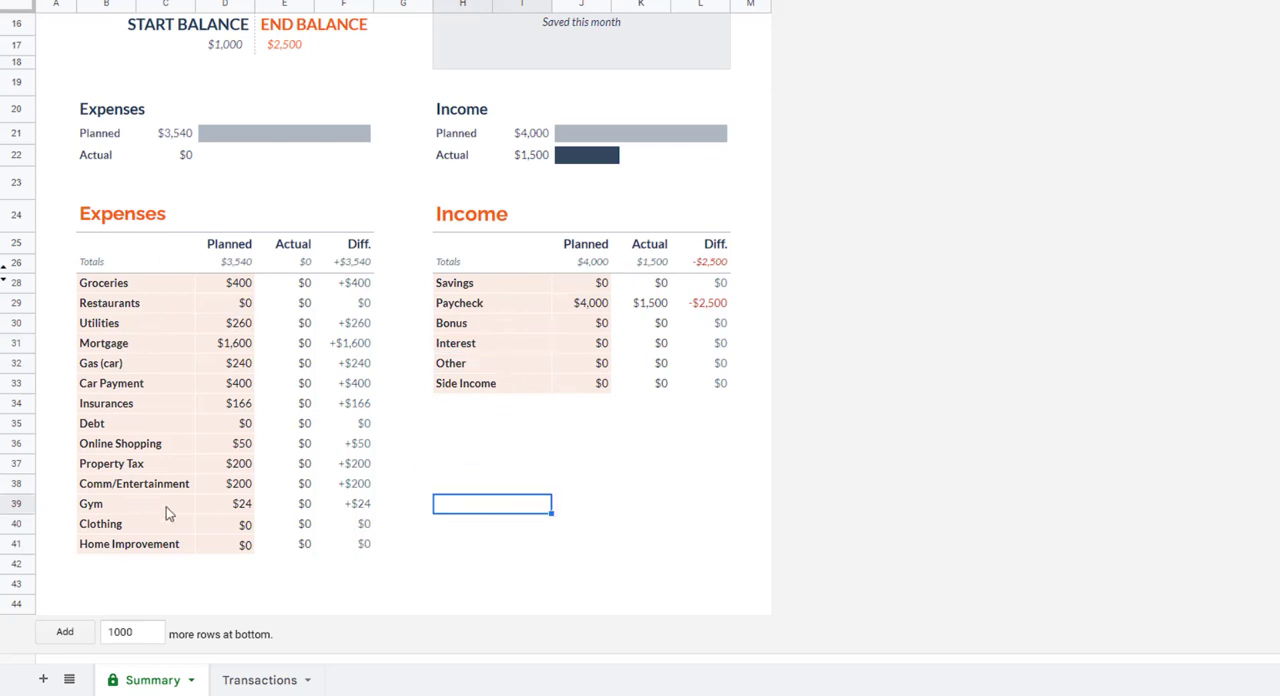
{"action": "left_click", "coordinate": [596, 284]}
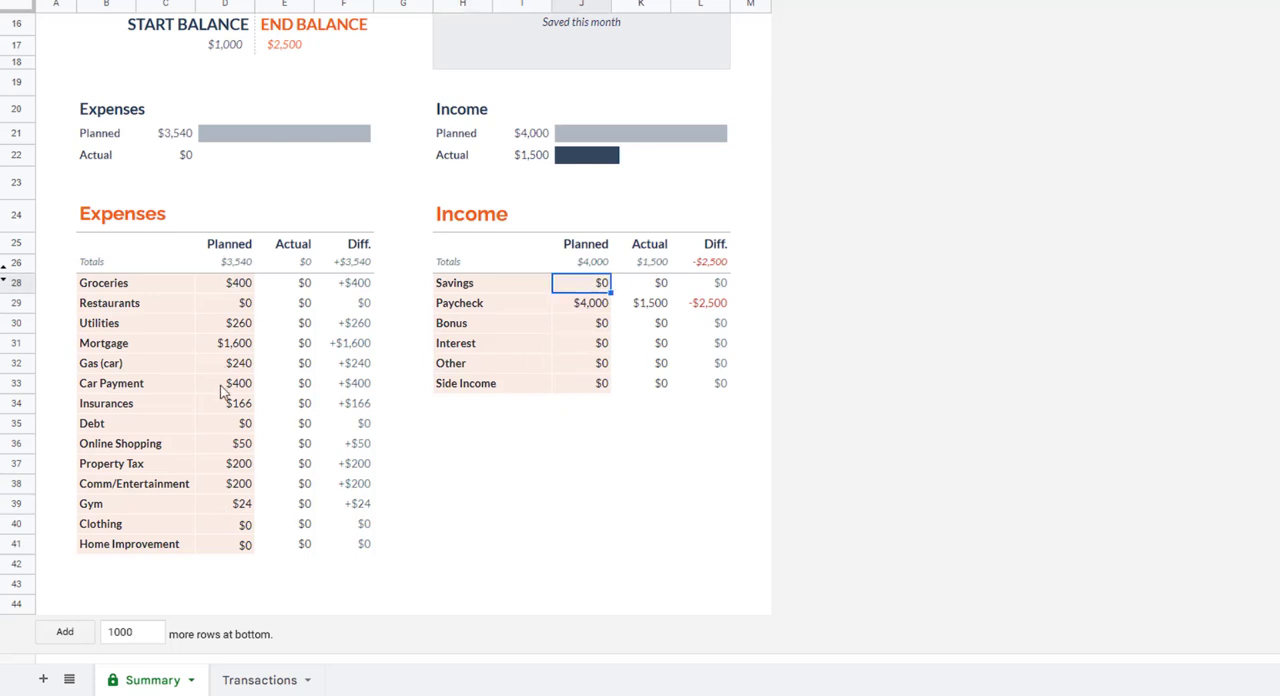
{"action": "left_click", "coordinate": [487, 500]}
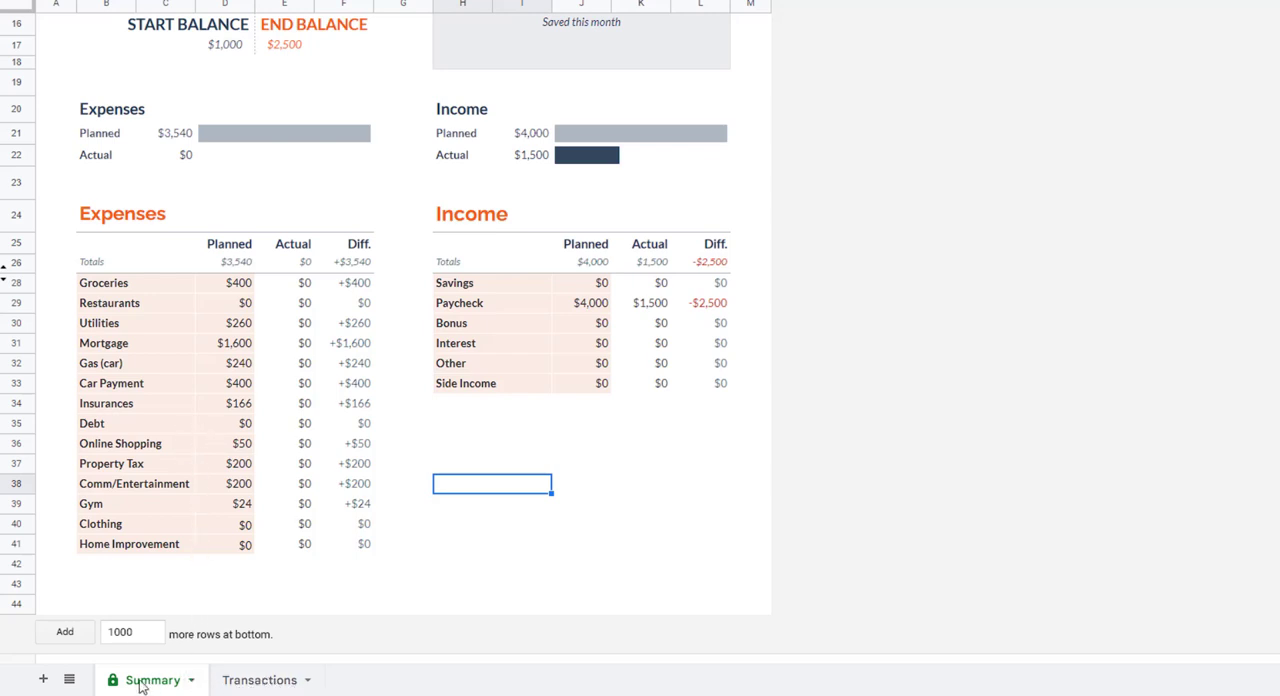
{"action": "left_click", "coordinate": [258, 680]}
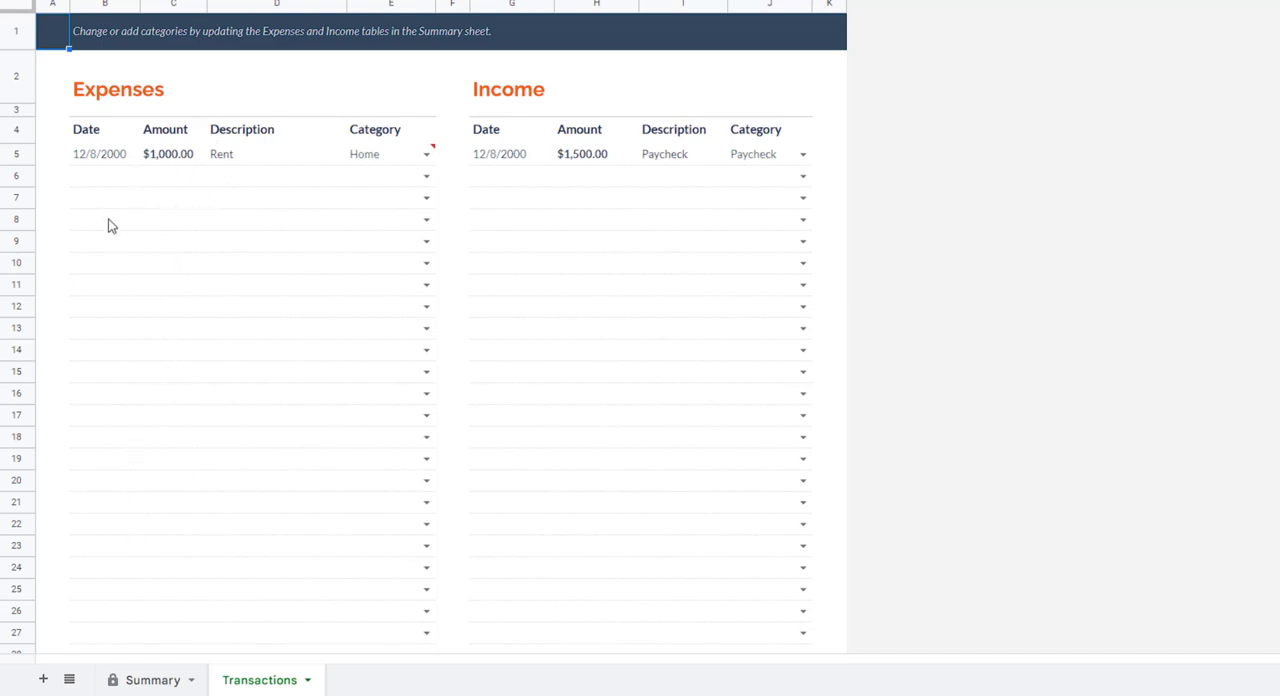
Redate the Rent expense to 1/24/2024 using the January 2024 date picker
{"action": "double_click", "coordinate": [95, 154]}
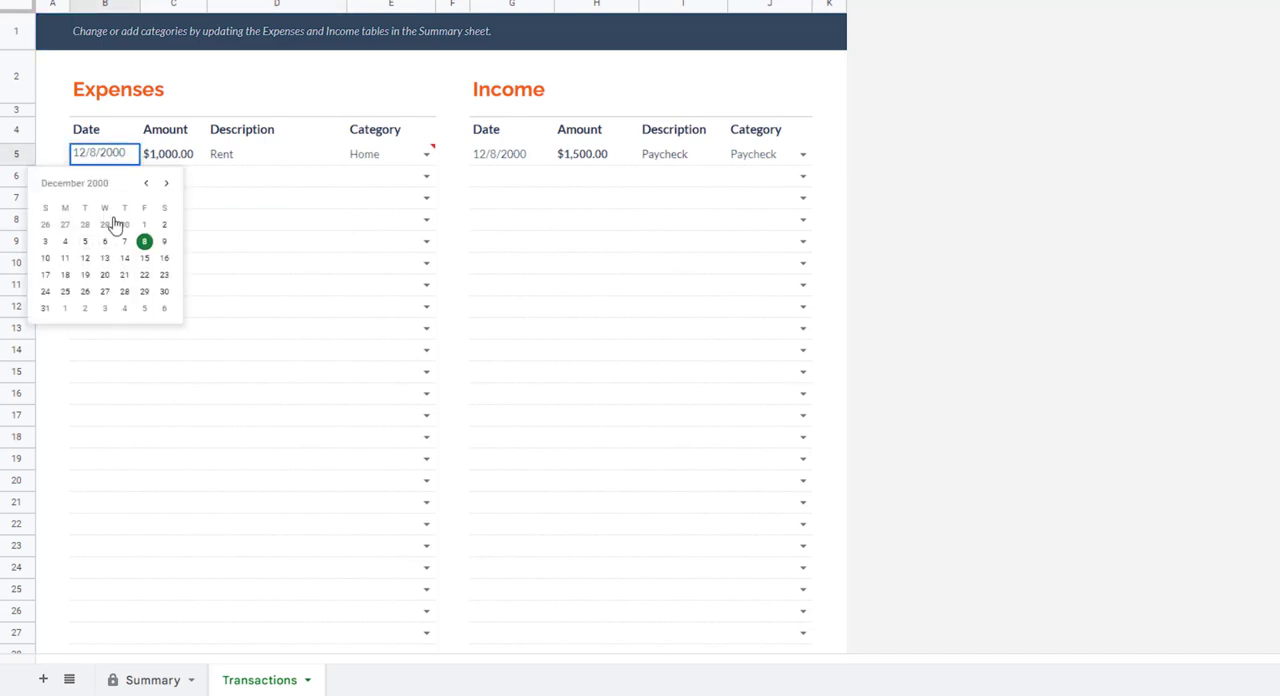
{"action": "left_click_drag", "start_coordinate": [128, 153], "coordinate": [112, 153]}
{"action": "type", "text": "23"}
{"action": "left_click", "coordinate": [220, 212]}
{"action": "double_click", "coordinate": [99, 153]}
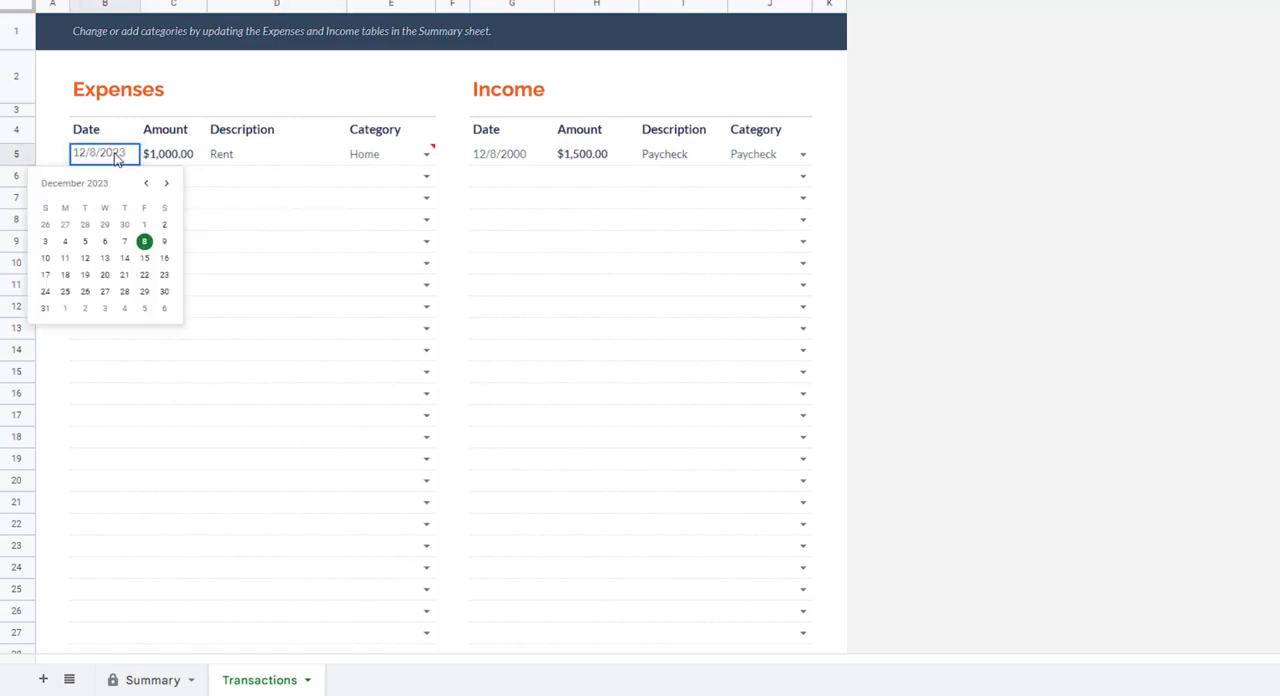
{"action": "left_click", "coordinate": [166, 183]}
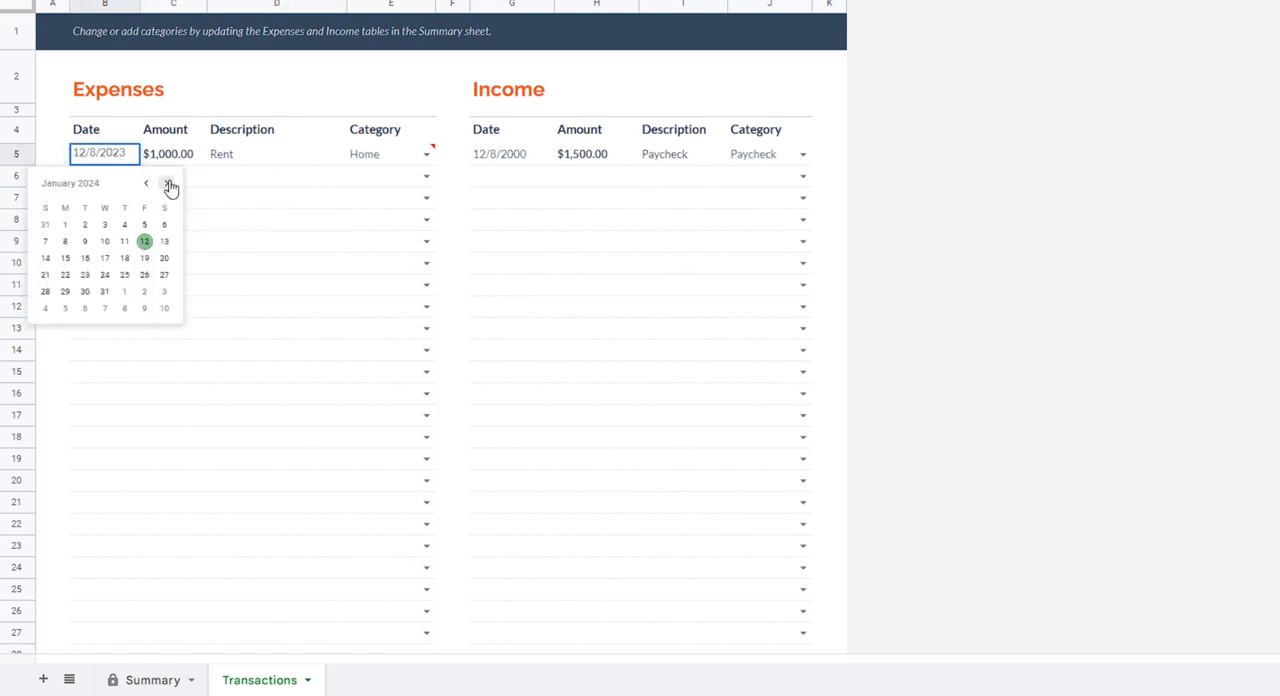
{"action": "left_click", "coordinate": [104, 274]}
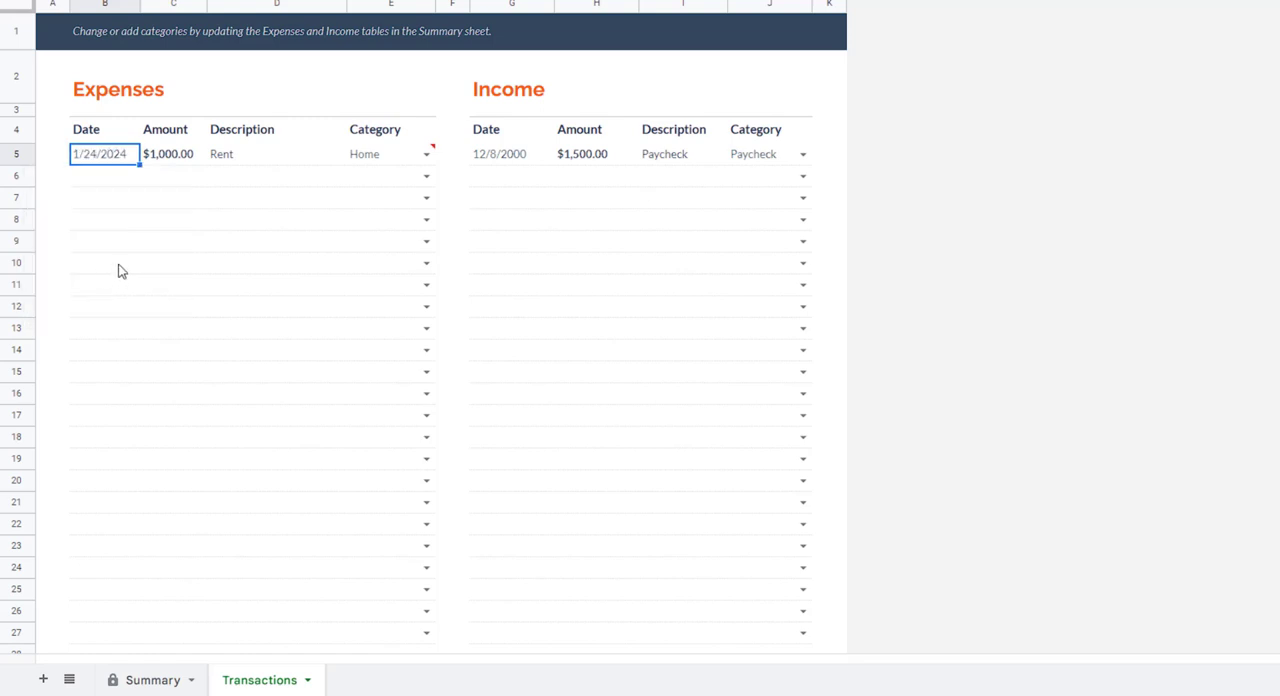
{"action": "left_click", "coordinate": [161, 176]}
{"action": "left_click", "coordinate": [125, 160]}
Change the first expense's amount to $100.00
{"action": "left_click", "coordinate": [130, 177]}
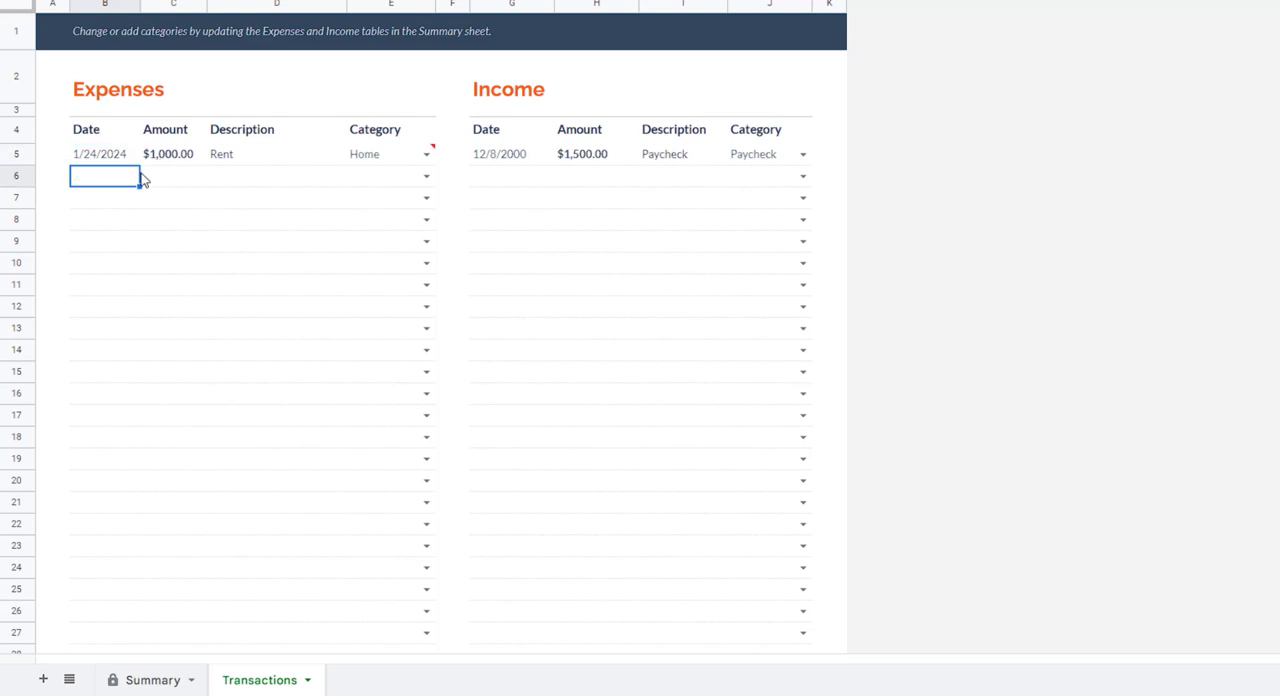
{"action": "left_click", "coordinate": [152, 184]}
{"action": "left_click", "coordinate": [170, 158]}
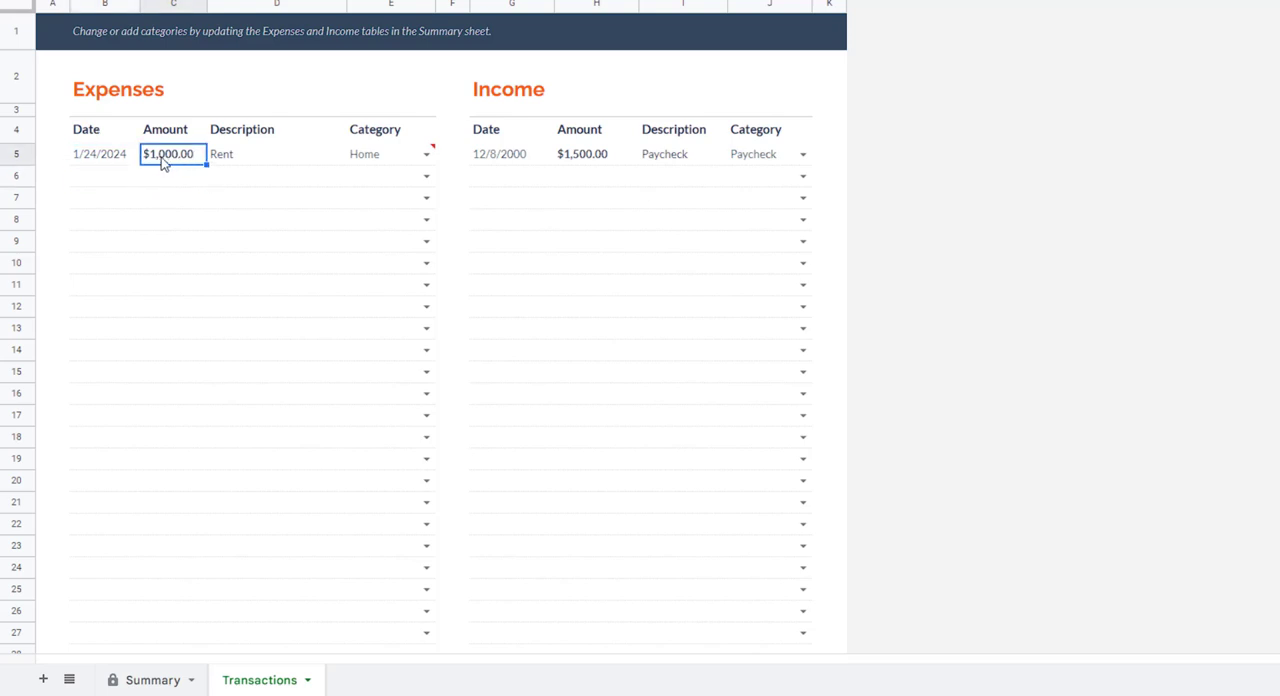
{"action": "double_click", "coordinate": [189, 158]}
{"action": "left_click", "coordinate": [242, 156]}
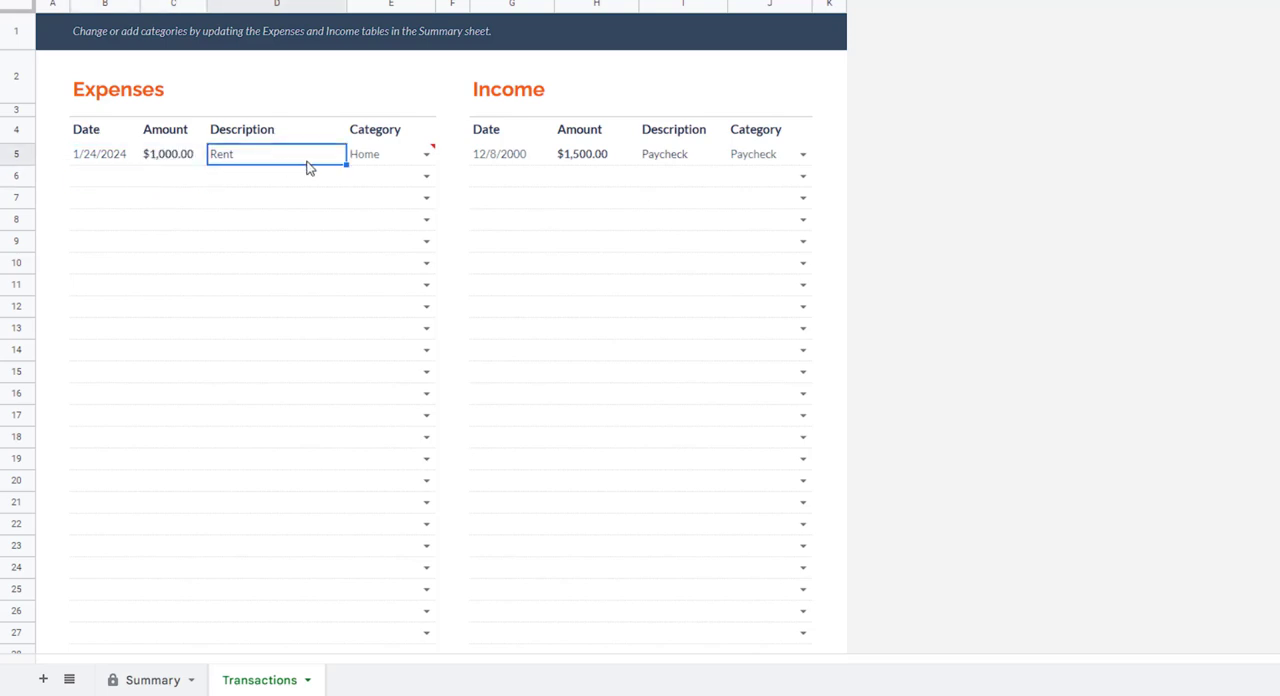
{"action": "double_click", "coordinate": [310, 166]}
{"action": "left_click", "coordinate": [426, 153]}
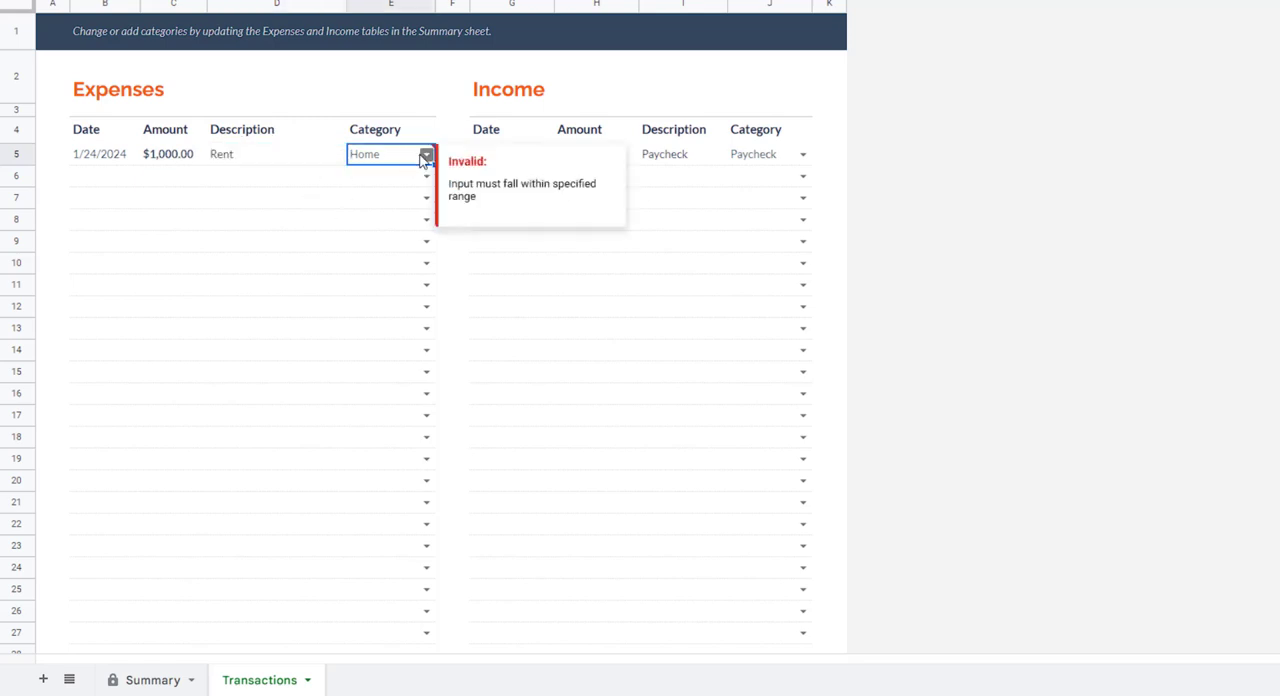
{"action": "left_click_drag", "start_coordinate": [426, 160], "coordinate": [426, 178]}
{"action": "left_click", "coordinate": [190, 157]}
{"action": "double_click", "coordinate": [190, 157]}
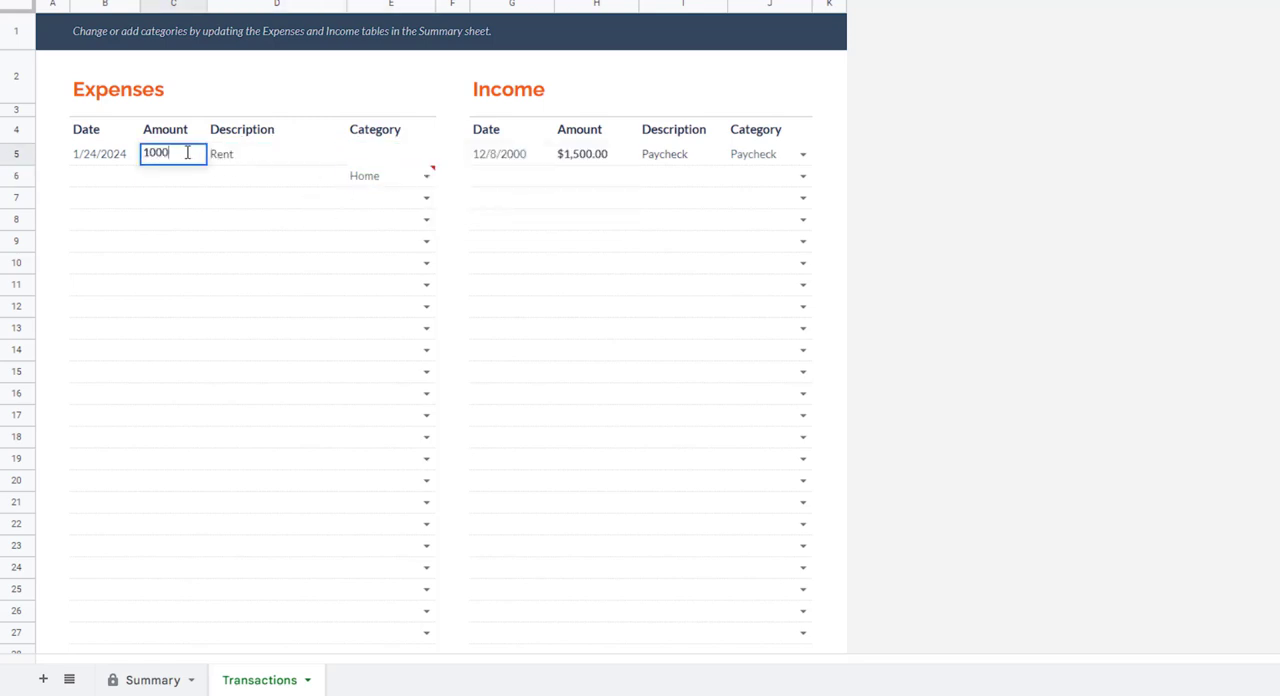
{"action": "type", "text": "100"}
{"action": "left_click", "coordinate": [172, 218]}
Replace the Rent description with Sobeys and categorize it as Groceries
{"action": "double_click", "coordinate": [260, 154]}
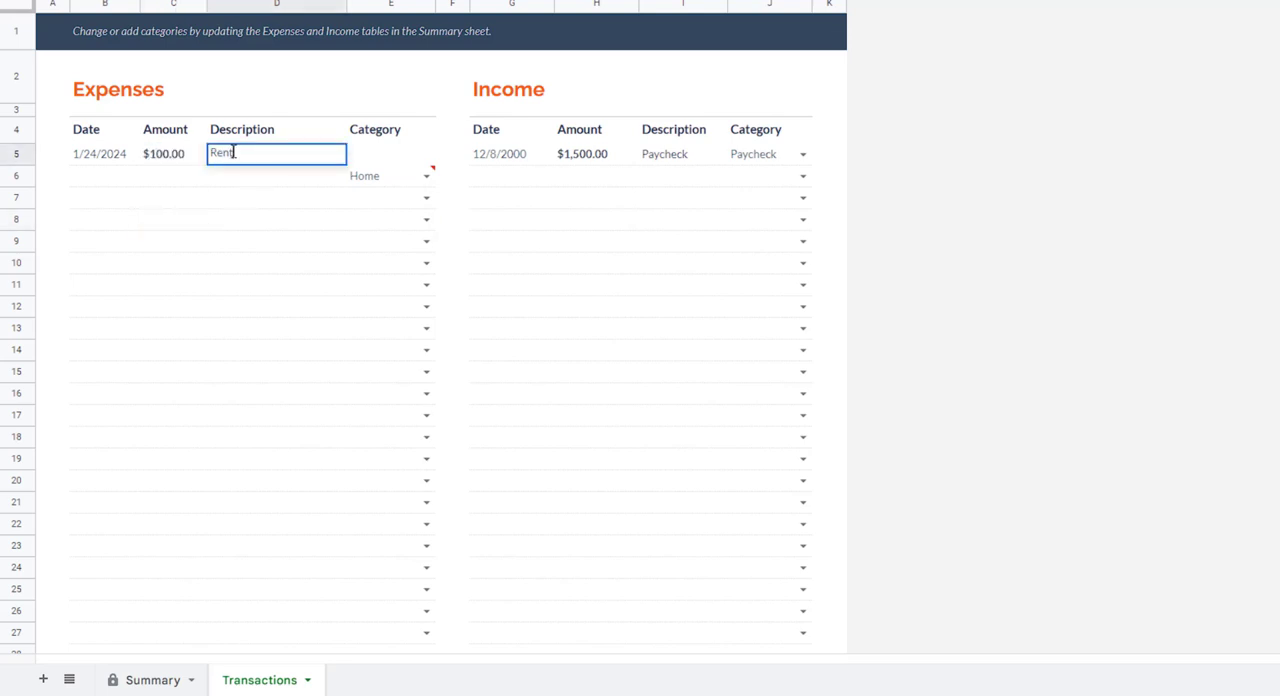
{"action": "type", "text": "Sobeys"}
{"action": "left_click", "coordinate": [320, 185]}
{"action": "left_click", "coordinate": [391, 160]}
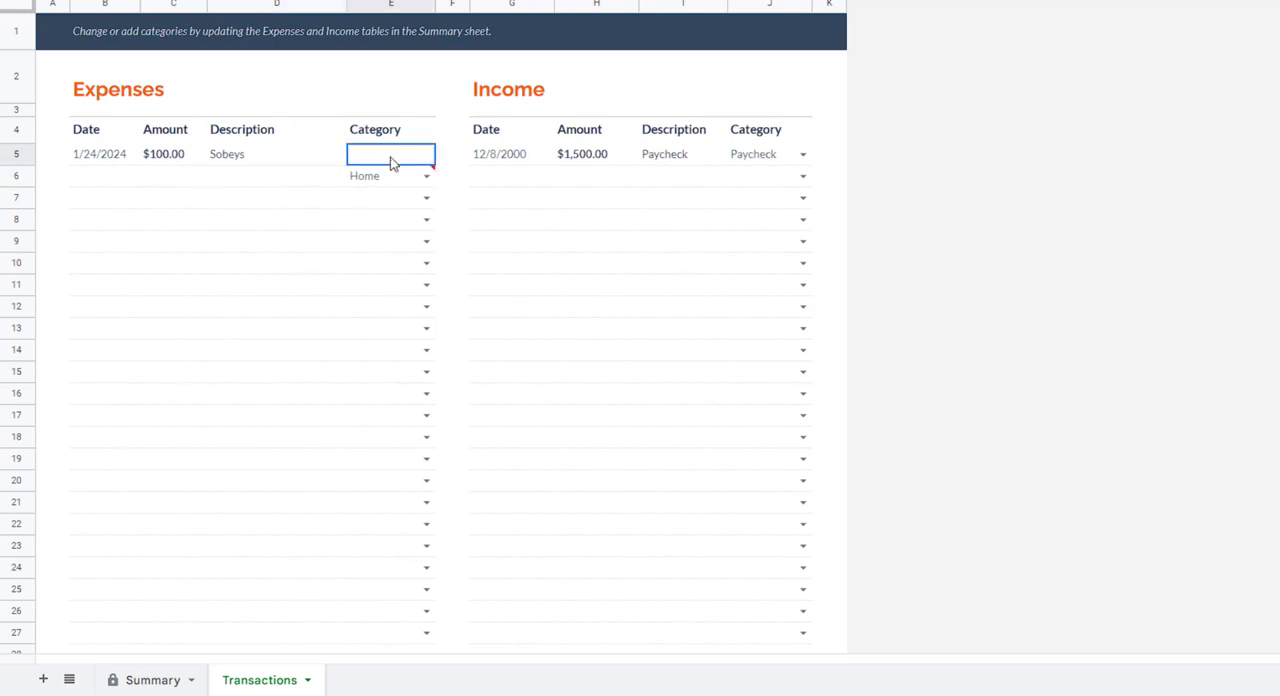
{"action": "left_click", "coordinate": [428, 156]}
{"action": "left_click", "coordinate": [323, 158]}
{"action": "left_click", "coordinate": [420, 156]}
{"action": "left_click", "coordinate": [390, 178]}
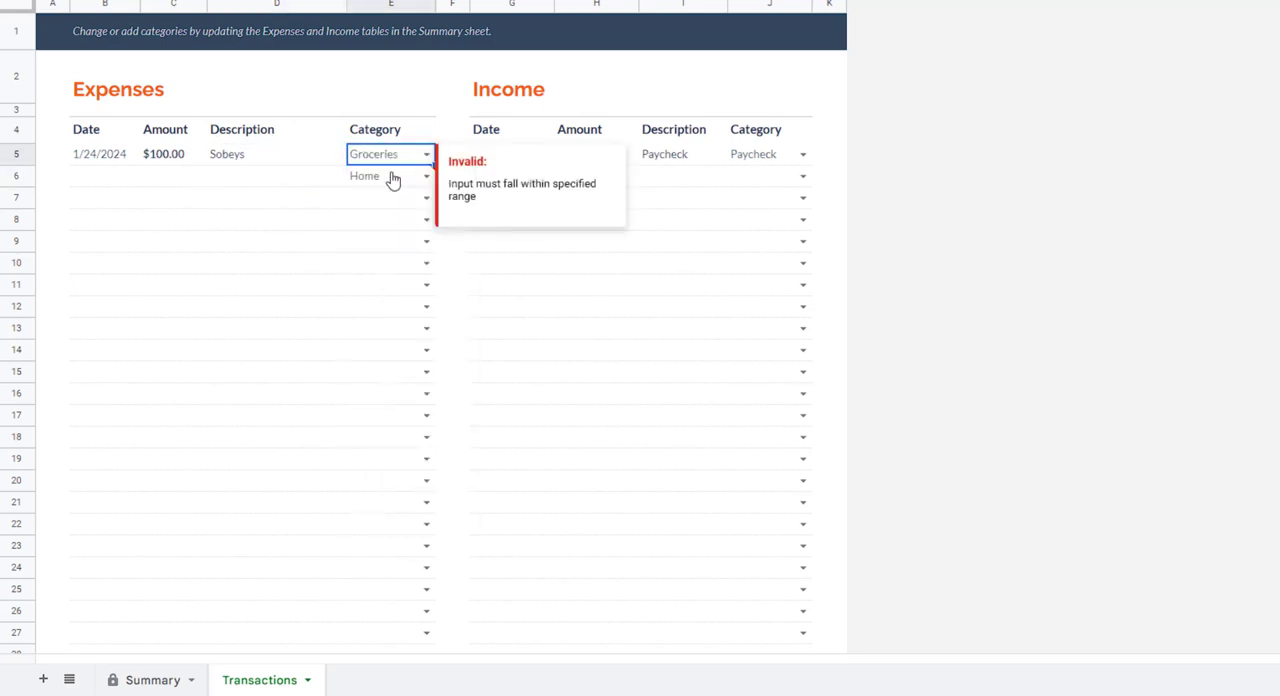
{"action": "left_click", "coordinate": [310, 200]}
Date the second expense and the first expense 1/24/2023
{"action": "left_click", "coordinate": [105, 177]}
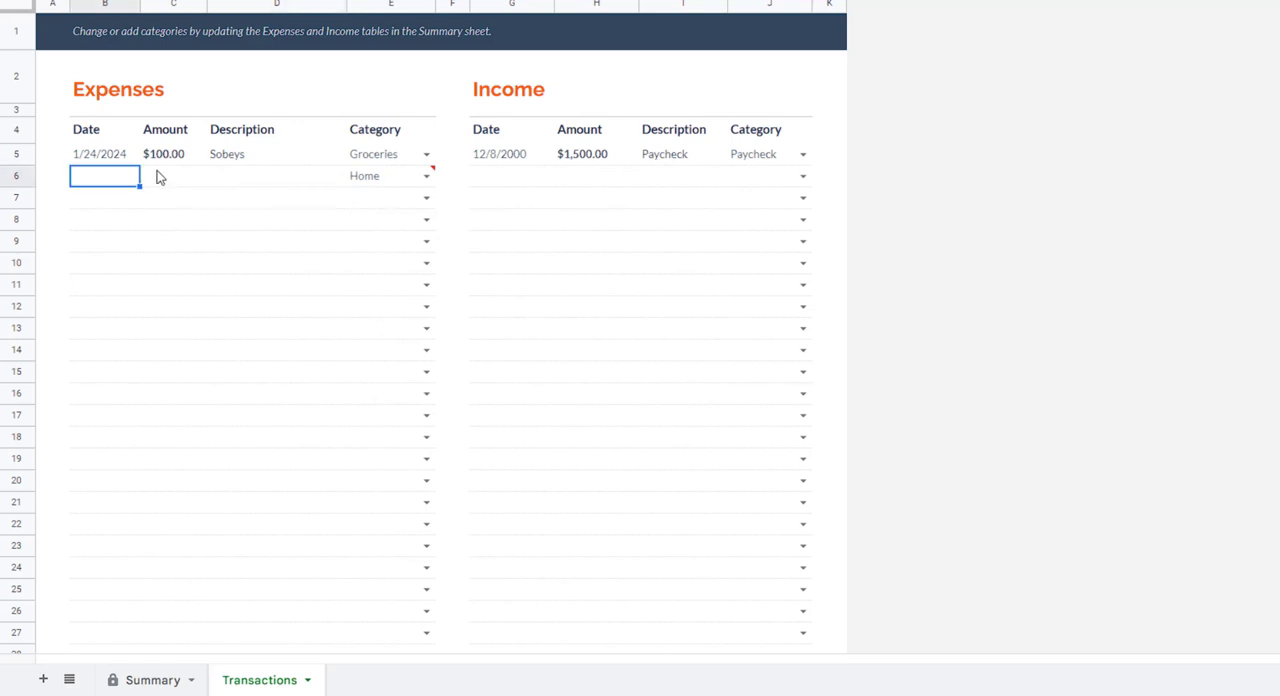
{"action": "double_click", "coordinate": [104, 180]}
{"action": "type", "text": "1/24/202"}
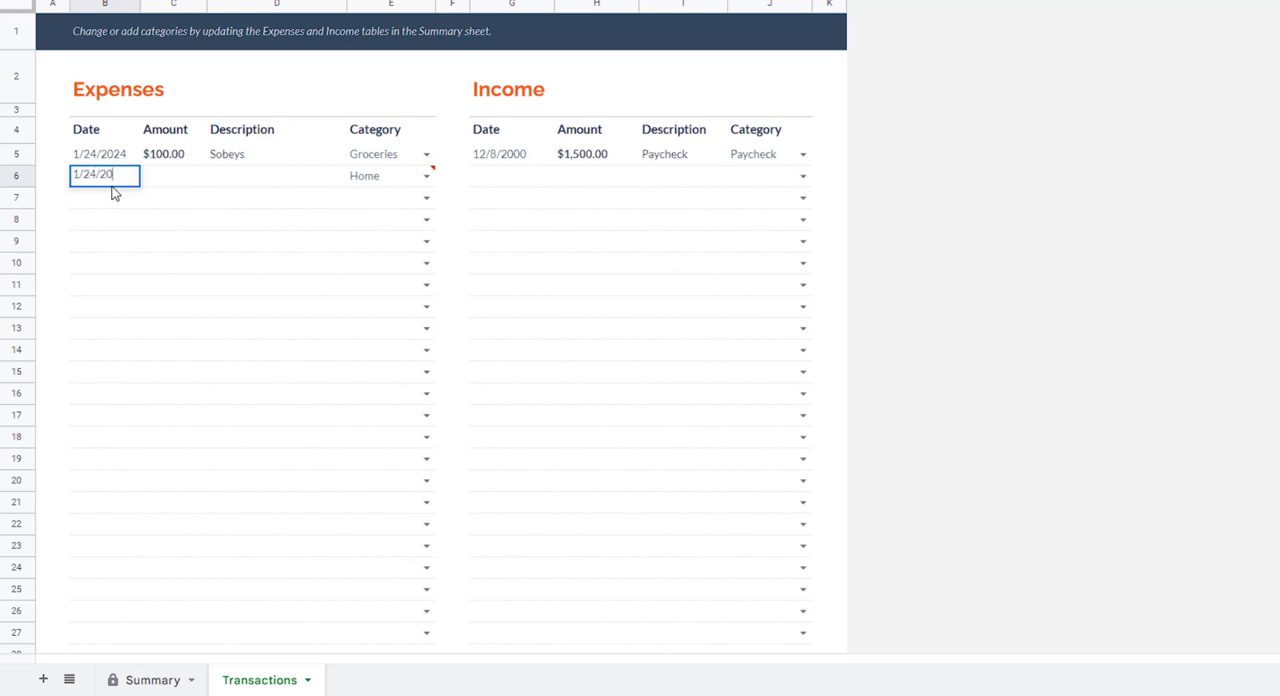
{"action": "type", "text": "4"}
{"action": "double_click", "coordinate": [128, 153]}
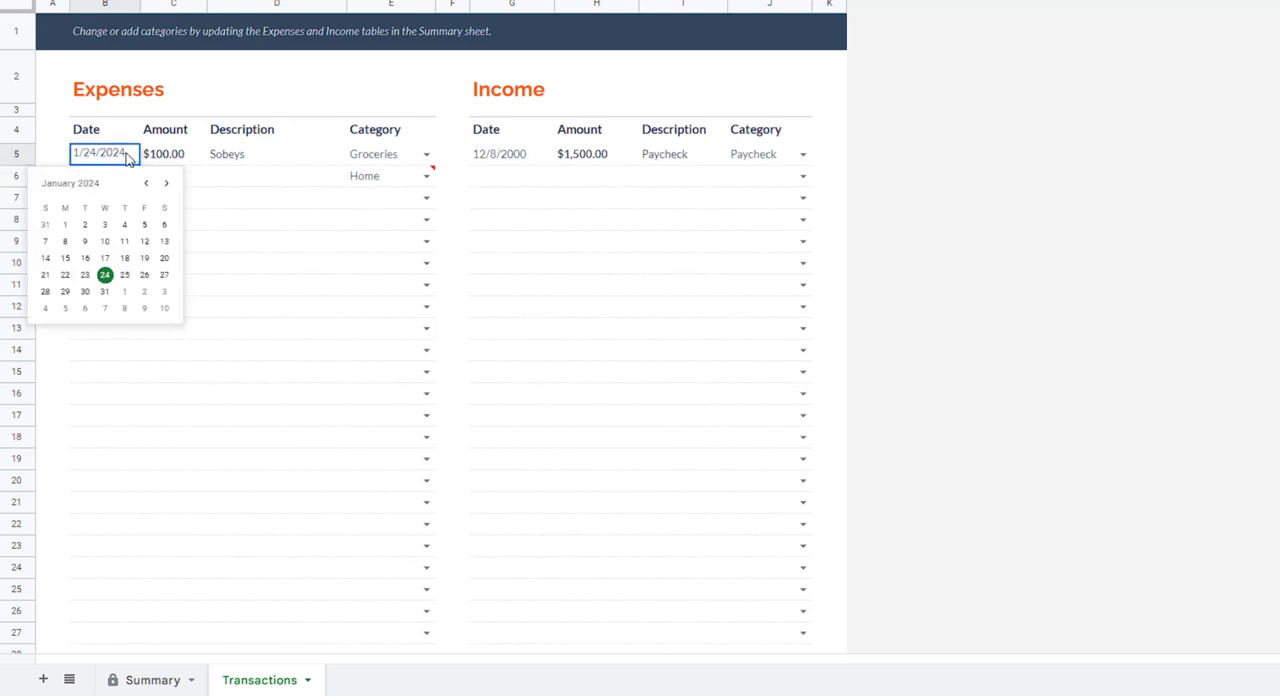
{"action": "type", "text": "3"}
{"action": "key", "text": "Return"}
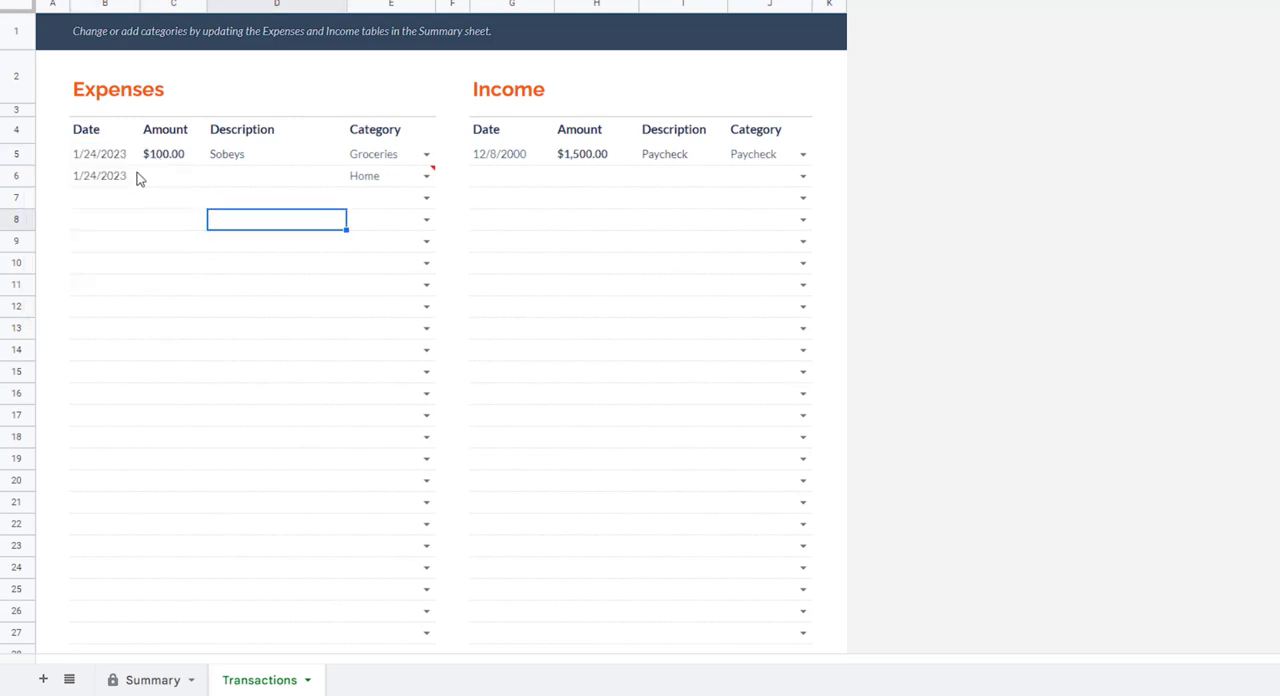
Give the second expense amount $60.00, description Costco and category Gas (car)
{"action": "left_click", "coordinate": [115, 176]}
{"action": "left_click", "coordinate": [172, 178]}
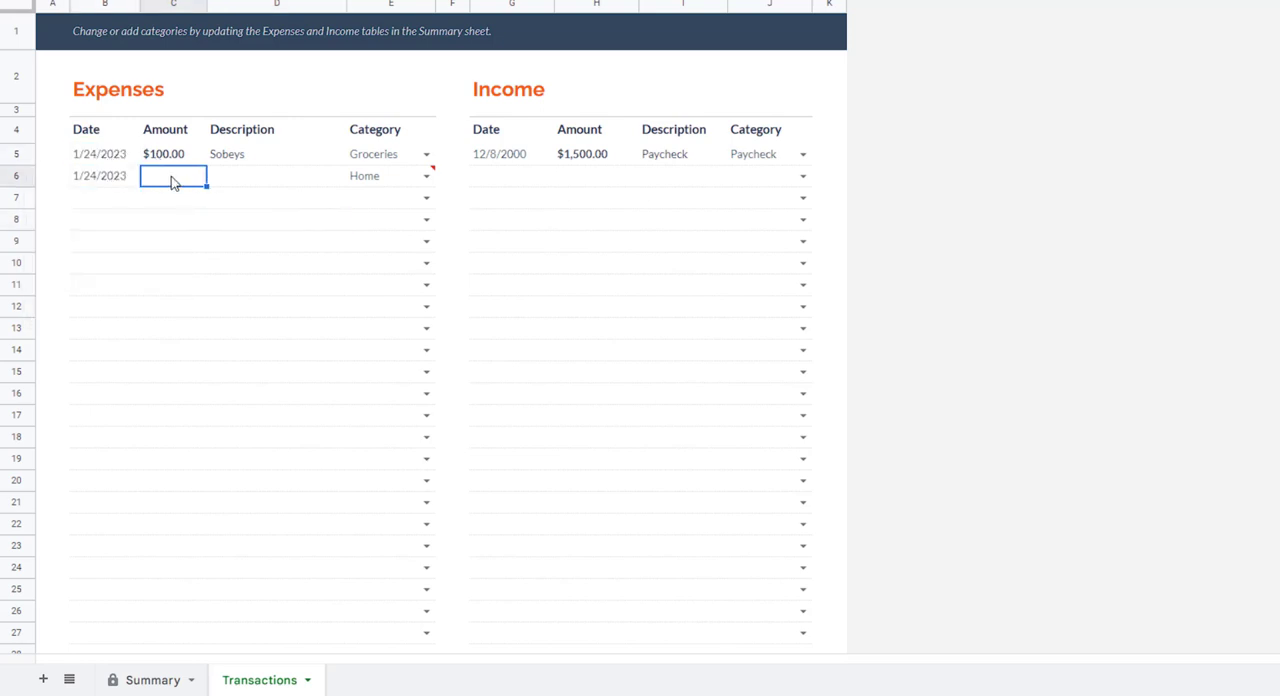
{"action": "double_click", "coordinate": [170, 180]}
{"action": "key", "text": "Tab"}
{"action": "type", "text": "Costco"}
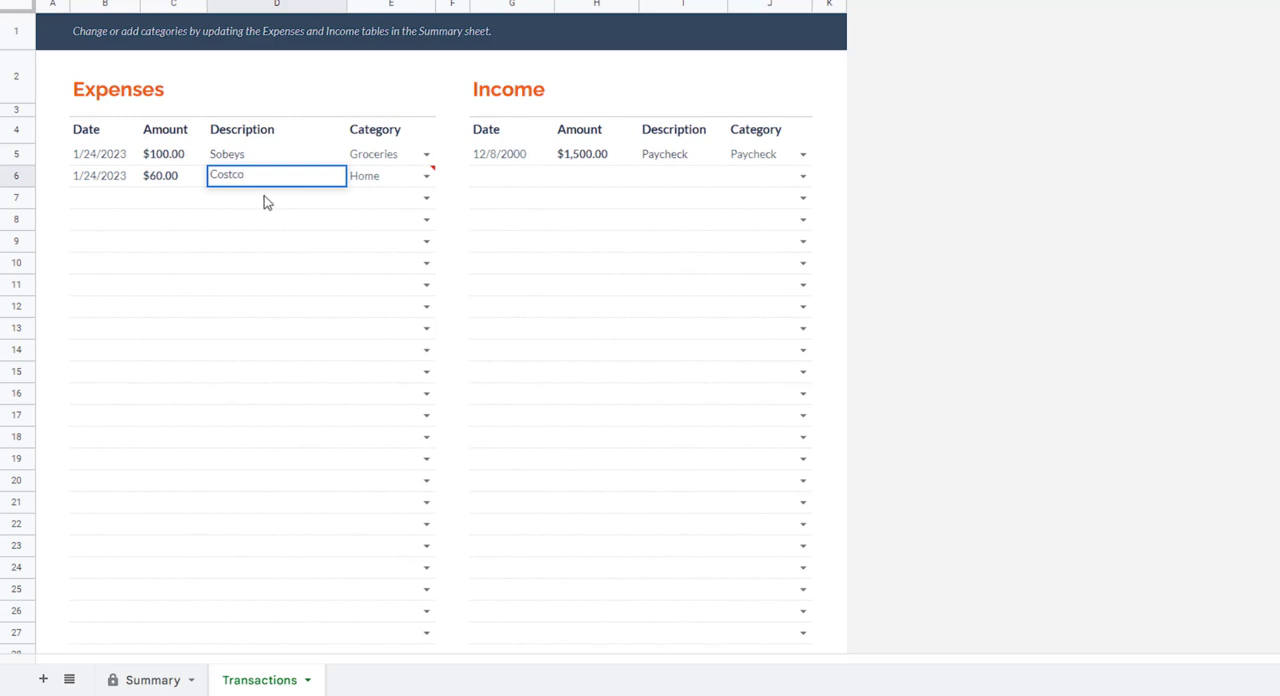
{"action": "key", "text": "Return"}
{"action": "left_click", "coordinate": [240, 176]}
{"action": "double_click", "coordinate": [420, 178]}
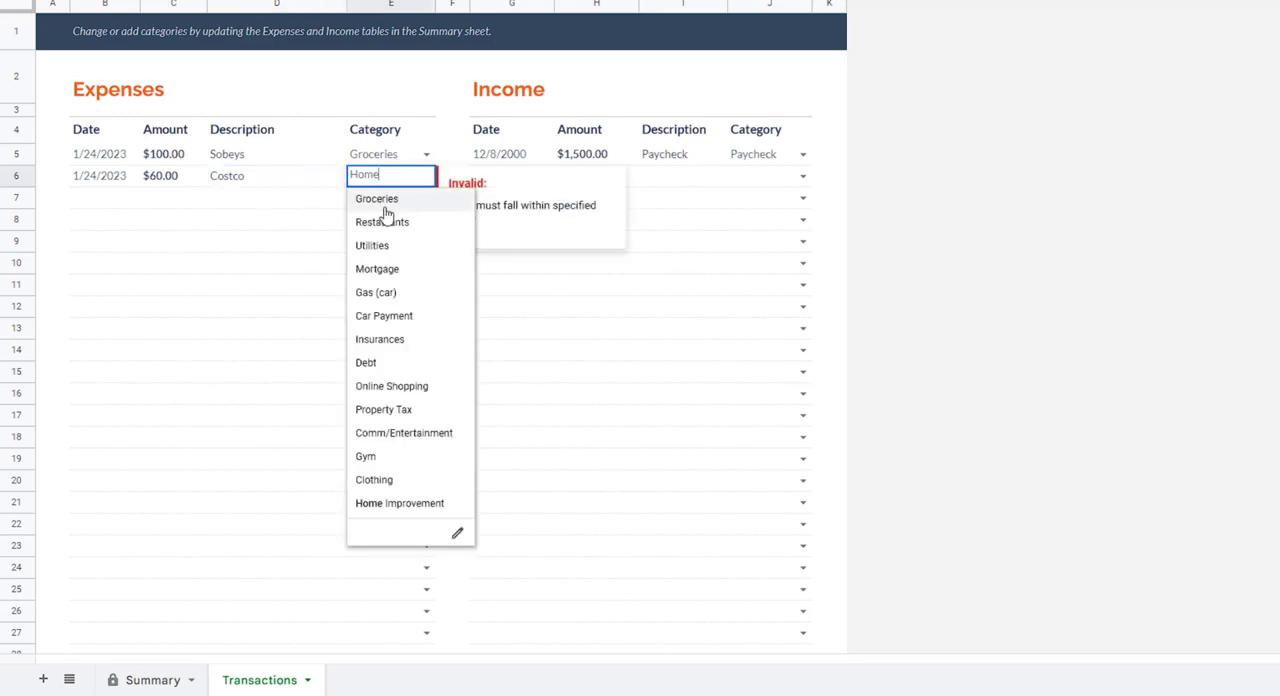
{"action": "left_click", "coordinate": [376, 292]}
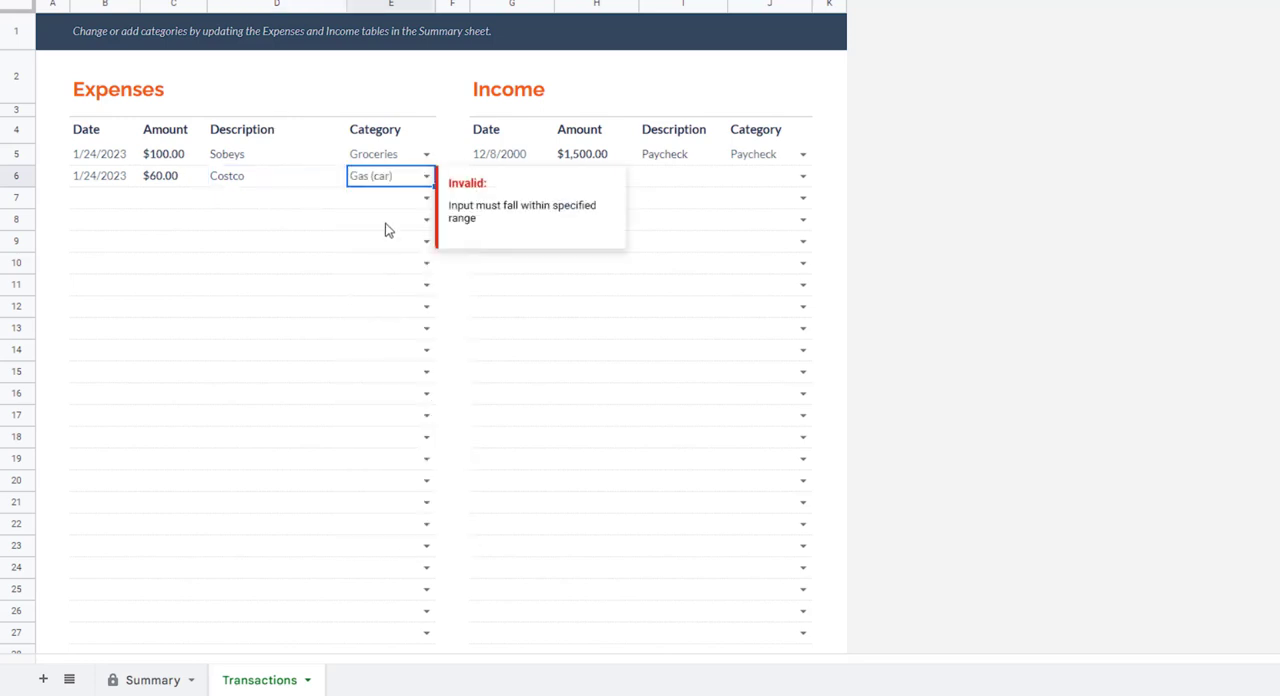
{"action": "left_click", "coordinate": [108, 198]}
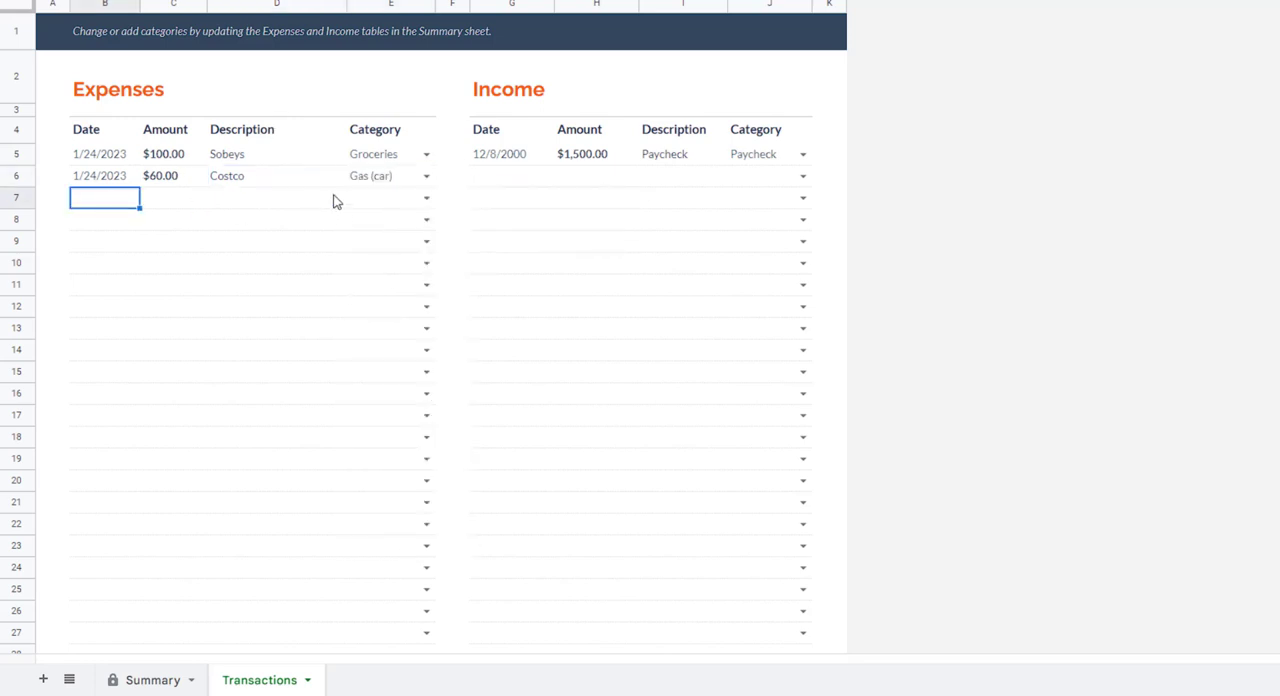
Fill row 7 with 1/24/2023, $800.00, description Mortgage and category Mortgage
{"action": "double_click", "coordinate": [104, 198]}
{"action": "key", "text": "Tab"}
{"action": "left_click", "coordinate": [100, 197]}
{"action": "double_click", "coordinate": [130, 197]}
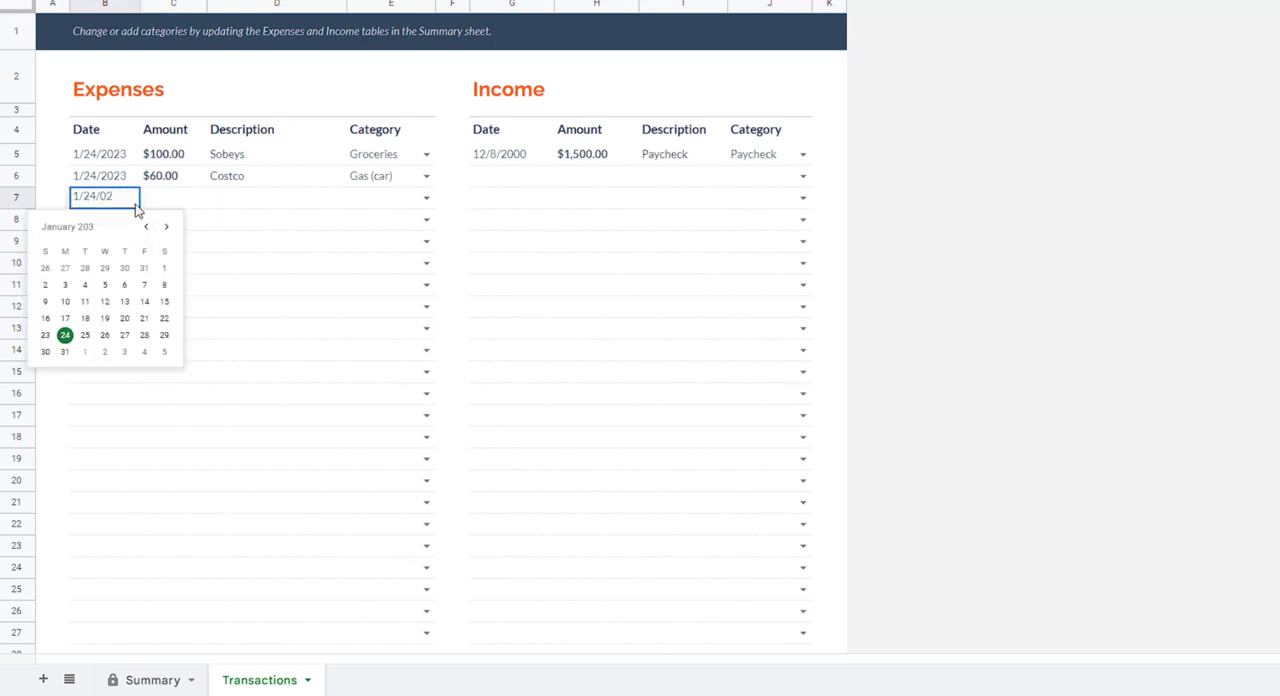
{"action": "key", "text": "Tab"}
{"action": "type", "text": "800"}
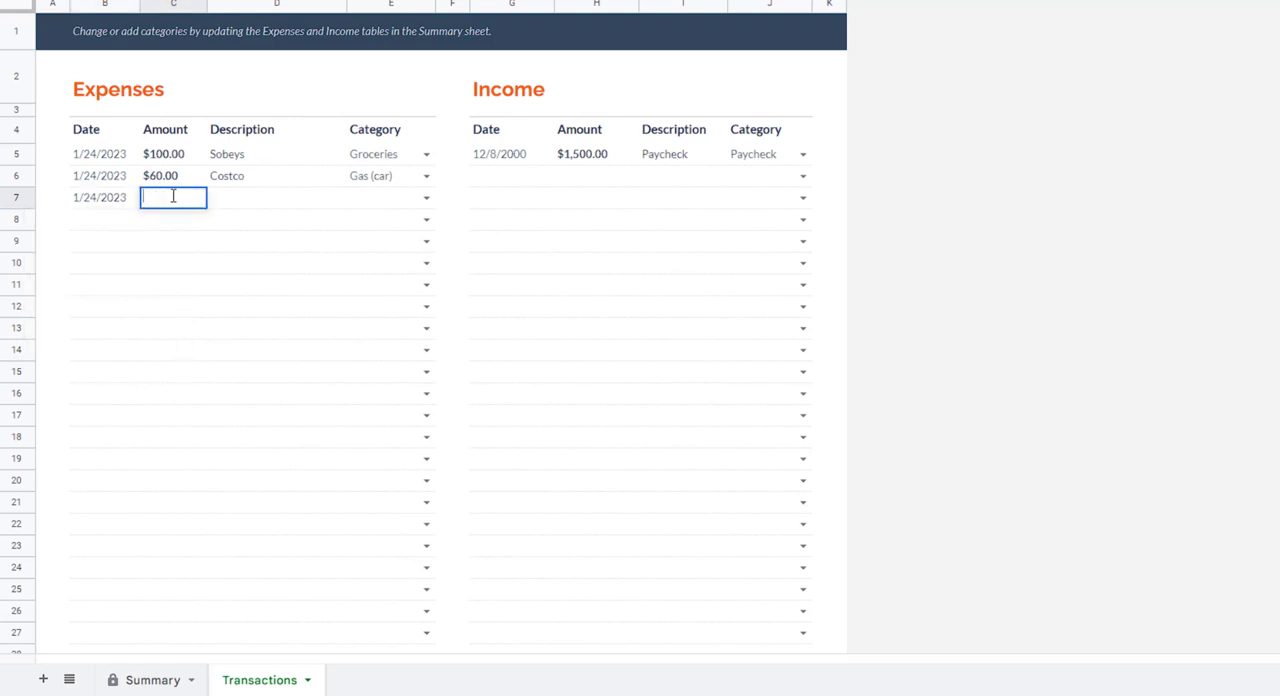
{"action": "double_click", "coordinate": [237, 200]}
{"action": "type", "text": "Mortgage"}
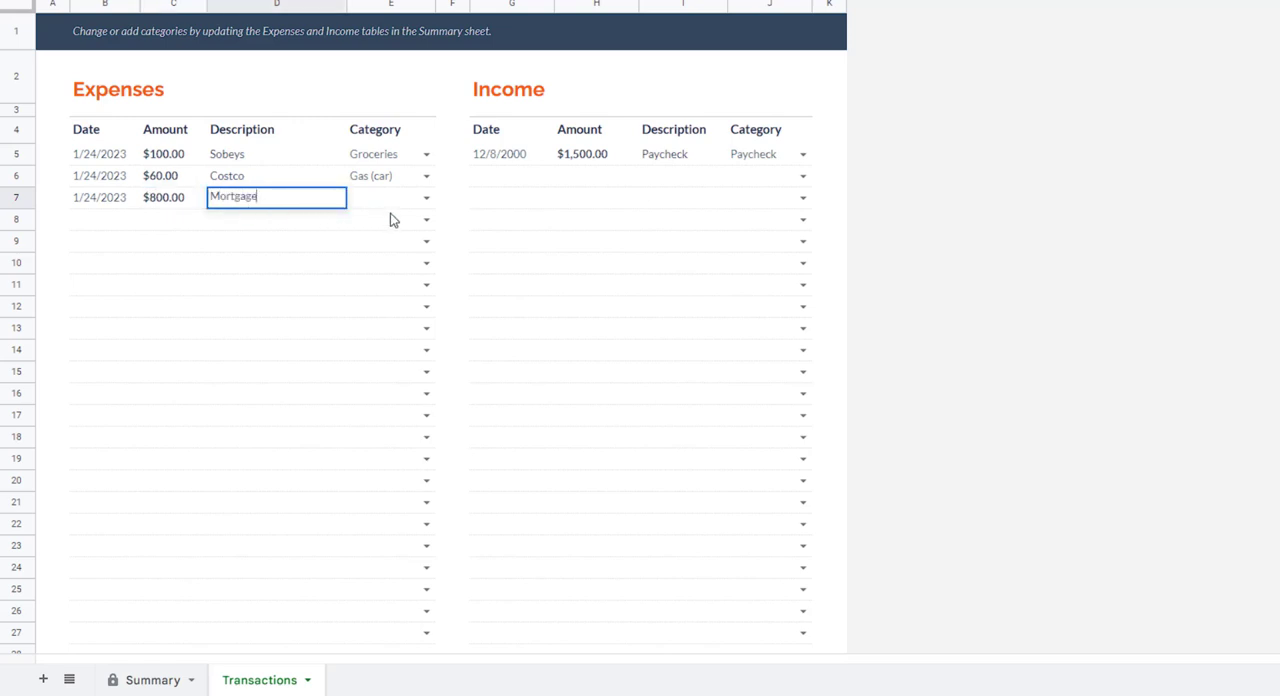
{"action": "key", "text": "Tab"}
{"action": "left_click", "coordinate": [426, 198]}
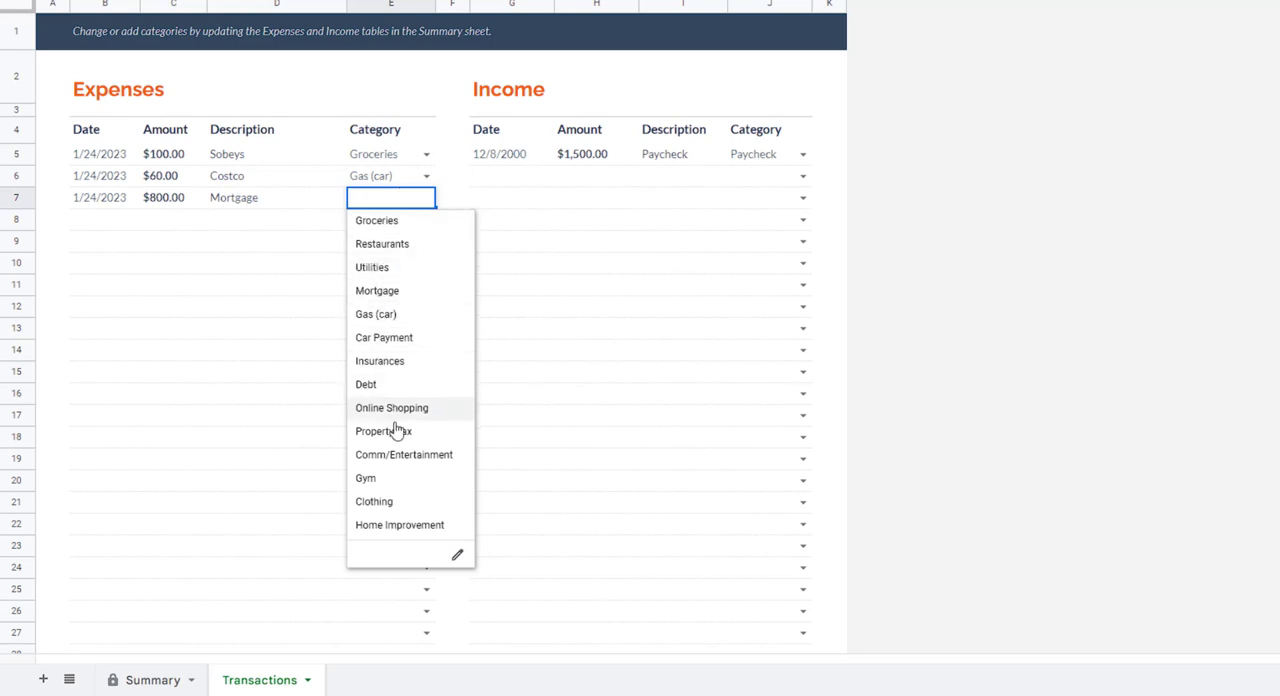
{"action": "left_click", "coordinate": [388, 290]}
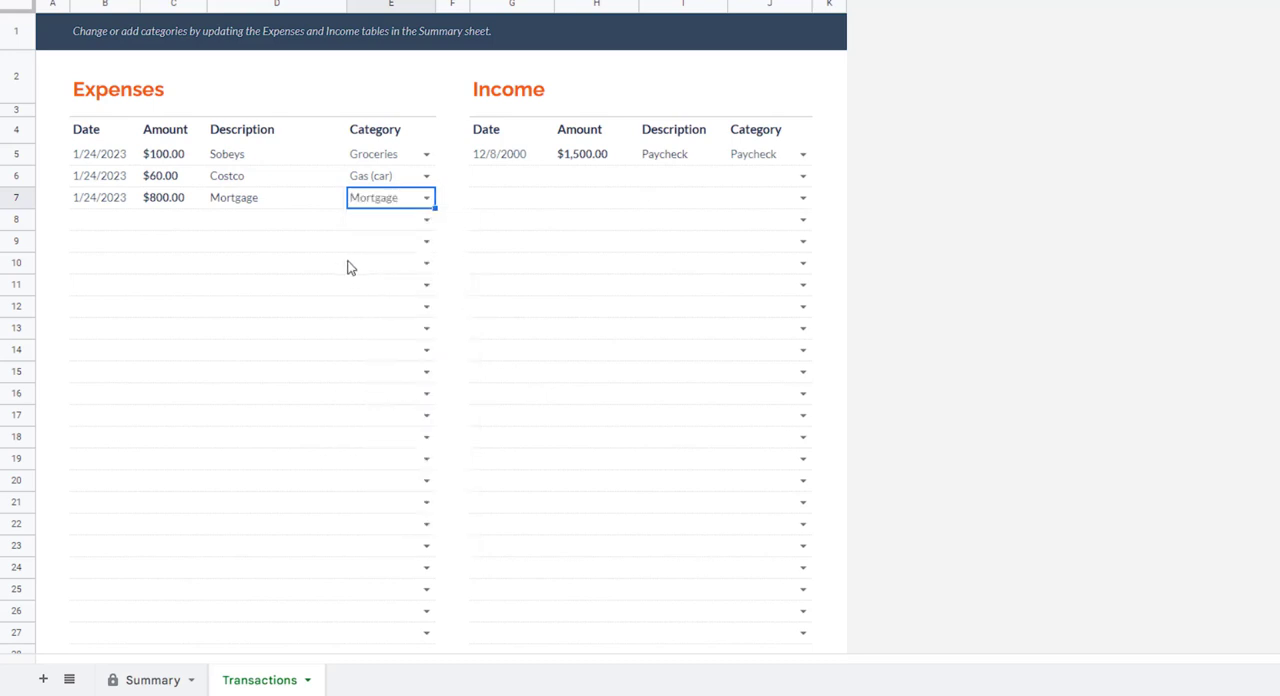
{"action": "left_click", "coordinate": [150, 235]}
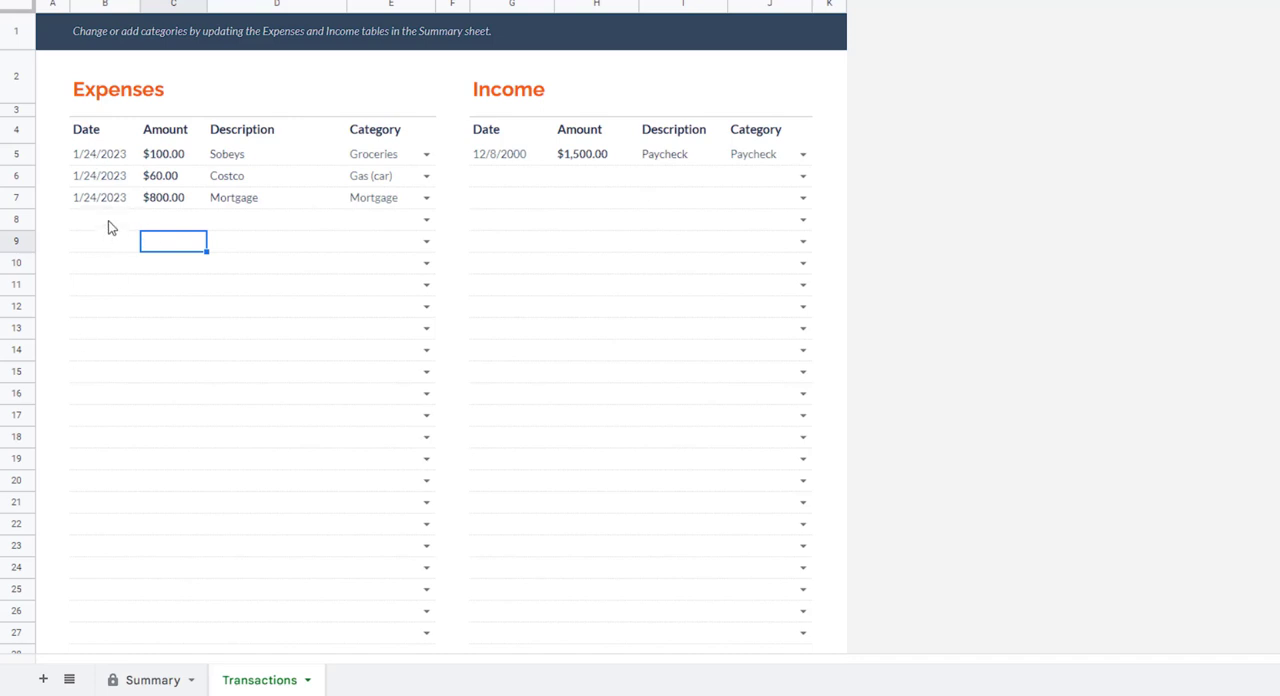
{"action": "left_click", "coordinate": [100, 220]}
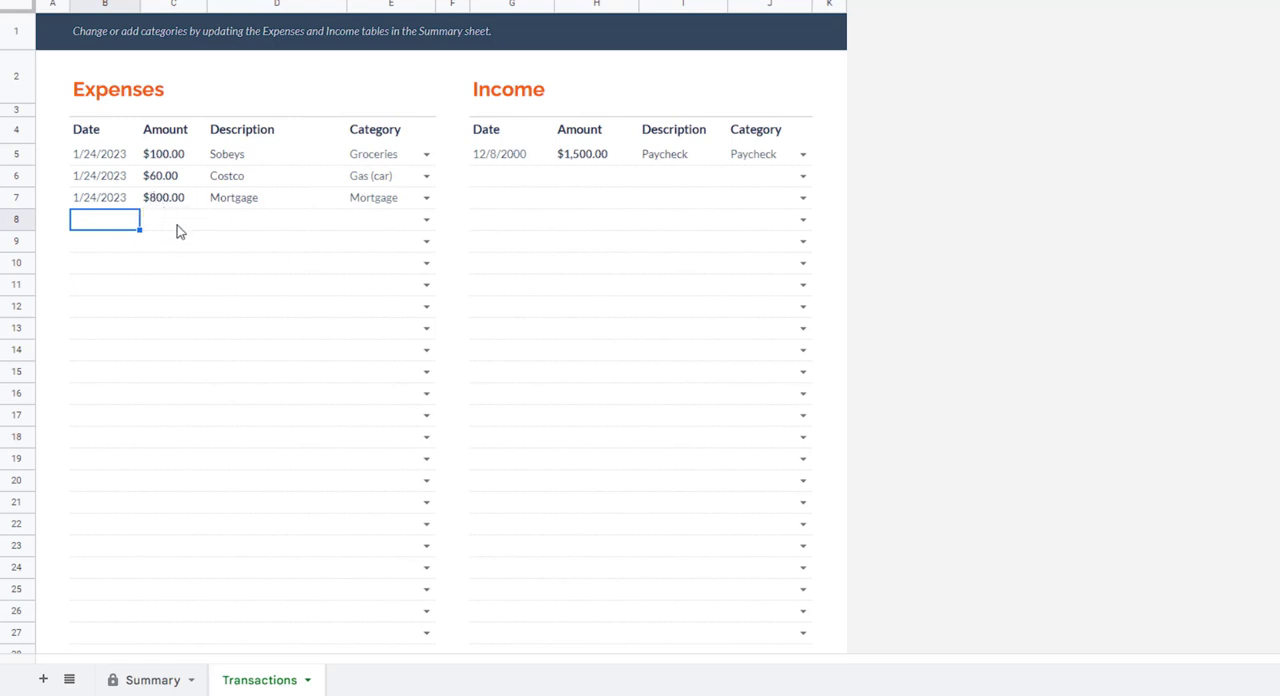
{"action": "left_click", "coordinate": [282, 200]}
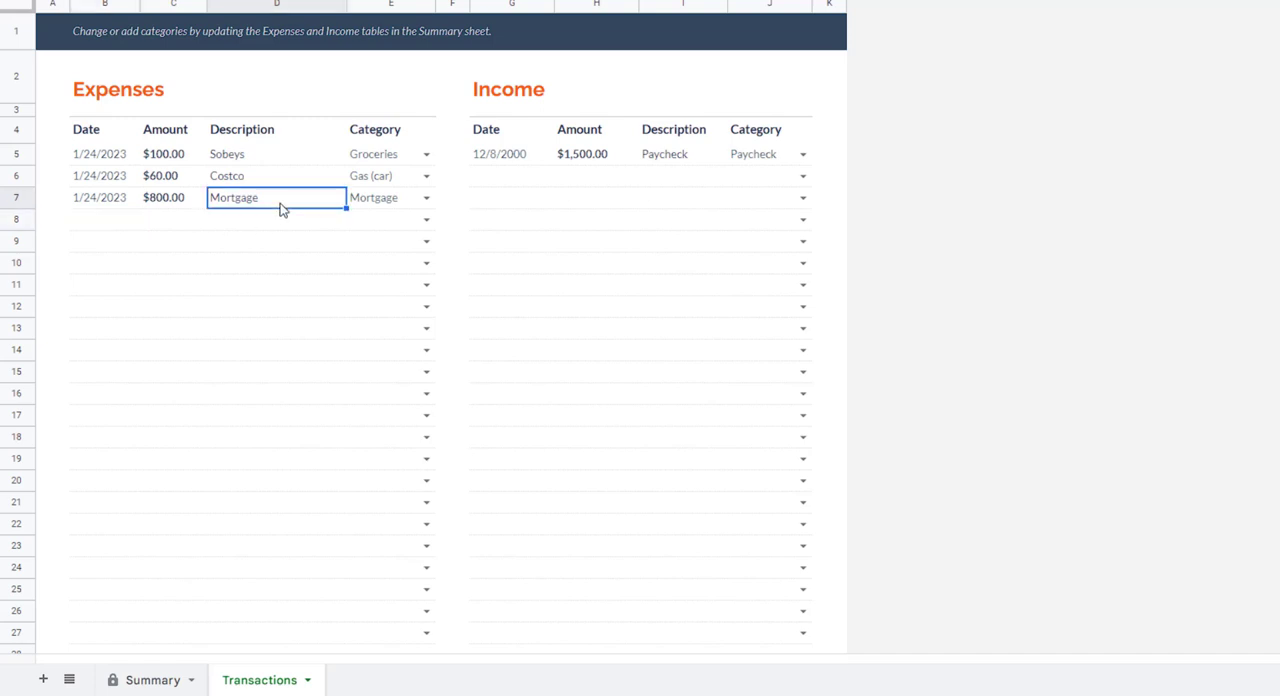
{"action": "left_click", "coordinate": [480, 183]}
Set the Paycheck income to 1/18/2023 and $2,000.00, keeping the Paycheck category, and begin the next income date
{"action": "left_click", "coordinate": [525, 157]}
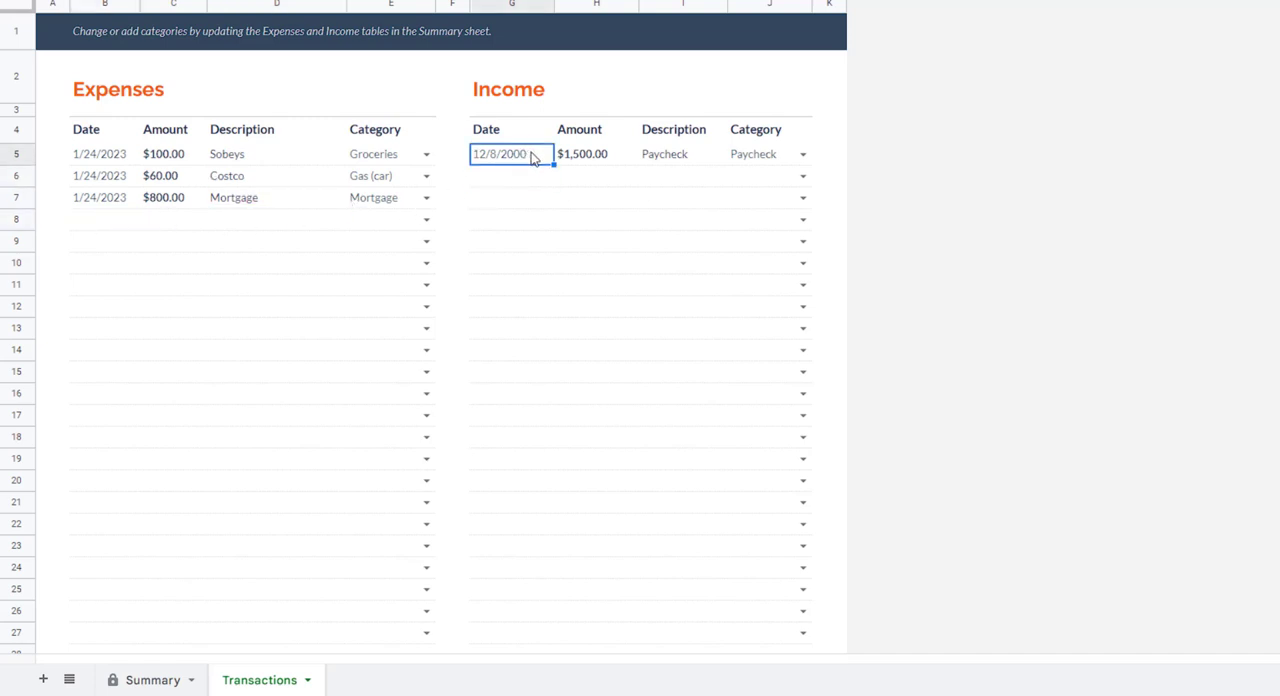
{"action": "double_click", "coordinate": [525, 156]}
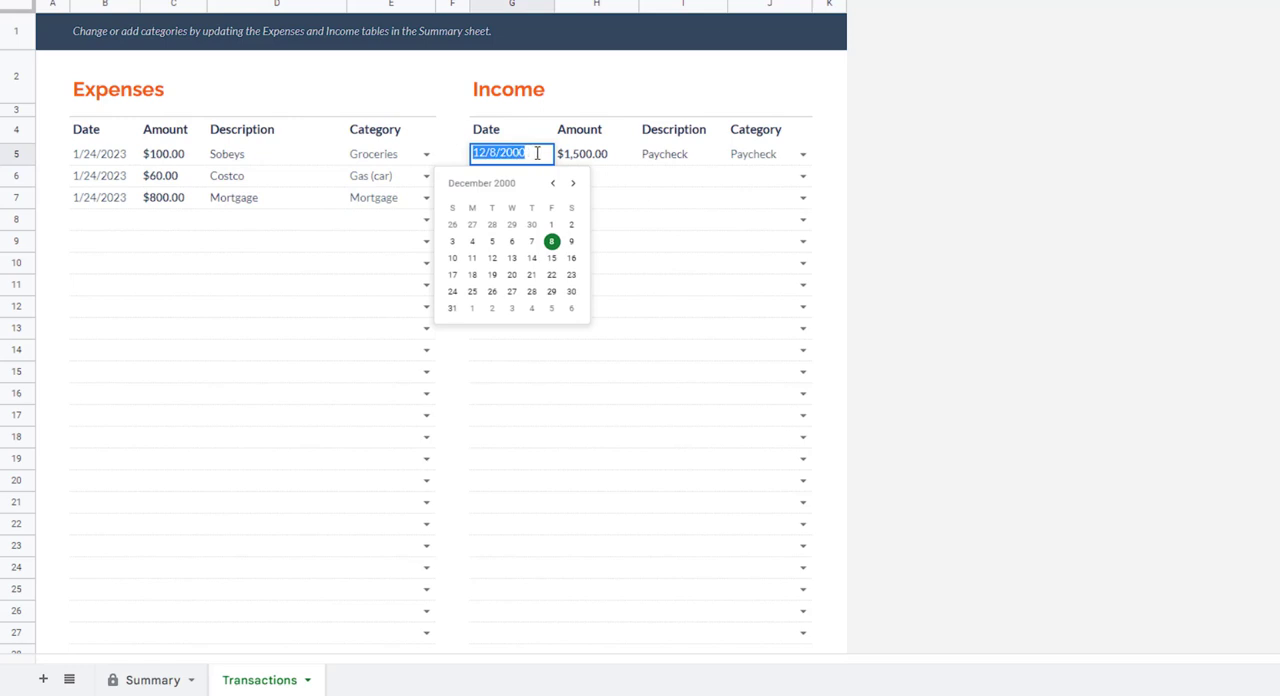
{"action": "type", "text": "1"}
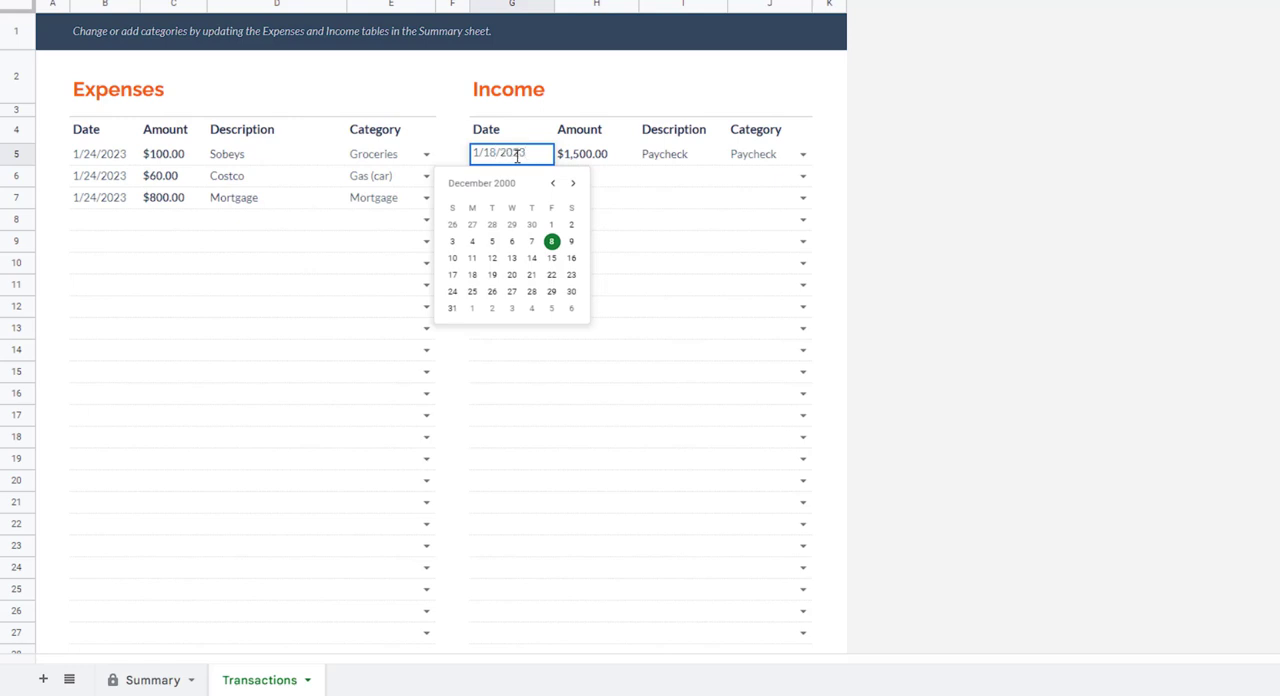
{"action": "double_click", "coordinate": [596, 154]}
{"action": "left_click_drag", "start_coordinate": [610, 154], "coordinate": [550, 158]}
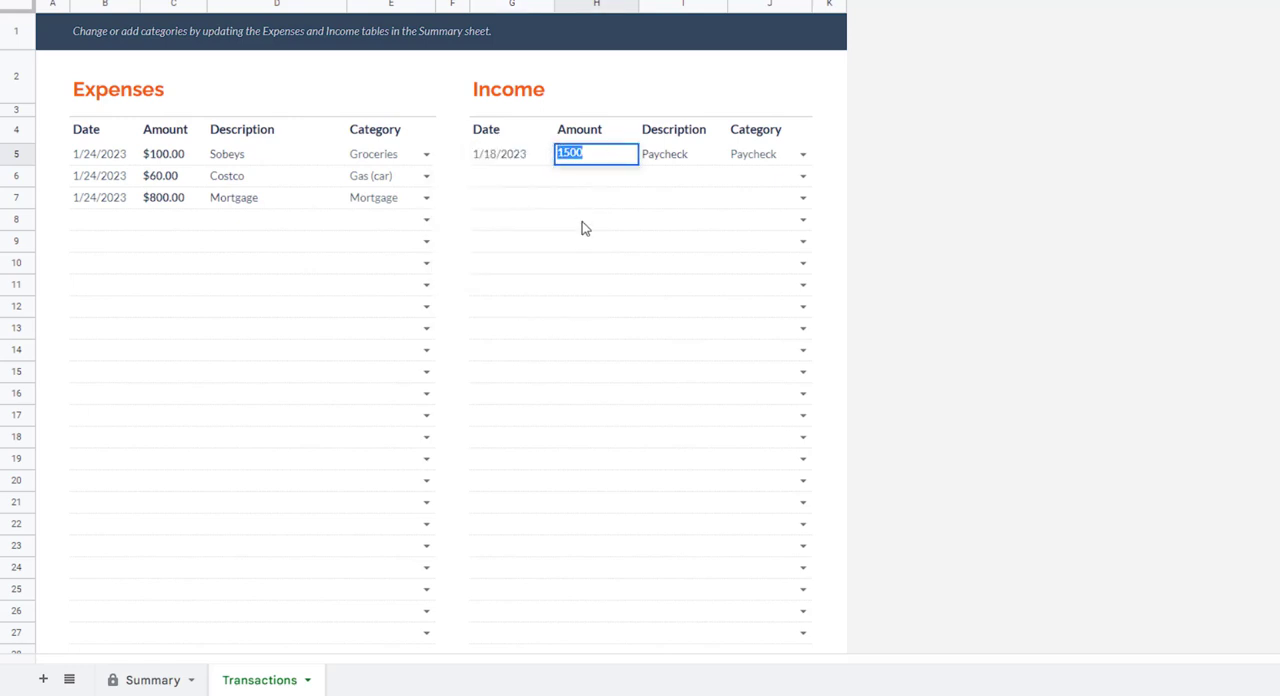
{"action": "type", "text": "20"}
{"action": "left_click", "coordinate": [683, 197]}
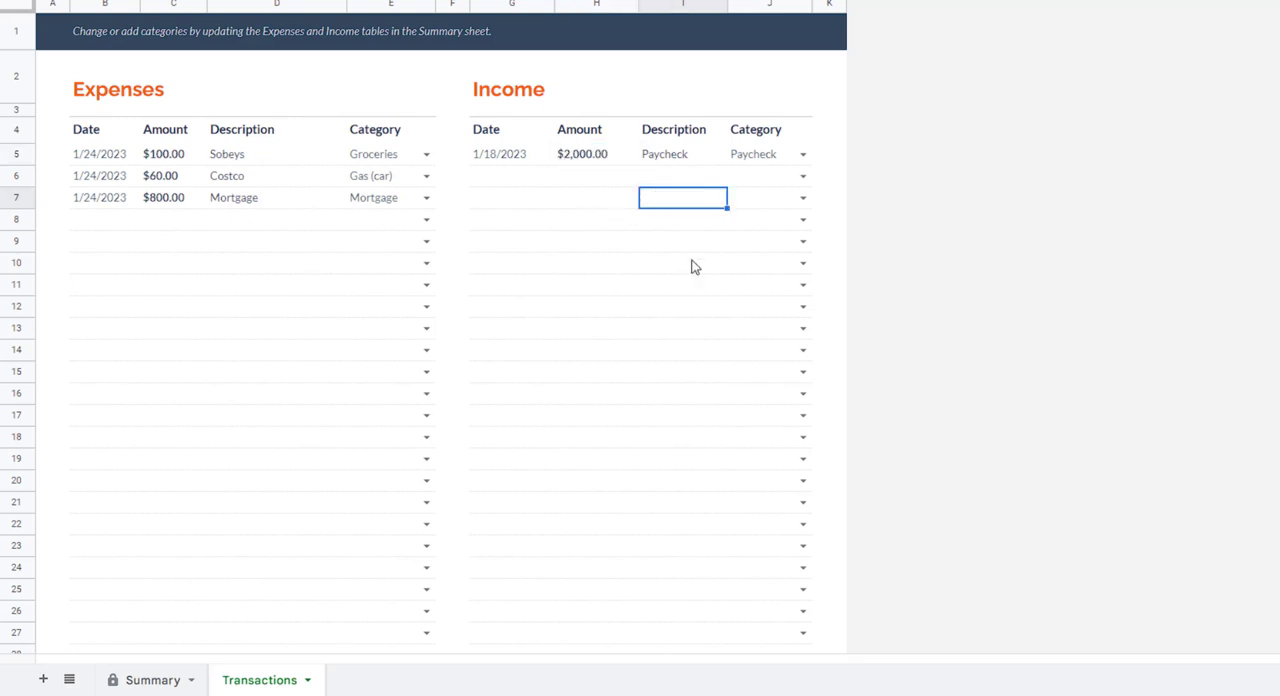
{"action": "double_click", "coordinate": [695, 153]}
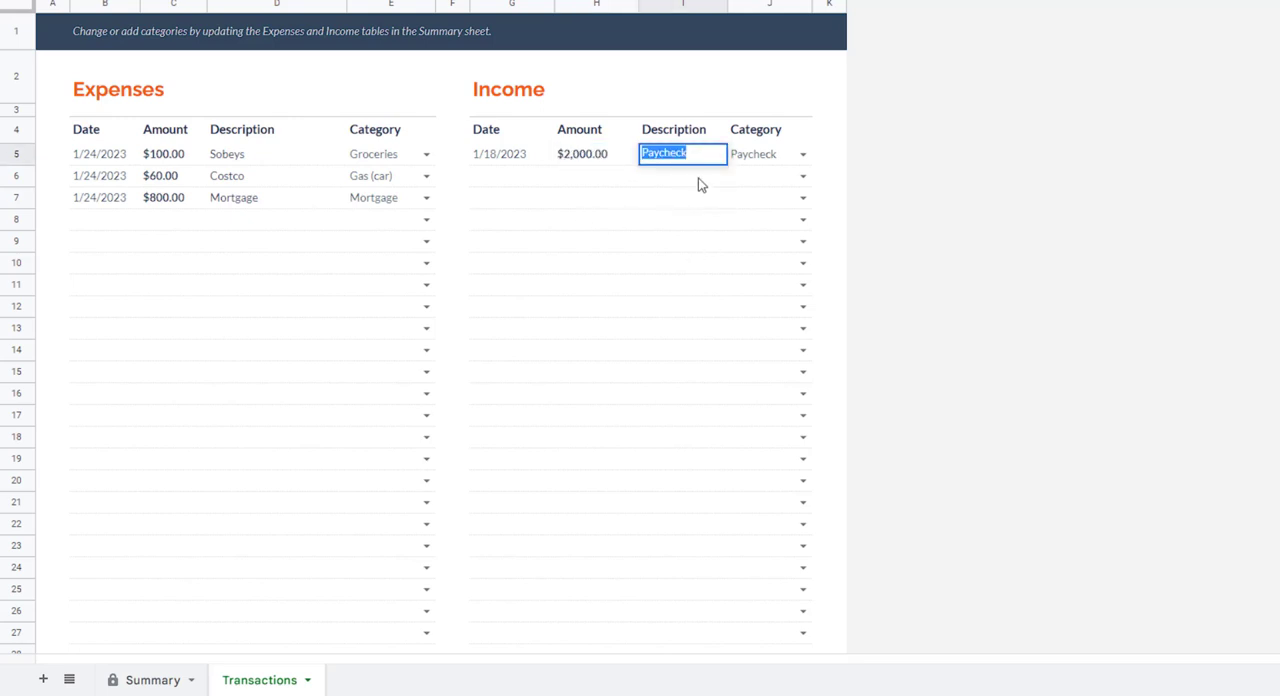
{"action": "left_click", "coordinate": [770, 154]}
{"action": "left_click", "coordinate": [803, 154]}
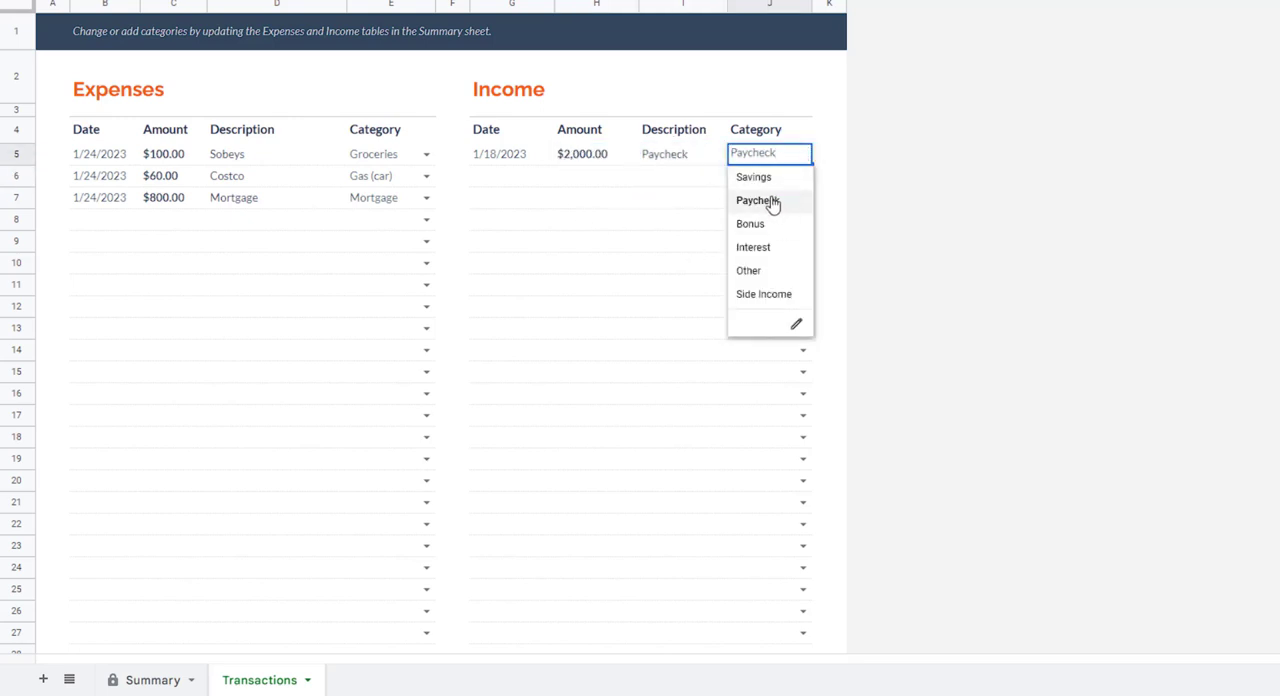
{"action": "left_click", "coordinate": [758, 200]}
{"action": "left_click", "coordinate": [512, 176]}
{"action": "left_click", "coordinate": [490, 177]}
{"action": "type", "text": "1/24/2023"}
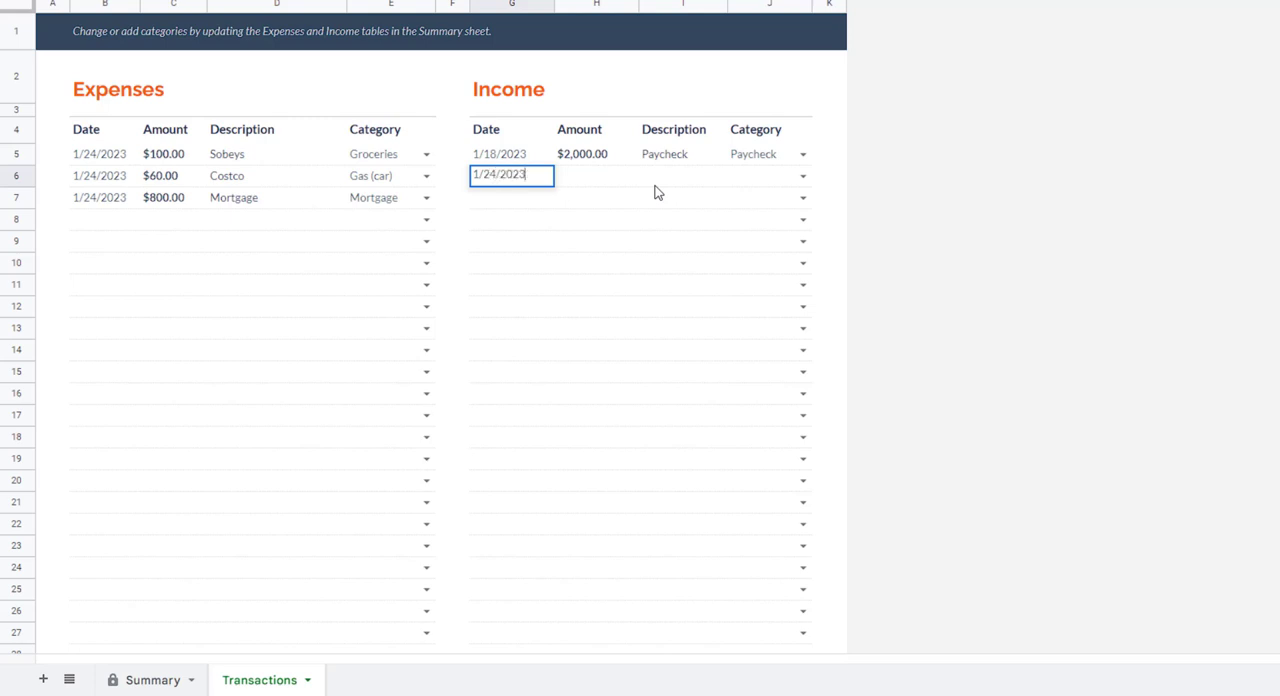
Log the 1/24/2023 $12.00 EQB Interest income and view the updated Summary totals
{"action": "key", "text": "Tab"}
{"action": "type", "text": "12"}
{"action": "key", "text": "Tab"}
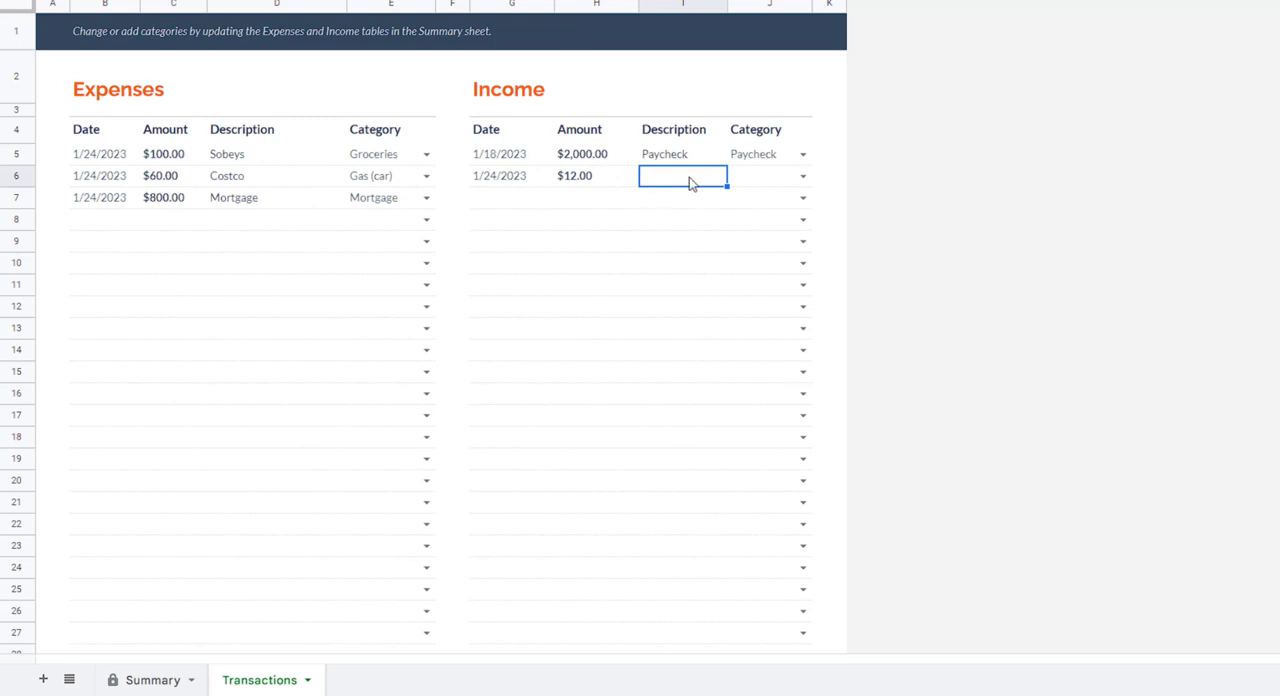
{"action": "type", "text": "EQB"}
{"action": "left_click", "coordinate": [775, 178]}
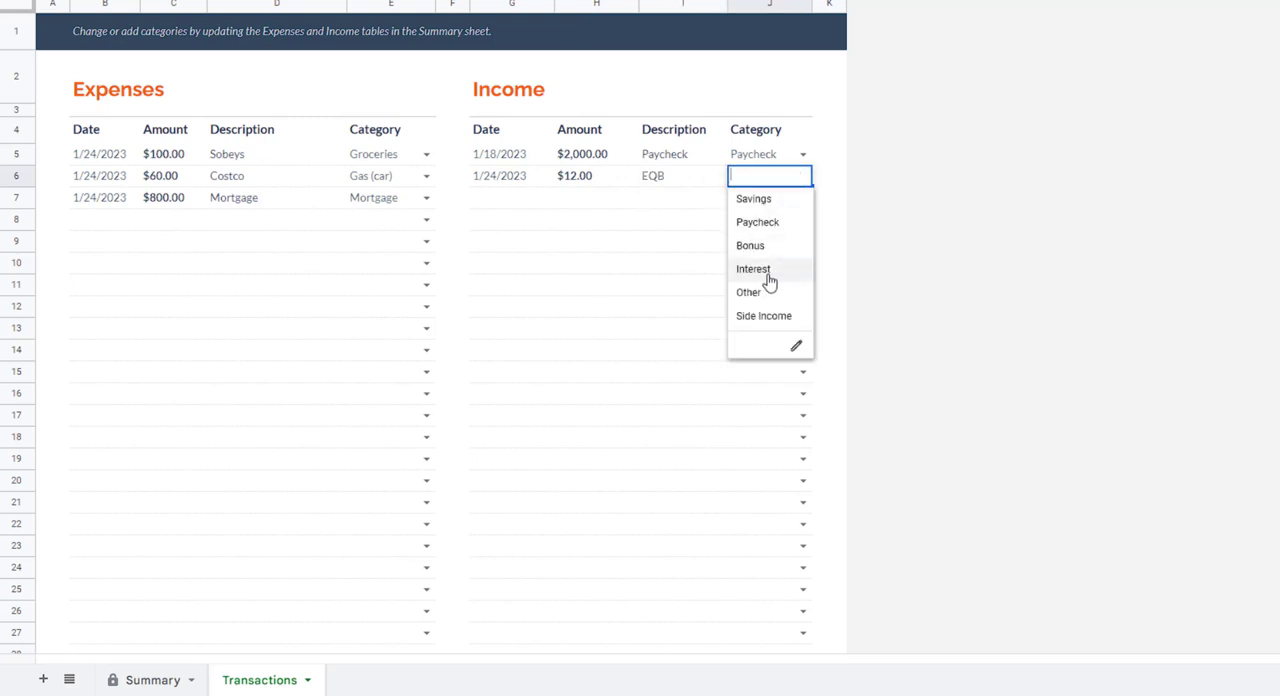
{"action": "left_click", "coordinate": [753, 268]}
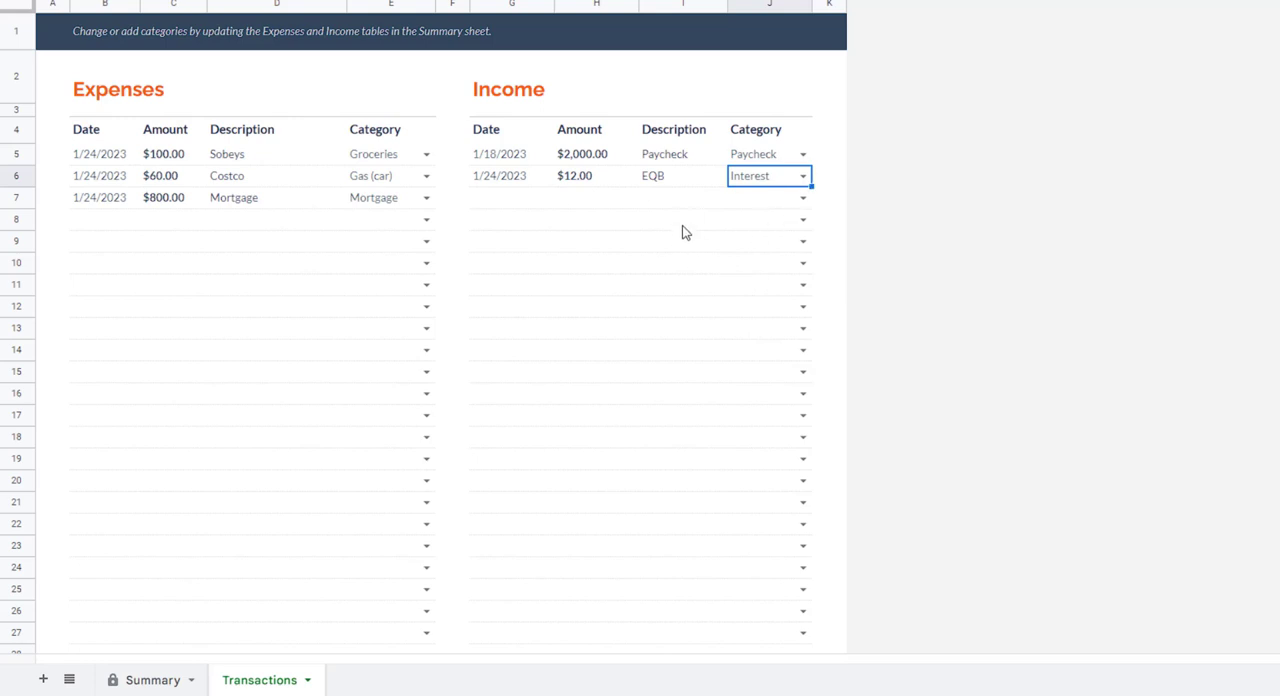
{"action": "left_click", "coordinate": [686, 222]}
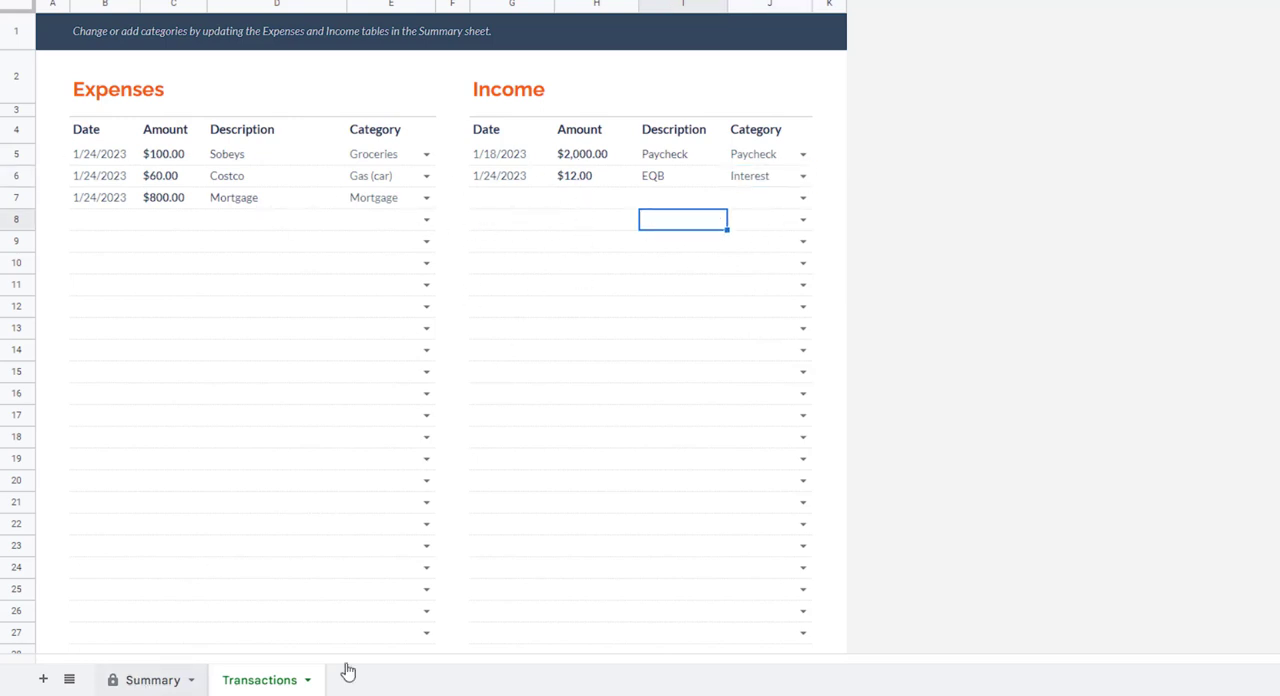
{"action": "left_click", "coordinate": [145, 680]}
{"action": "left_click", "coordinate": [641, 548]}
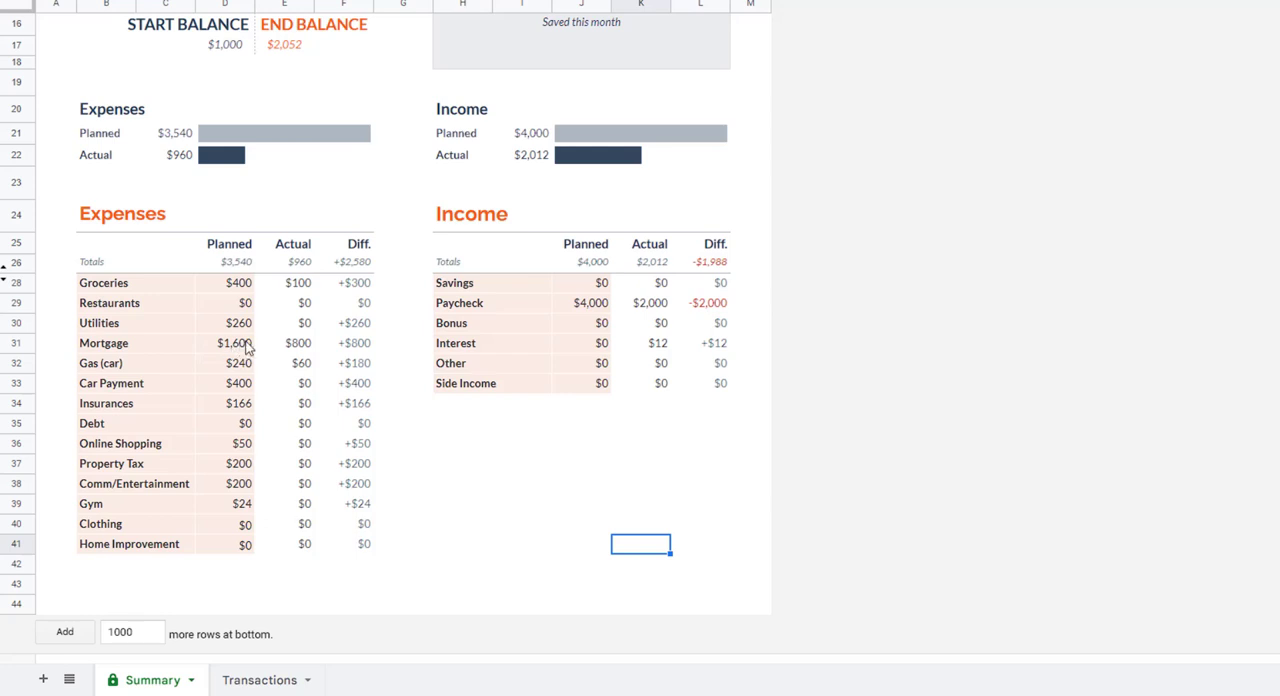
{"action": "left_click", "coordinate": [240, 348]}
{"action": "left_click", "coordinate": [296, 348]}
{"action": "left_click", "coordinate": [356, 346]}
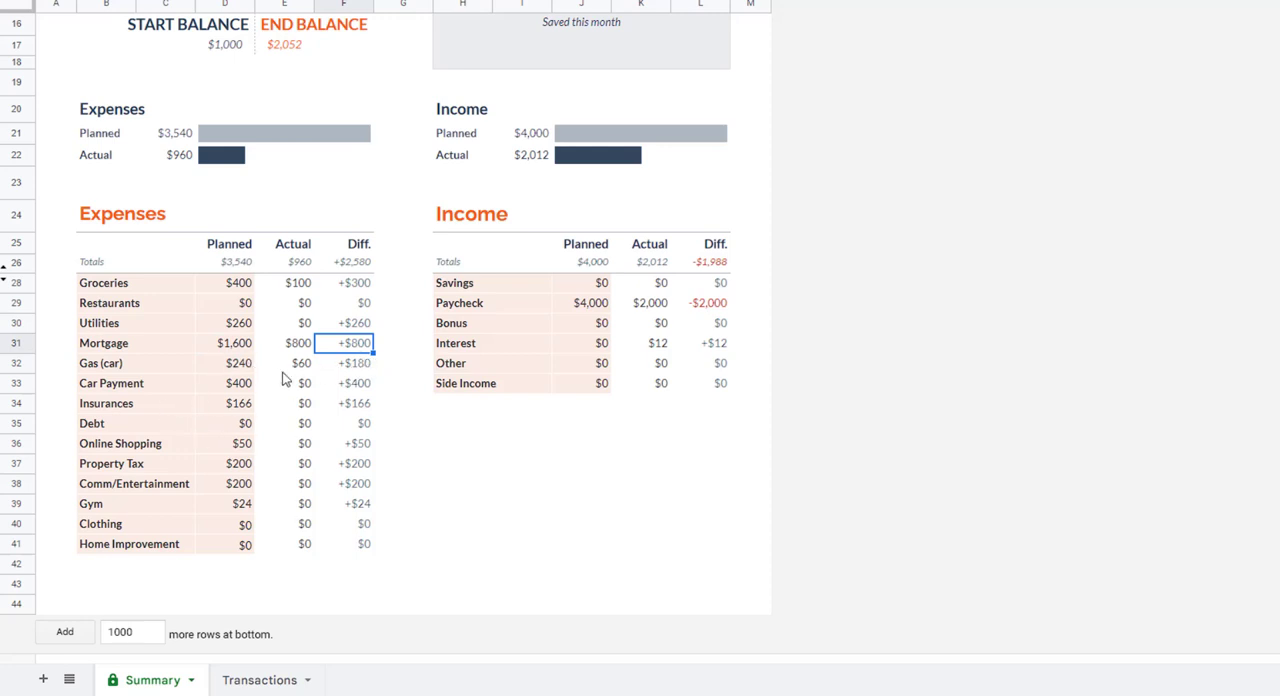
{"action": "left_click", "coordinate": [600, 323]}
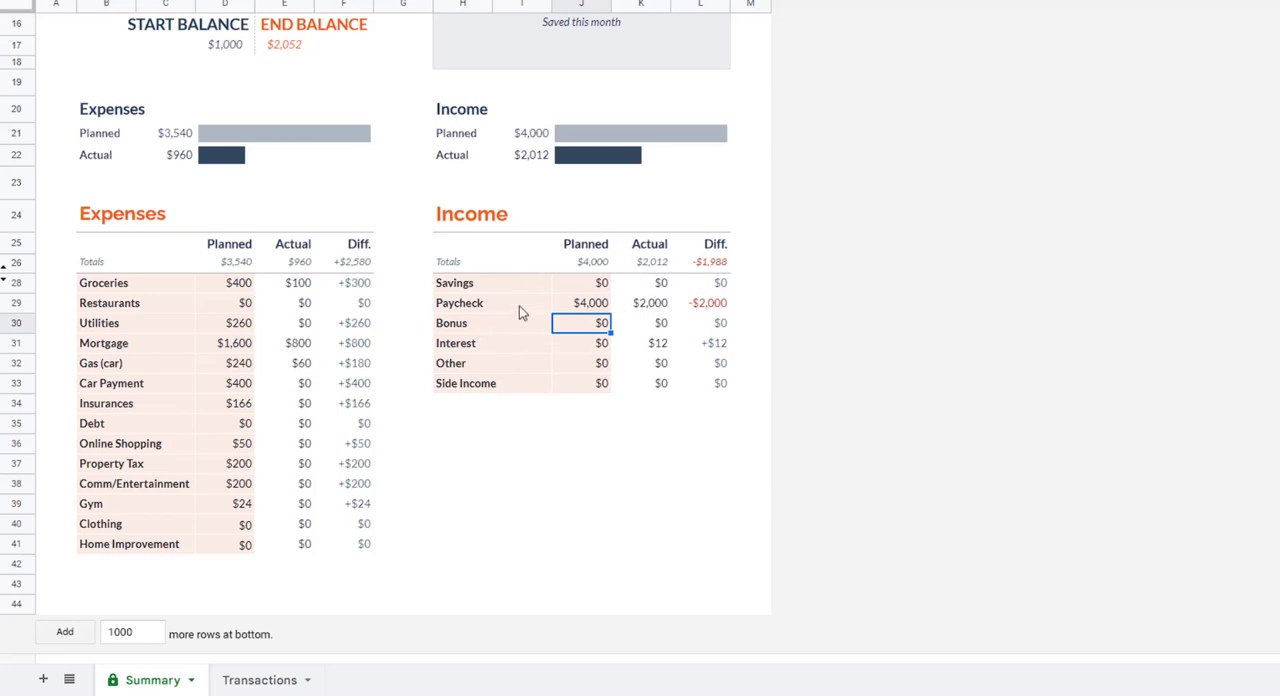
{"action": "left_click", "coordinate": [500, 303]}
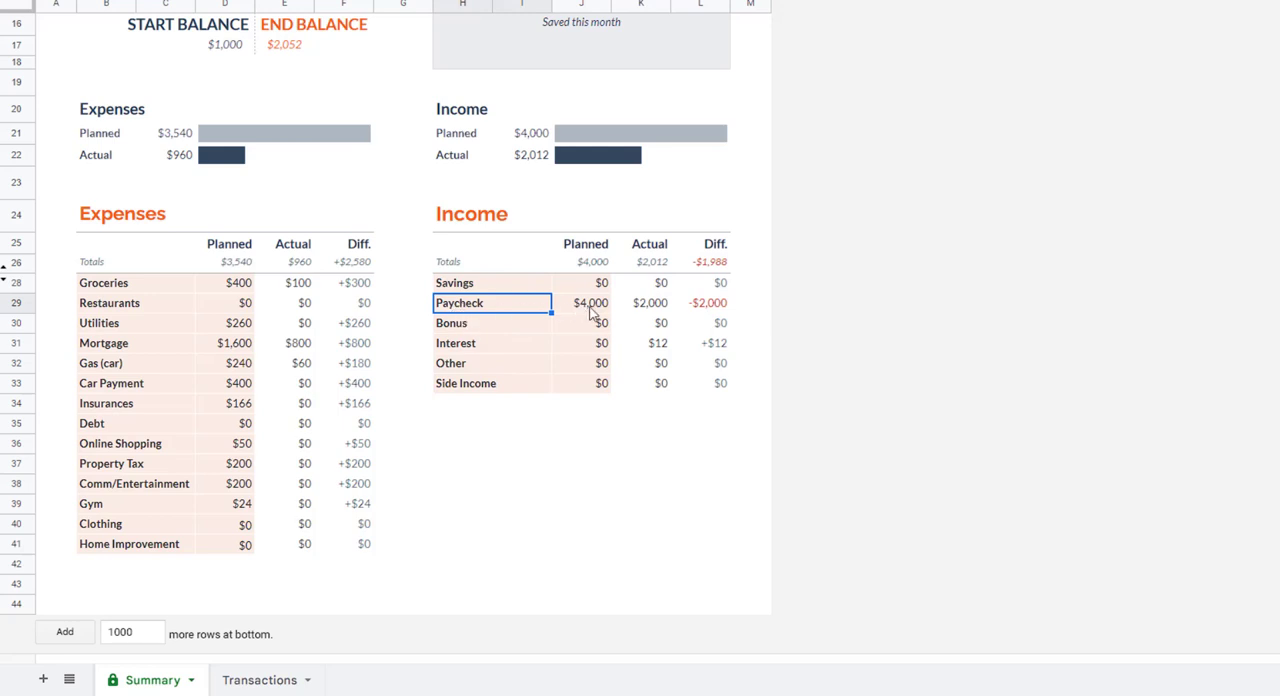
{"action": "left_click", "coordinate": [650, 303]}
{"action": "left_click", "coordinate": [715, 305]}
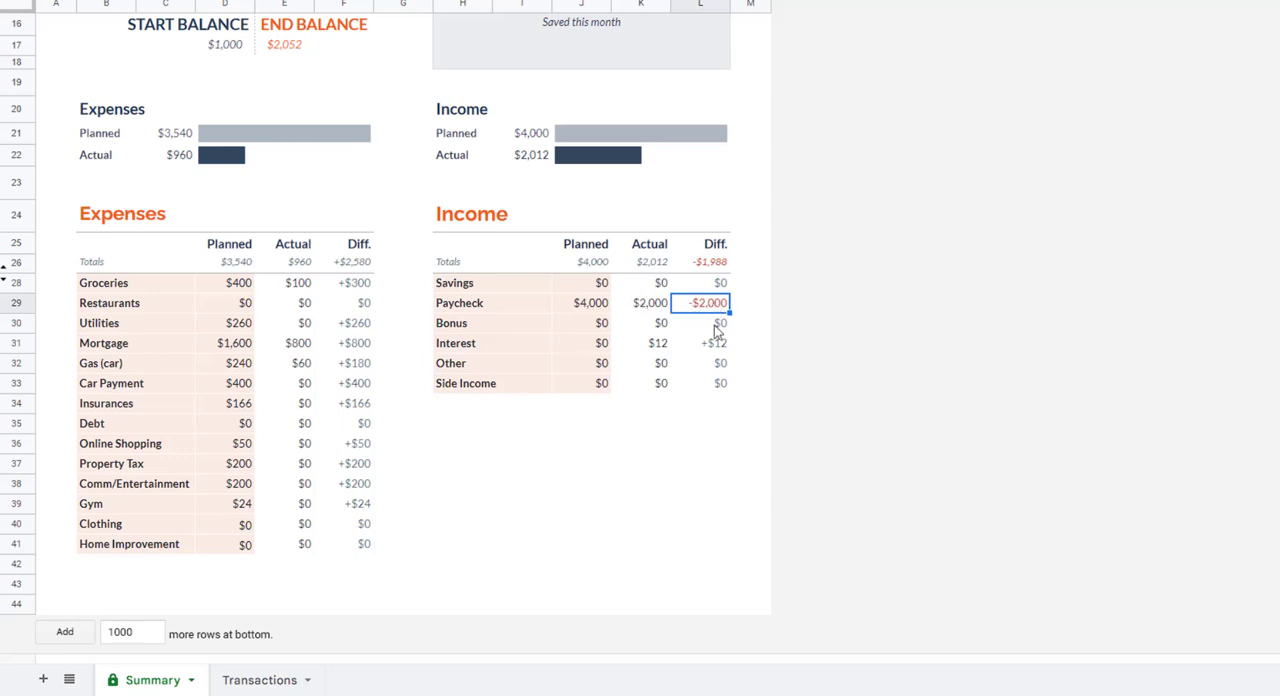
{"action": "left_click", "coordinate": [586, 344]}
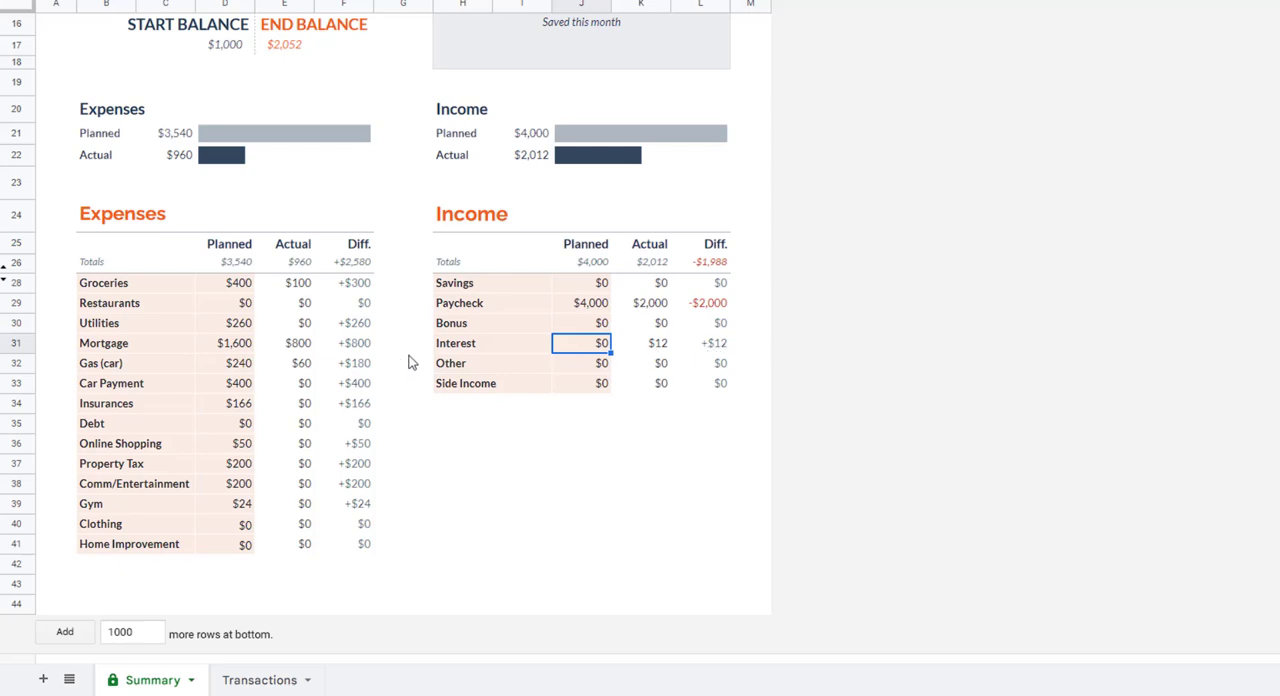
{"action": "scroll", "coordinate": [445, 365], "scroll_direction": "up", "scroll_amount": 5}
{"action": "scroll", "coordinate": [445, 365], "scroll_direction": "up", "scroll_amount": 5}
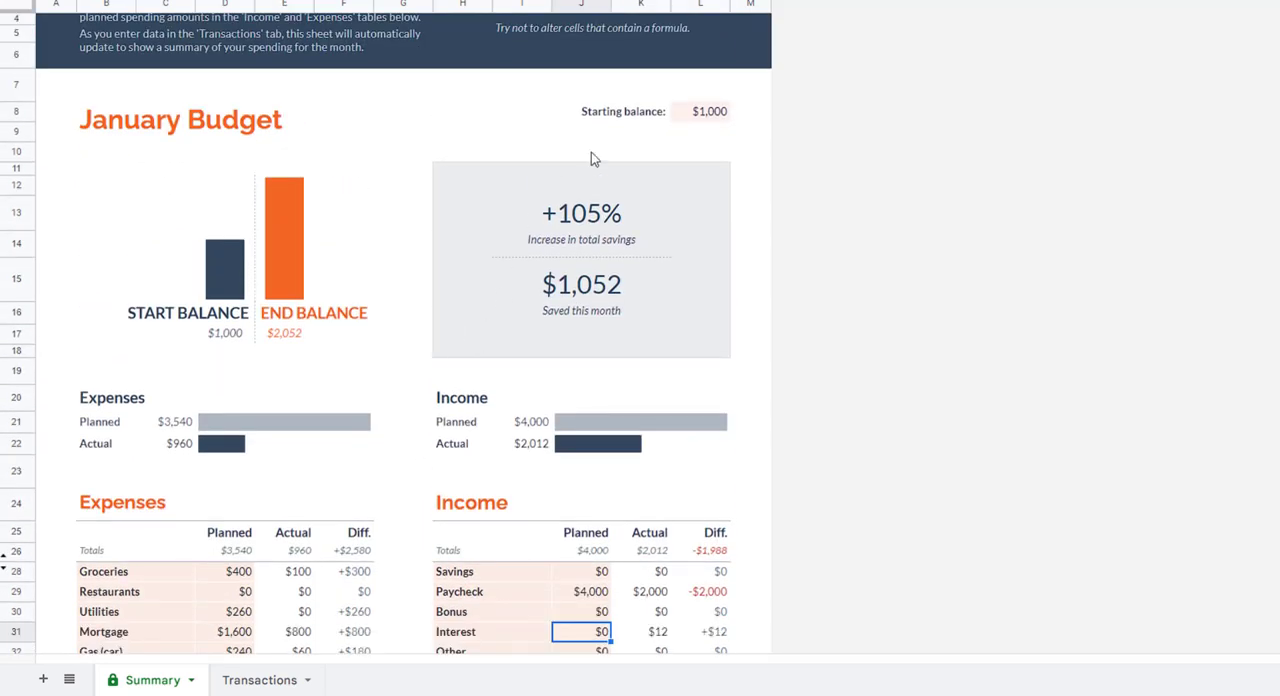
Select the empty Summary cell below the starting balance
{"action": "left_click", "coordinate": [650, 112]}
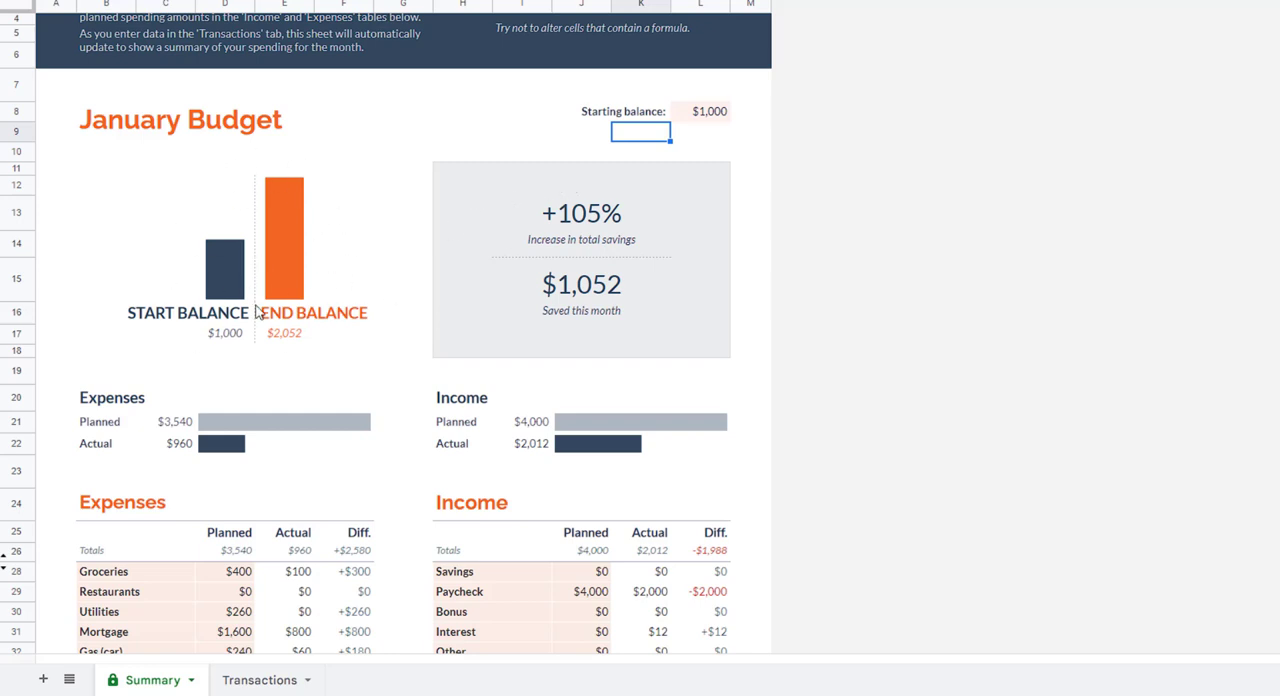
{"action": "scroll", "coordinate": [258, 313], "scroll_direction": "down", "scroll_amount": 1}
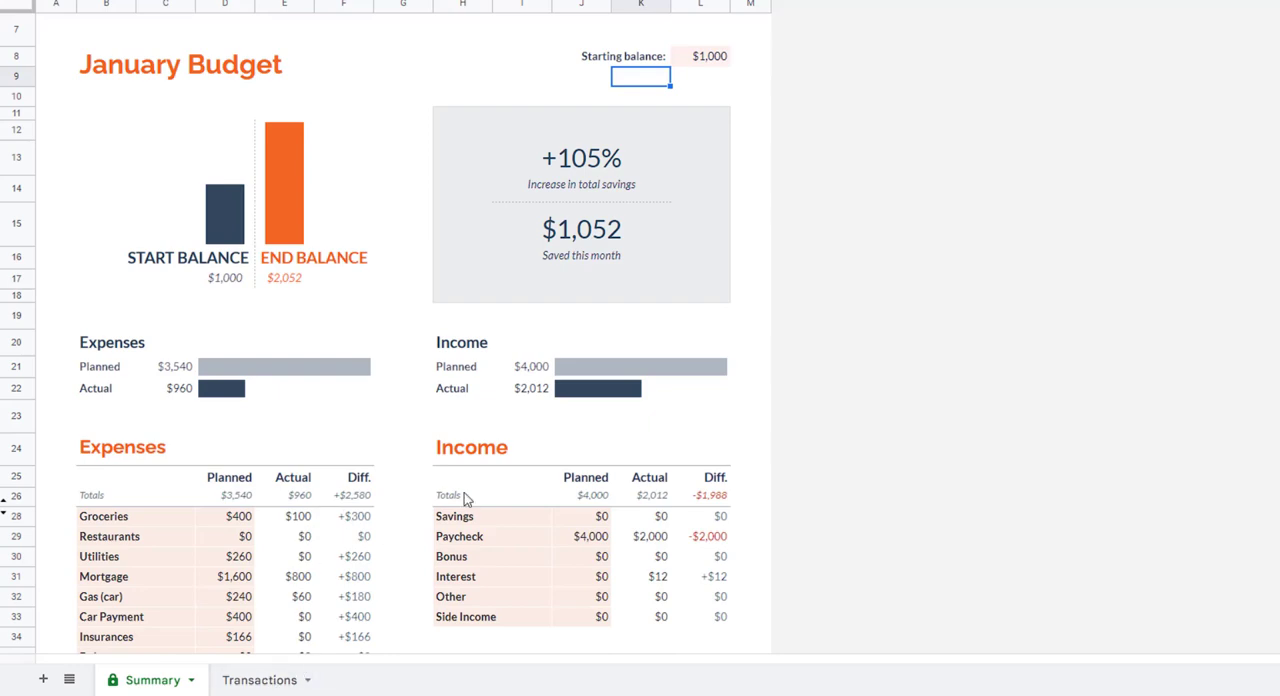
{"action": "scroll", "coordinate": [462, 502], "scroll_direction": "down", "scroll_amount": 2}
{"action": "scroll", "coordinate": [447, 502], "scroll_direction": "down", "scroll_amount": 3}
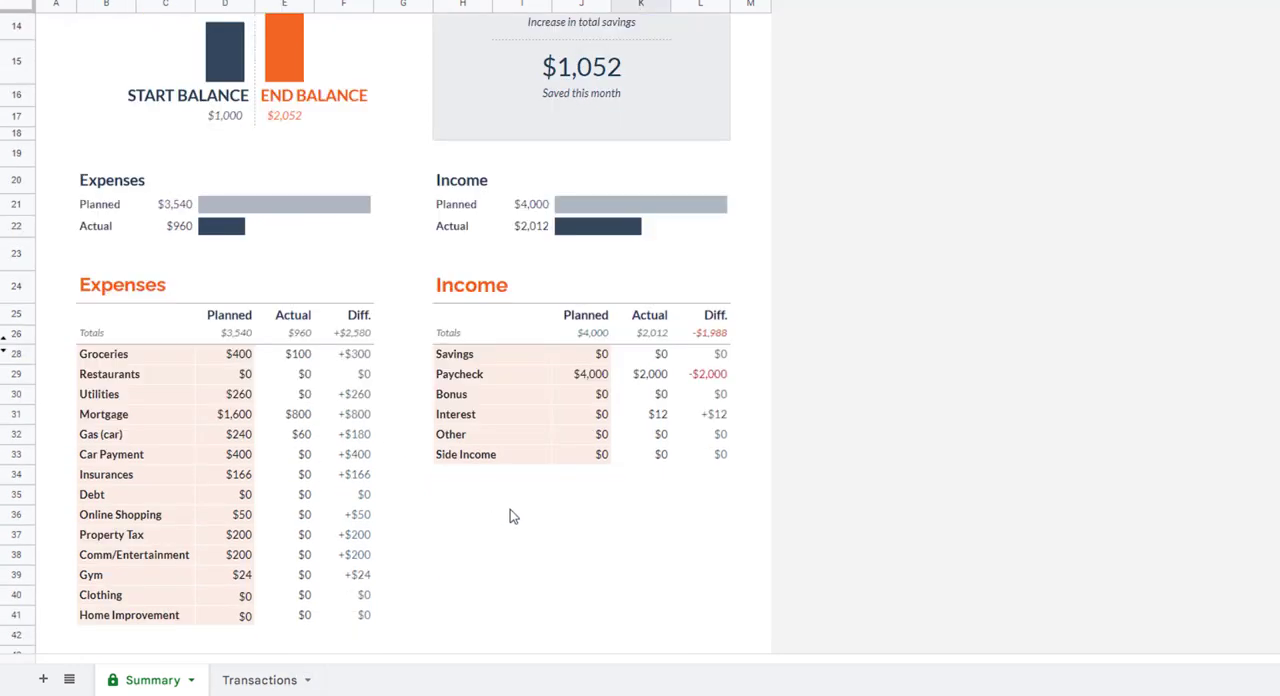
{"action": "scroll", "coordinate": [510, 509], "scroll_direction": "down", "scroll_amount": 1}
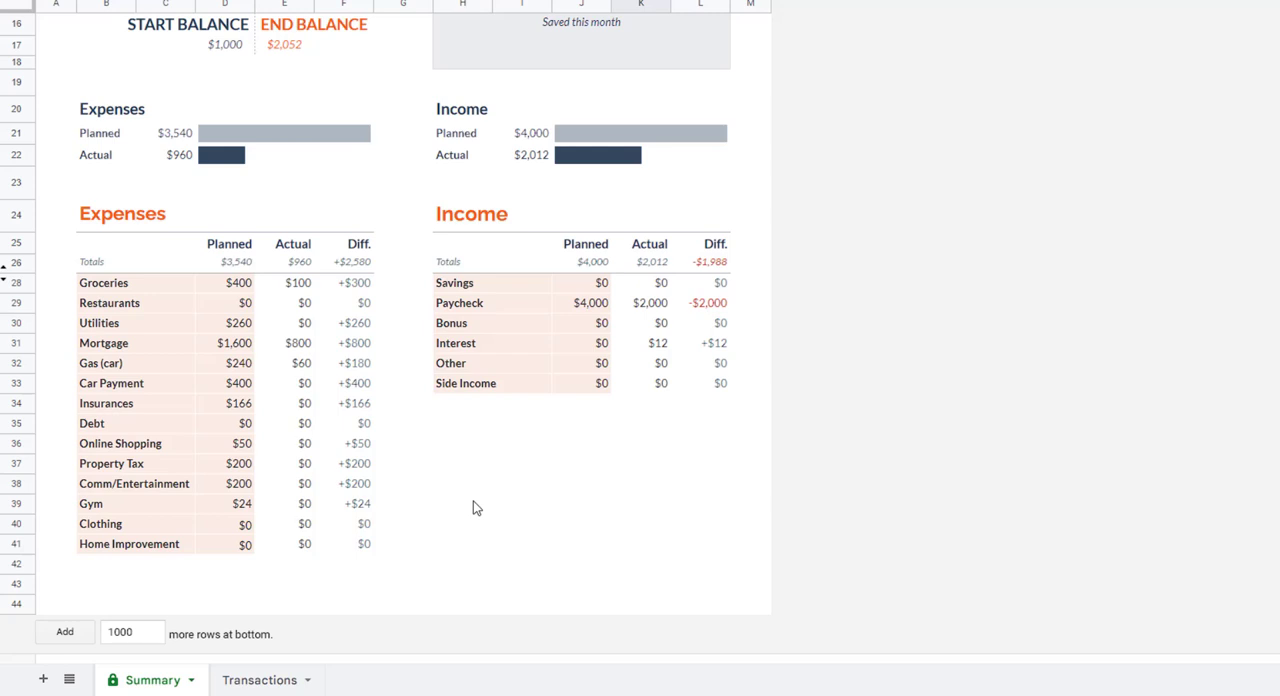
{"action": "left_click", "coordinate": [130, 283]}
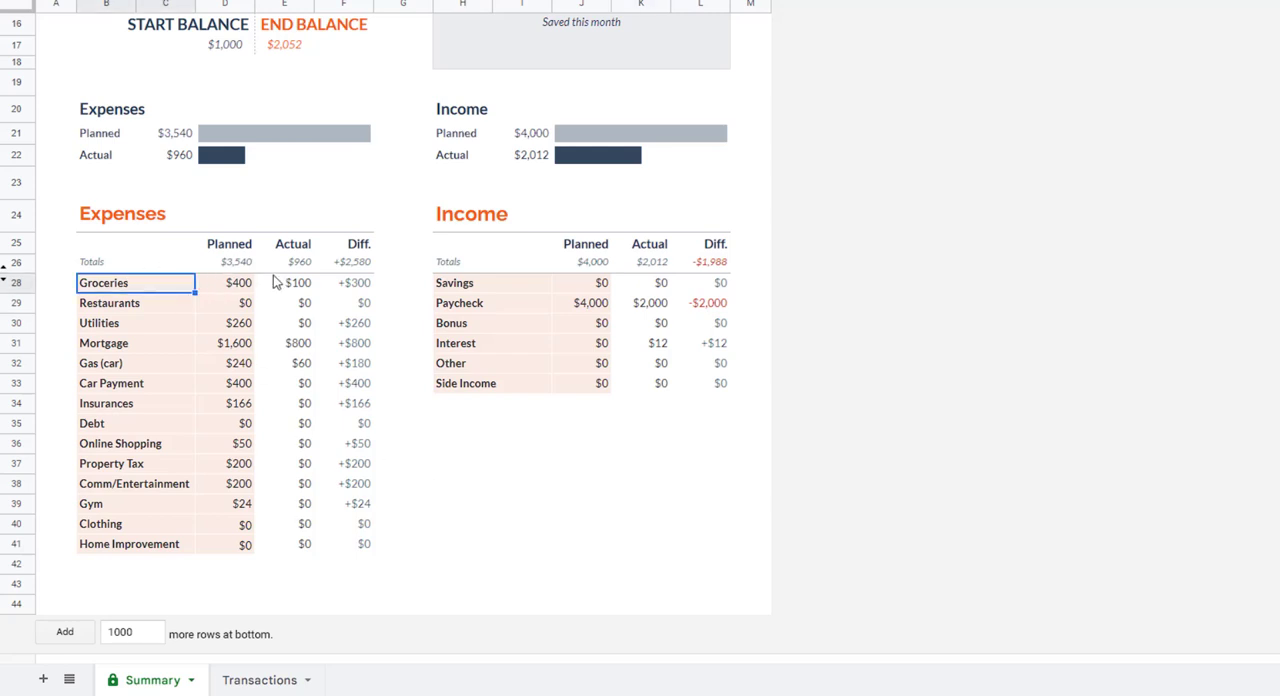
{"action": "left_click", "coordinate": [258, 680]}
{"action": "double_click", "coordinate": [105, 220]}
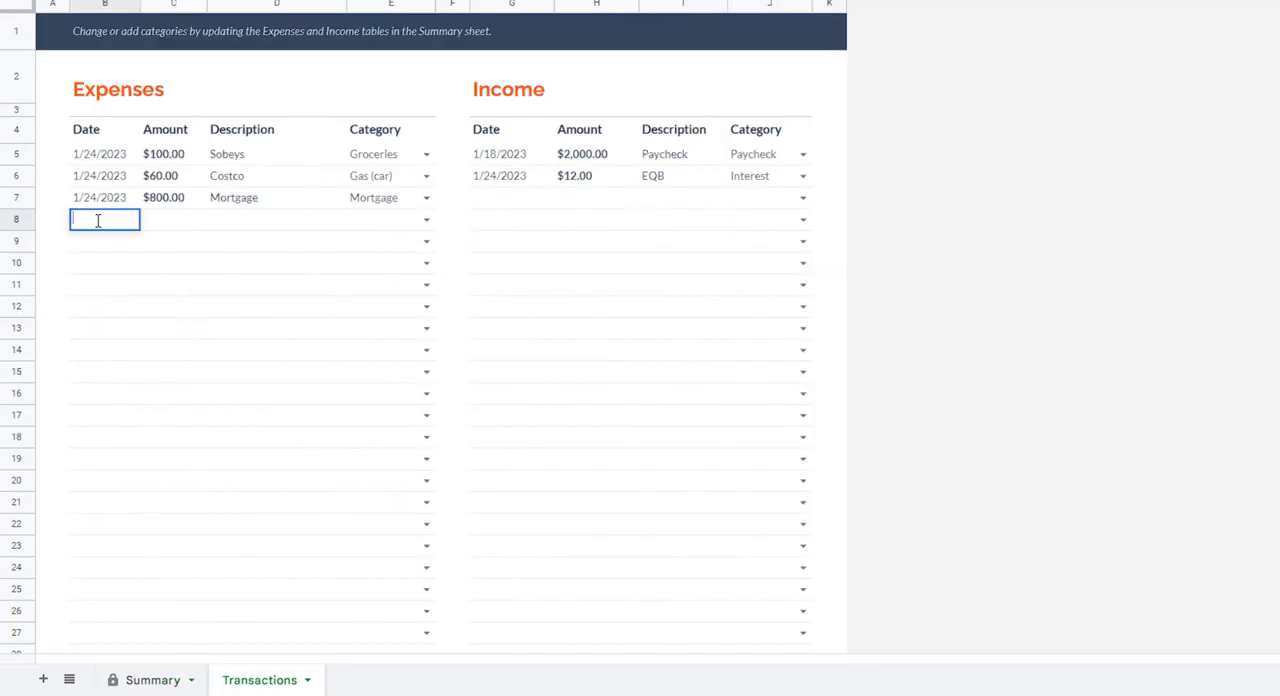
{"action": "key", "text": "Tab"}
{"action": "key", "text": "Tab"}
{"action": "key", "text": "Tab"}
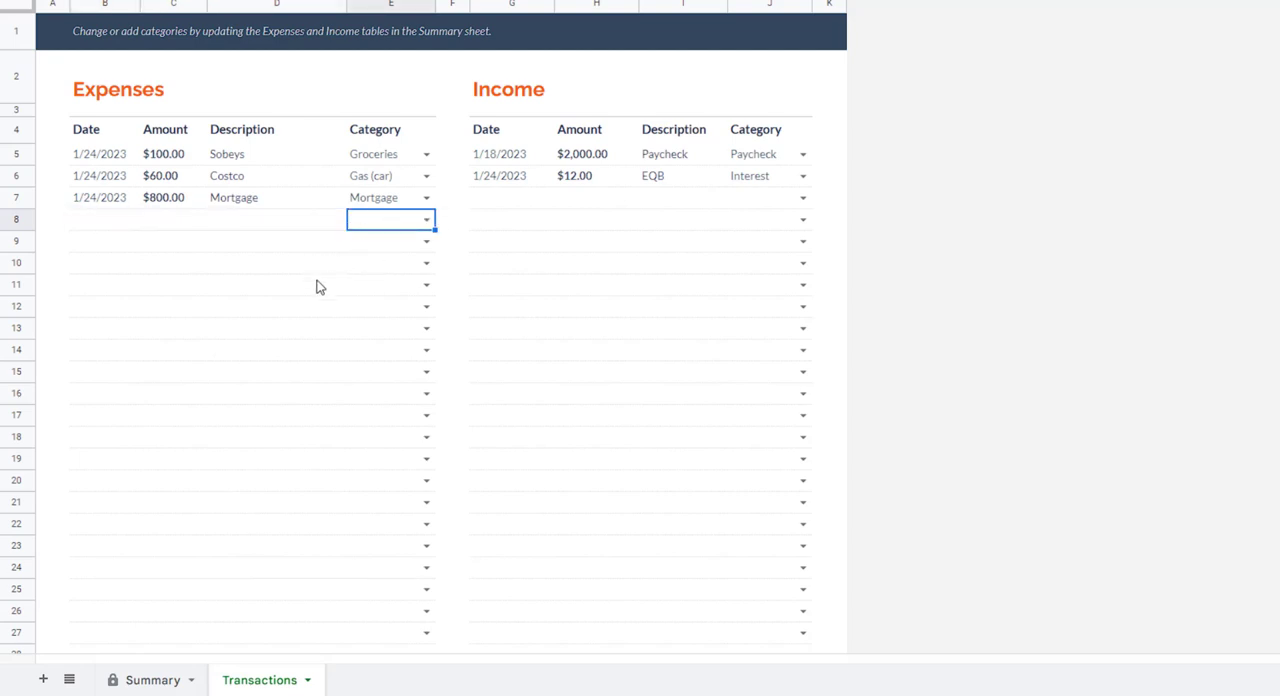
{"action": "left_click", "coordinate": [152, 680]}
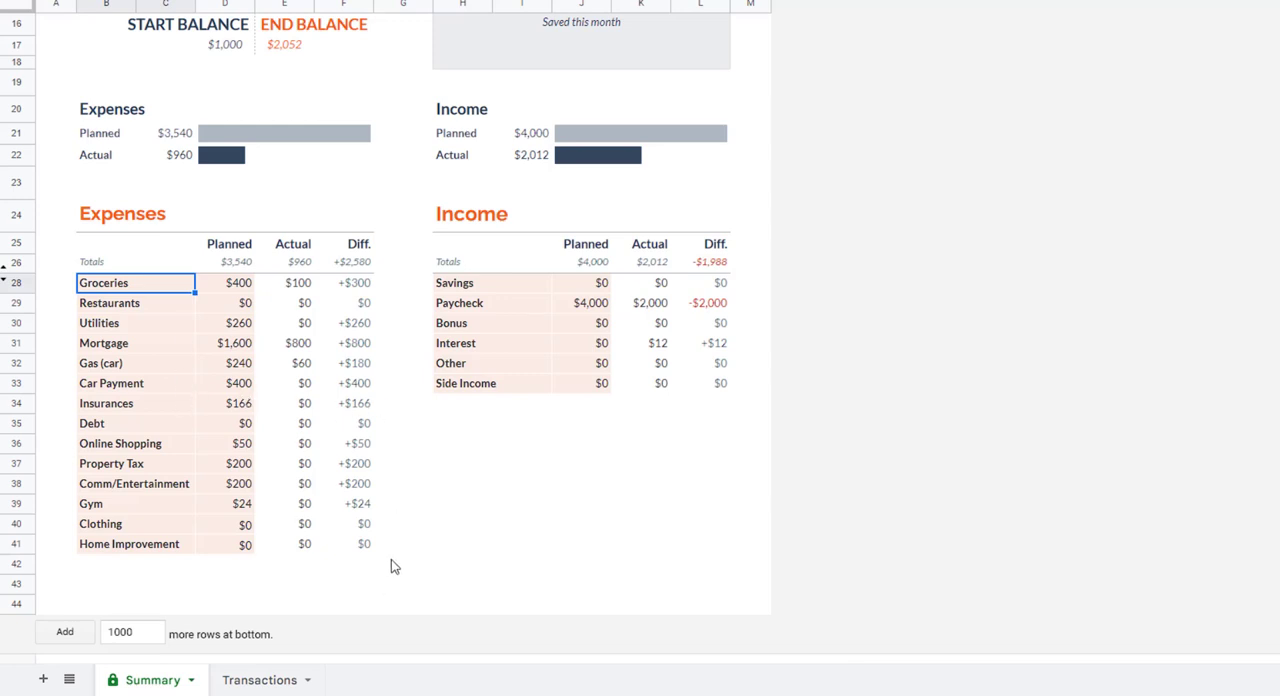
{"action": "scroll", "coordinate": [440, 543], "scroll_direction": "up", "scroll_amount": 5}
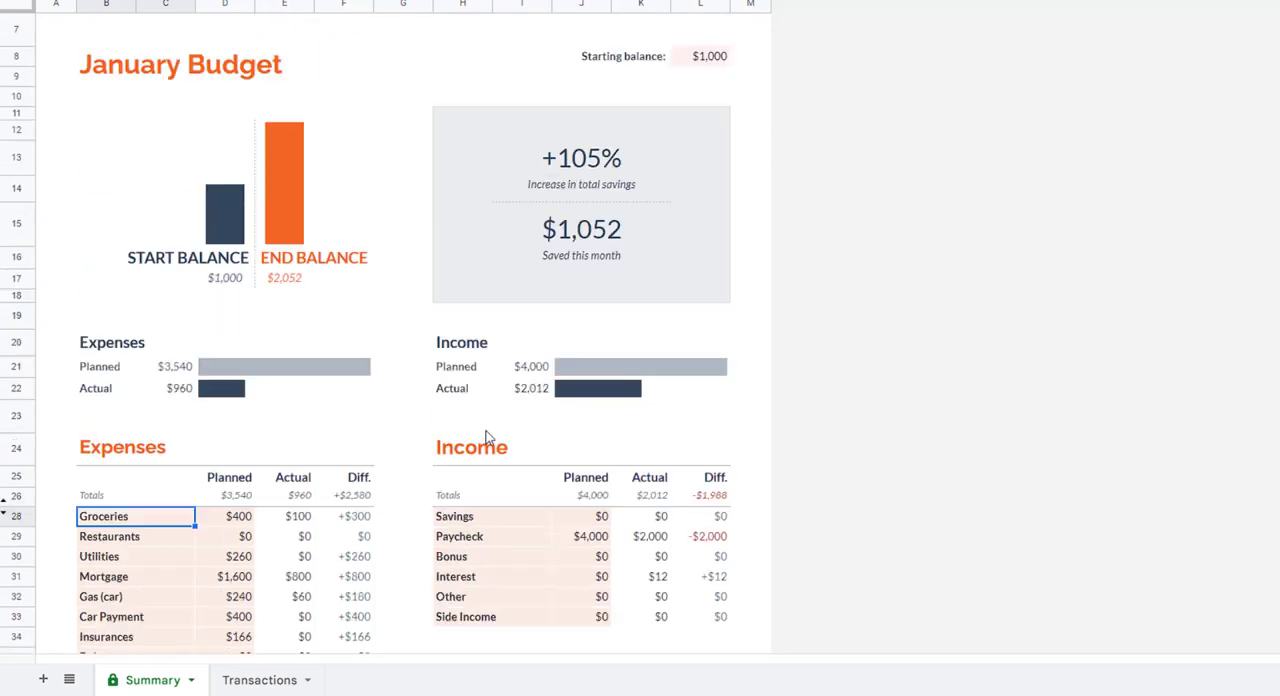
{"action": "scroll", "coordinate": [481, 467], "scroll_direction": "up", "scroll_amount": 3}
{"action": "scroll", "coordinate": [481, 467], "scroll_direction": "down", "scroll_amount": 3}
{"action": "scroll", "coordinate": [481, 467], "scroll_direction": "up", "scroll_amount": 3}
{"action": "scroll", "coordinate": [460, 475], "scroll_direction": "down", "scroll_amount": 3}
{"action": "scroll", "coordinate": [430, 480], "scroll_direction": "down", "scroll_amount": 2}
{"action": "scroll", "coordinate": [395, 458], "scroll_direction": "down", "scroll_amount": 2}
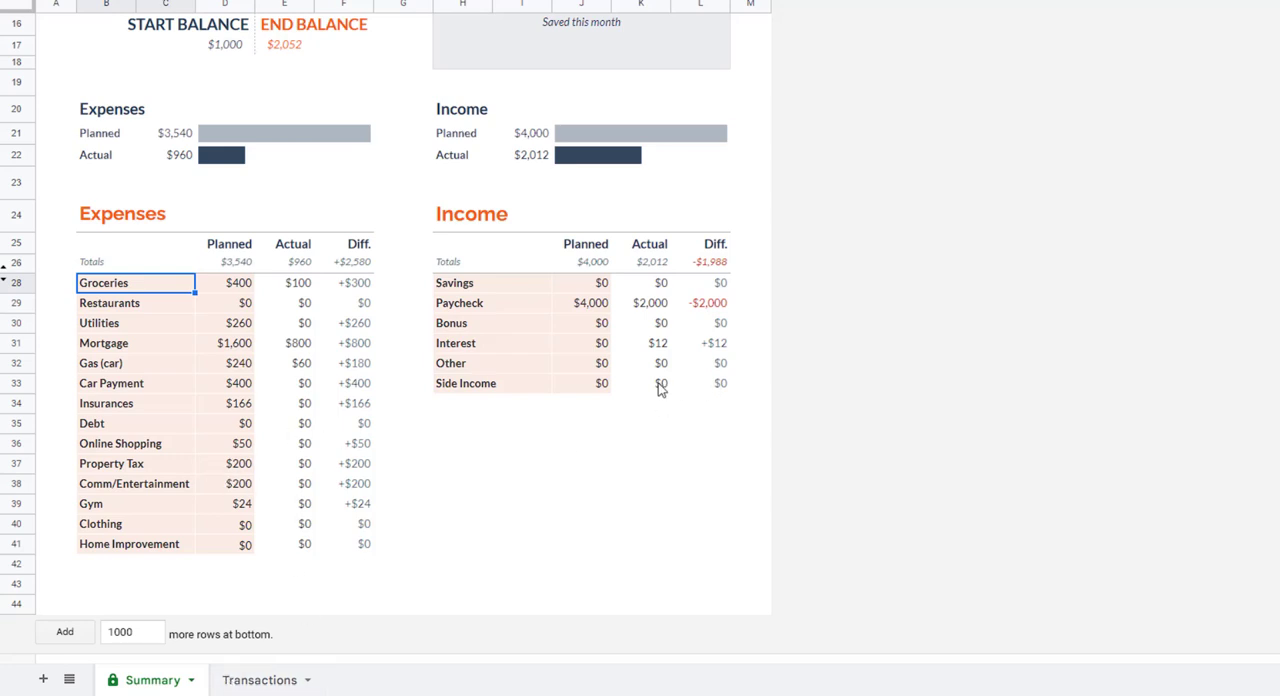
{"action": "scroll", "coordinate": [630, 400], "scroll_direction": "up", "scroll_amount": 3}
Return to the Transactions sheet with its three expenses and two income entries
{"action": "left_click", "coordinate": [265, 681]}
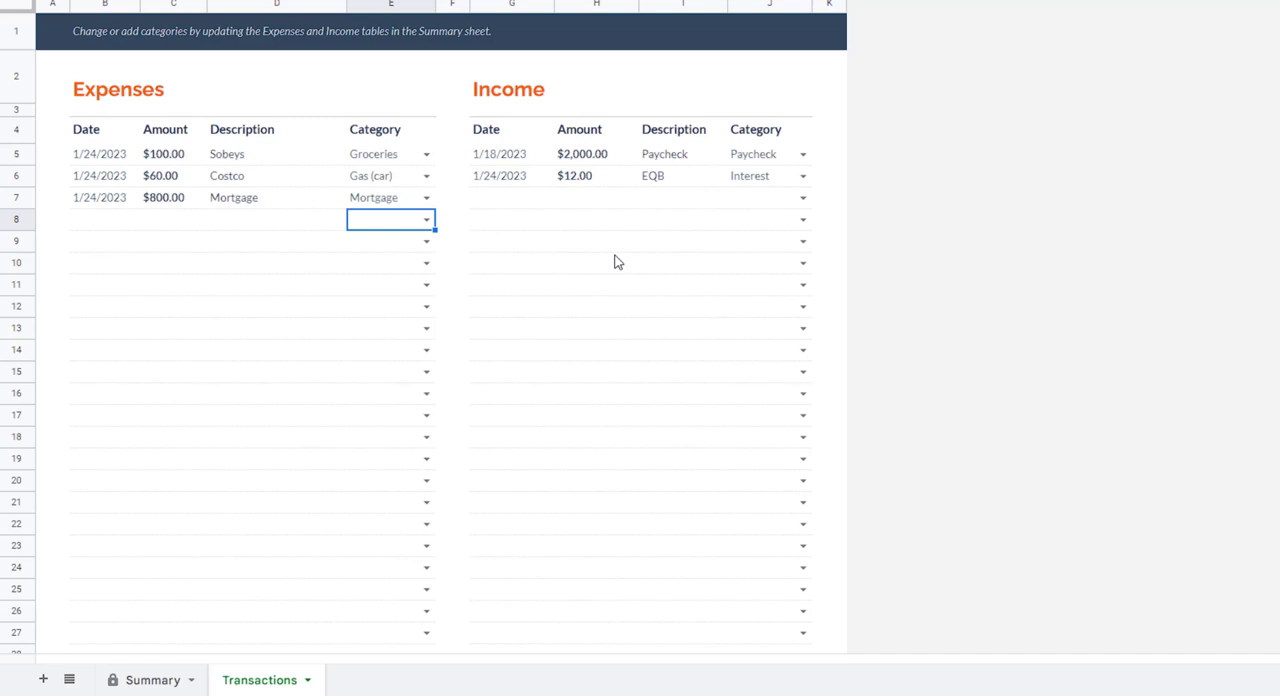
{"action": "left_click", "coordinate": [163, 683]}
{"action": "scroll", "coordinate": [540, 390], "scroll_direction": "up", "scroll_amount": 5}
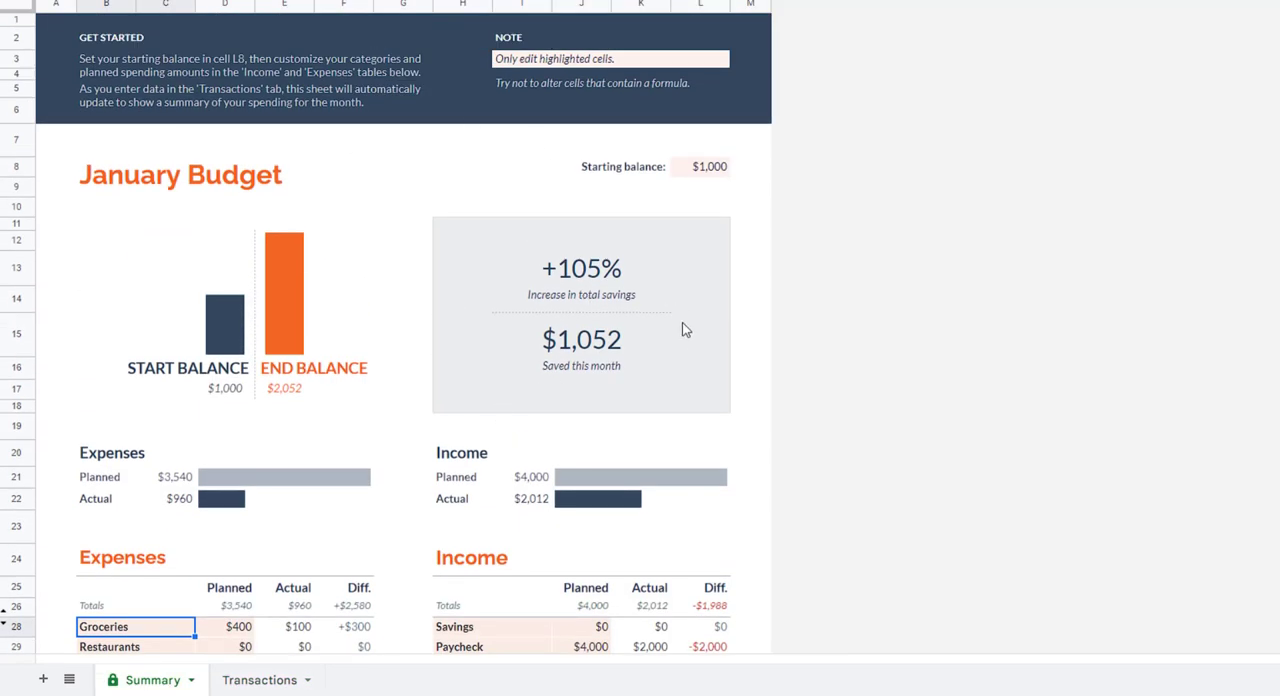
{"action": "scroll", "coordinate": [682, 322], "scroll_direction": "down", "scroll_amount": 2}
{"action": "scroll", "coordinate": [687, 371], "scroll_direction": "down", "scroll_amount": 2}
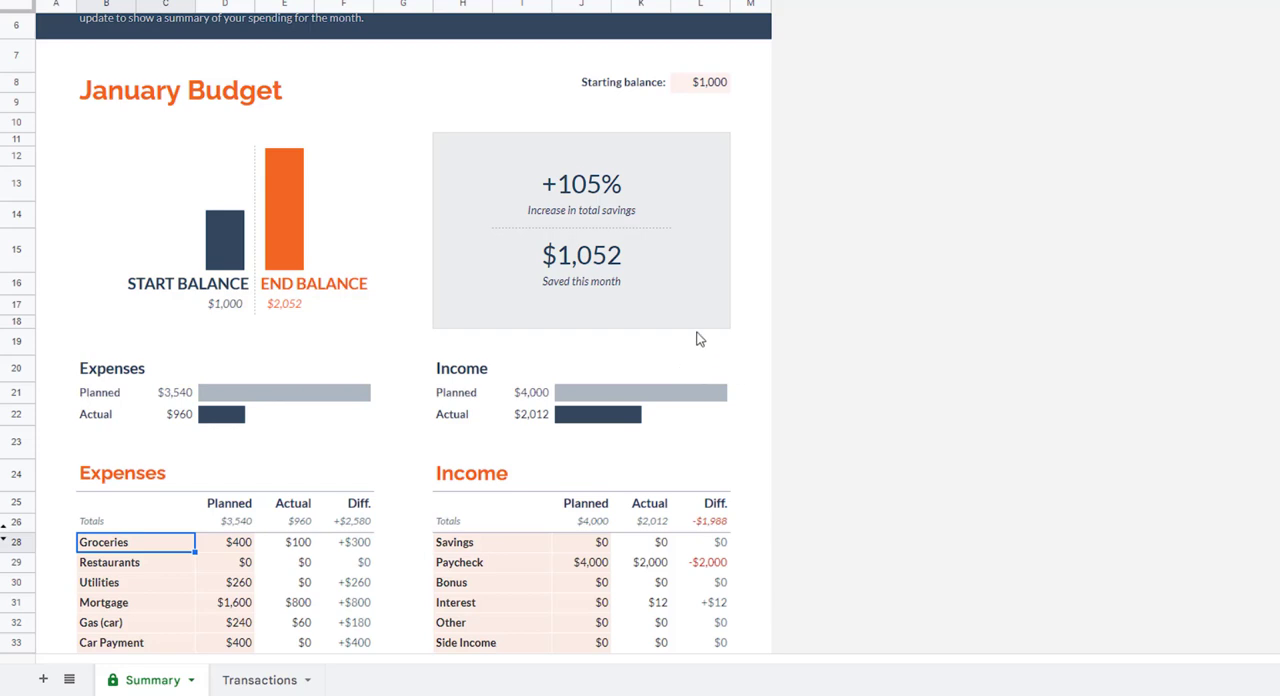
{"action": "scroll", "coordinate": [598, 392], "scroll_direction": "down", "scroll_amount": 2}
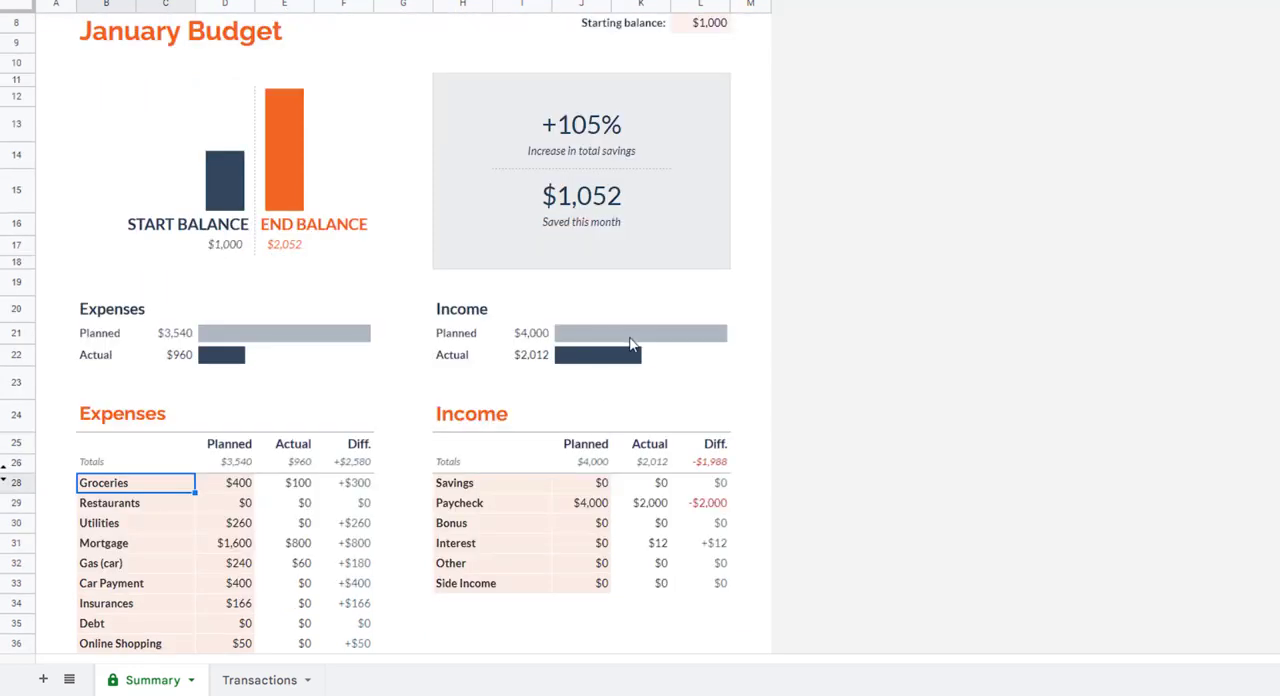
{"action": "scroll", "coordinate": [632, 342], "scroll_direction": "up", "scroll_amount": 2}
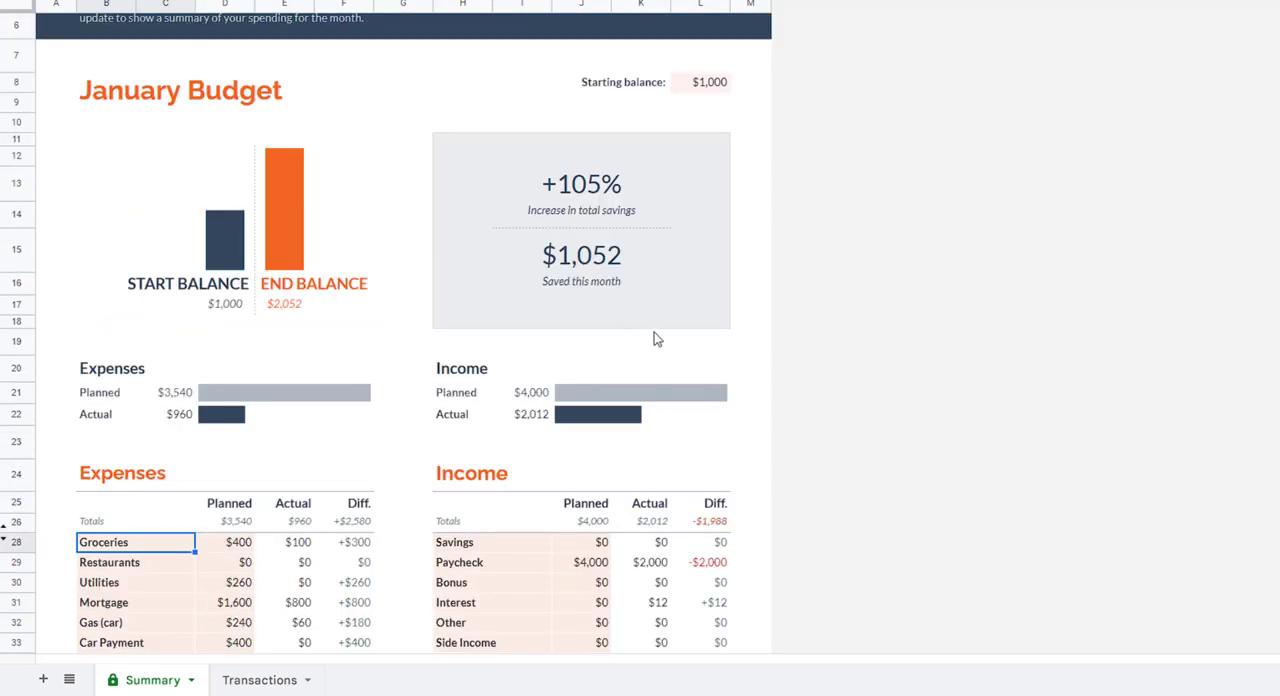
{"action": "scroll", "coordinate": [666, 366], "scroll_direction": "down", "scroll_amount": 3}
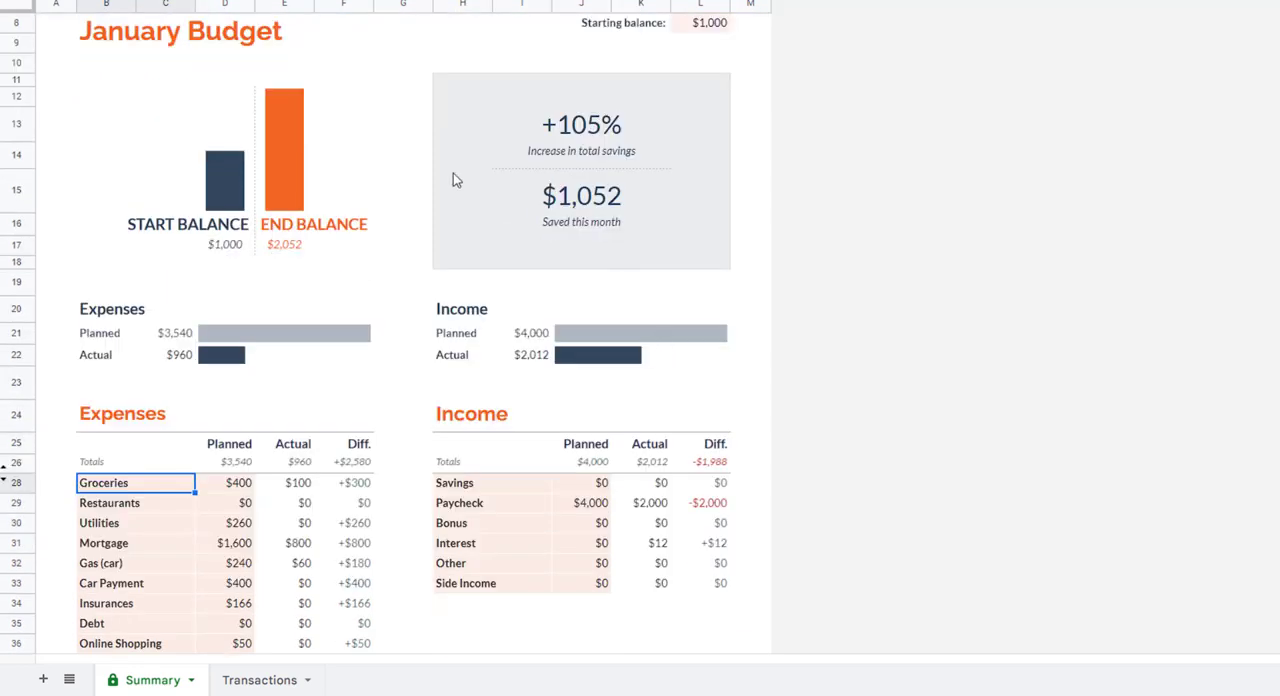
{"action": "scroll", "coordinate": [771, 376], "scroll_direction": "down", "scroll_amount": 2}
{"action": "scroll", "coordinate": [530, 366], "scroll_direction": "down", "scroll_amount": 3}
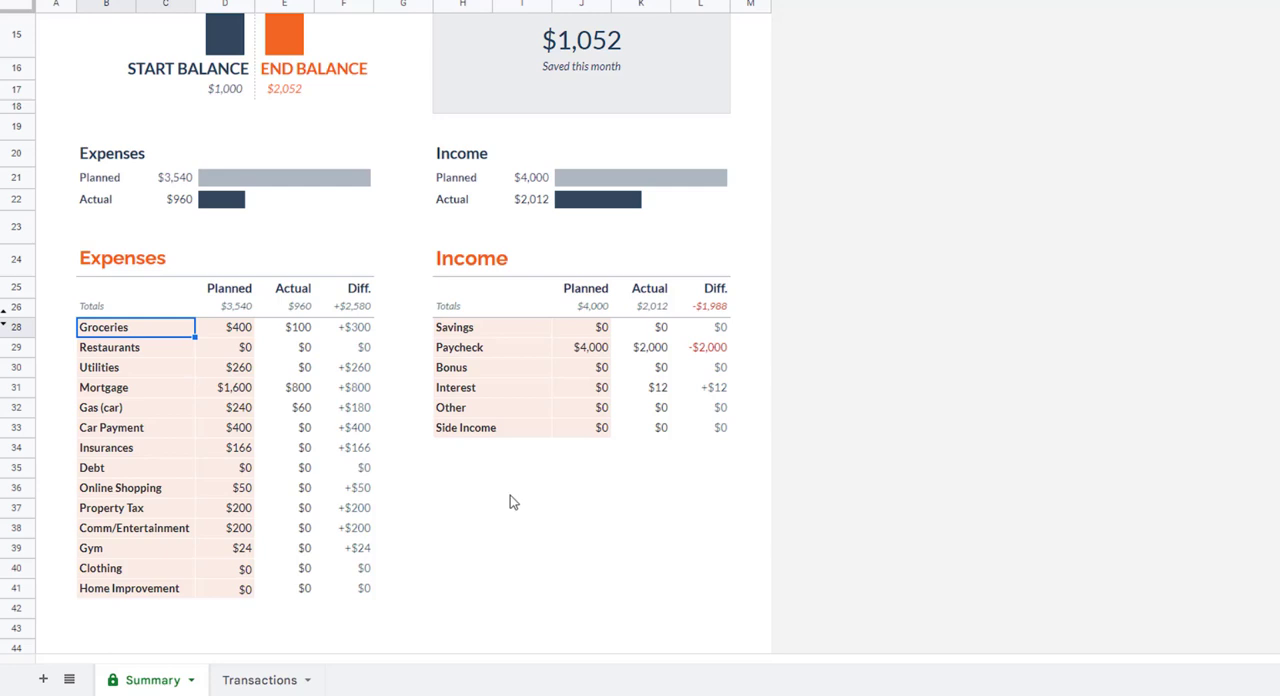
{"action": "scroll", "coordinate": [510, 495], "scroll_direction": "up", "scroll_amount": 3}
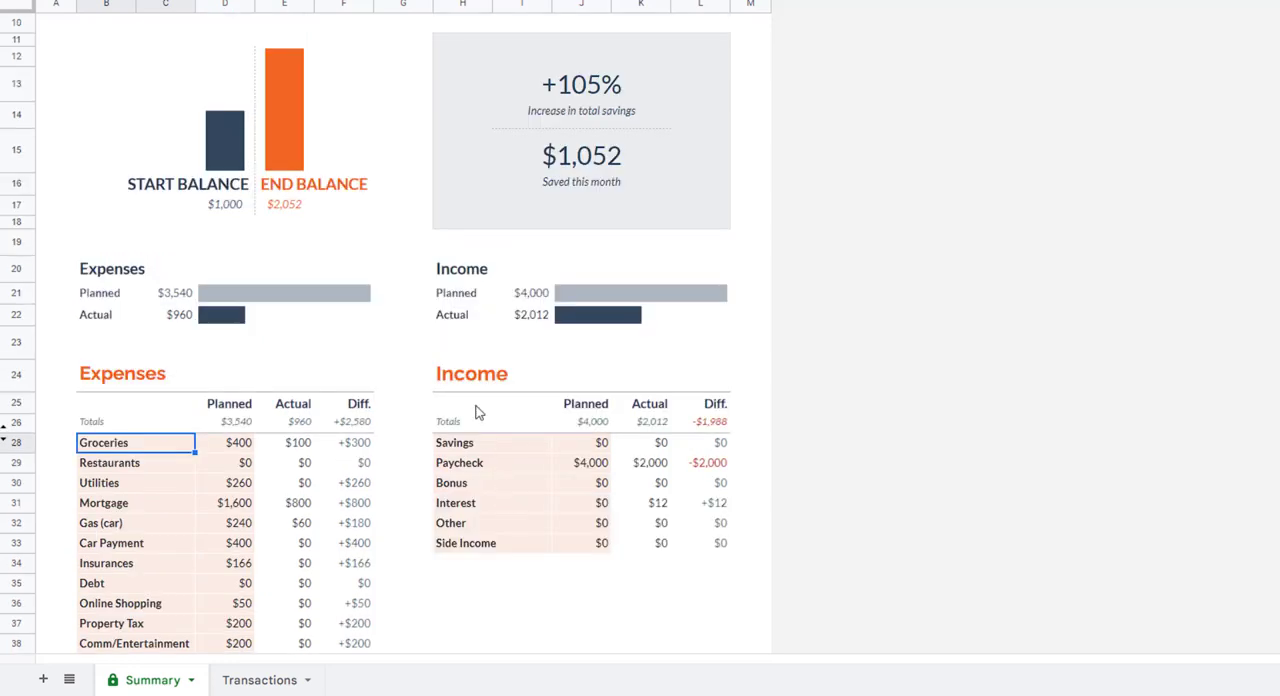
{"action": "scroll", "coordinate": [447, 377], "scroll_direction": "up", "scroll_amount": 3}
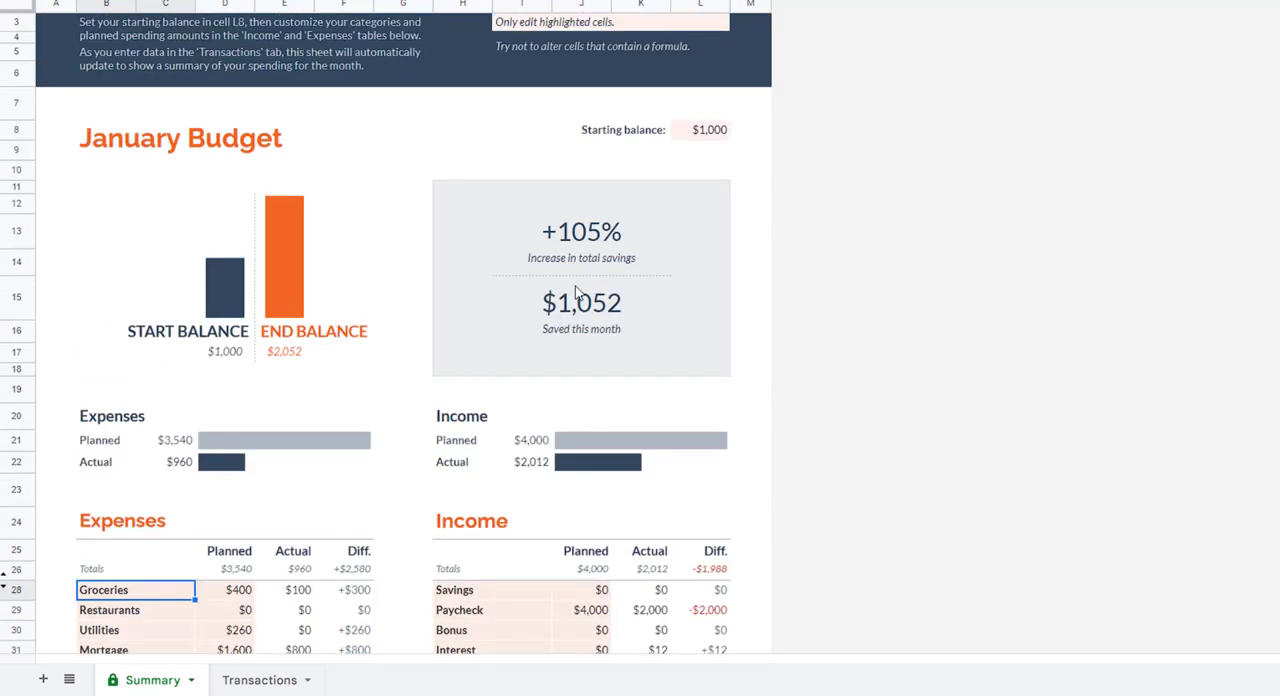
{"action": "scroll", "coordinate": [714, 276], "scroll_direction": "up", "scroll_amount": 1}
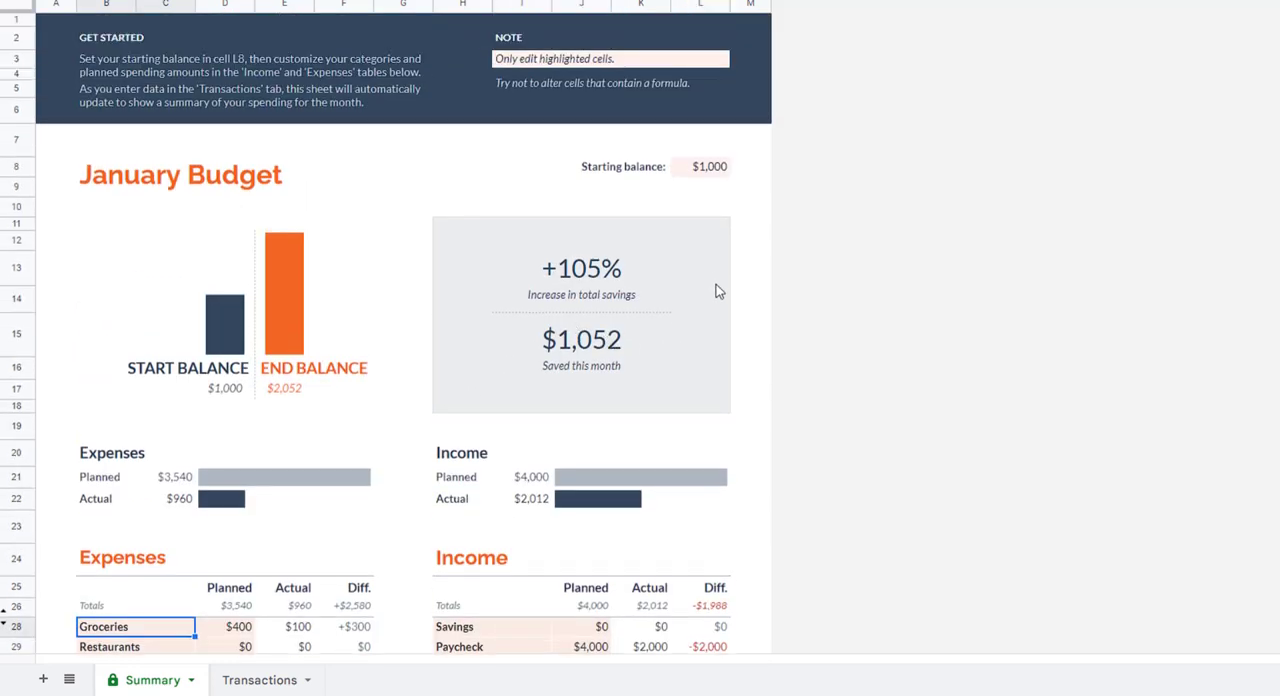
{"action": "scroll", "coordinate": [658, 342], "scroll_direction": "down", "scroll_amount": 3}
{"action": "scroll", "coordinate": [640, 342], "scroll_direction": "up", "scroll_amount": 4}
{"action": "scroll", "coordinate": [628, 342], "scroll_direction": "down", "scroll_amount": 5}
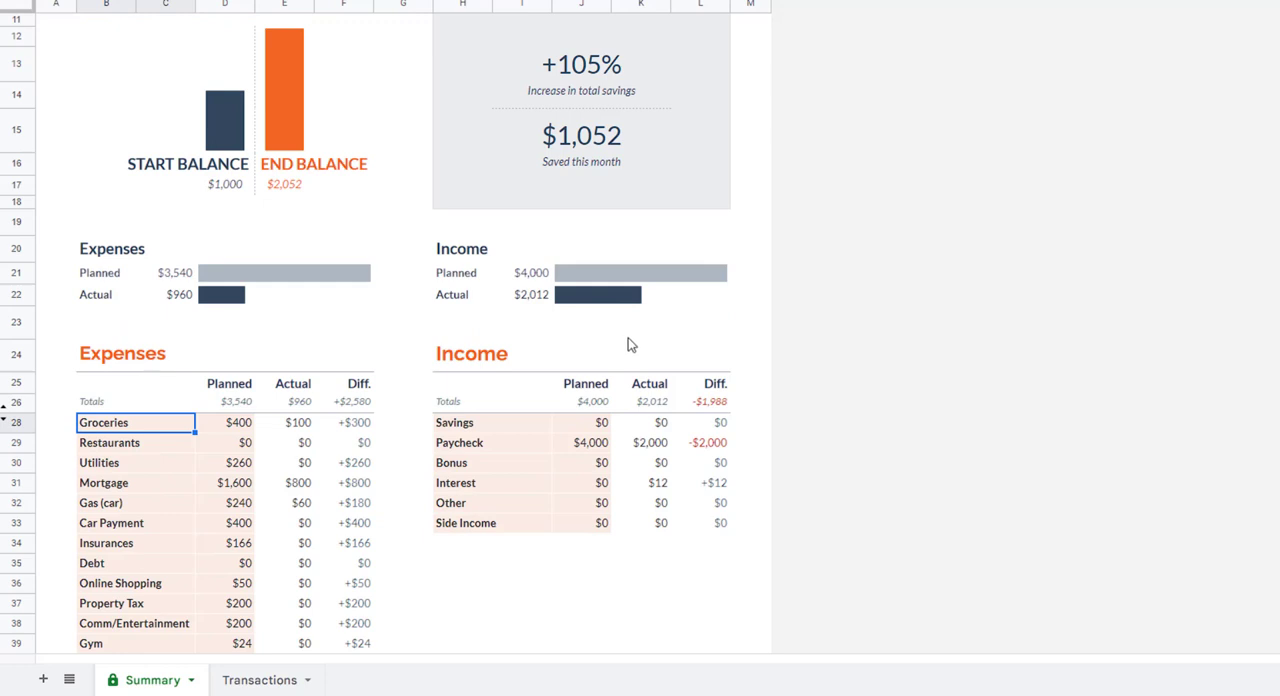
{"action": "scroll", "coordinate": [355, 480], "scroll_direction": "down", "scroll_amount": 2}
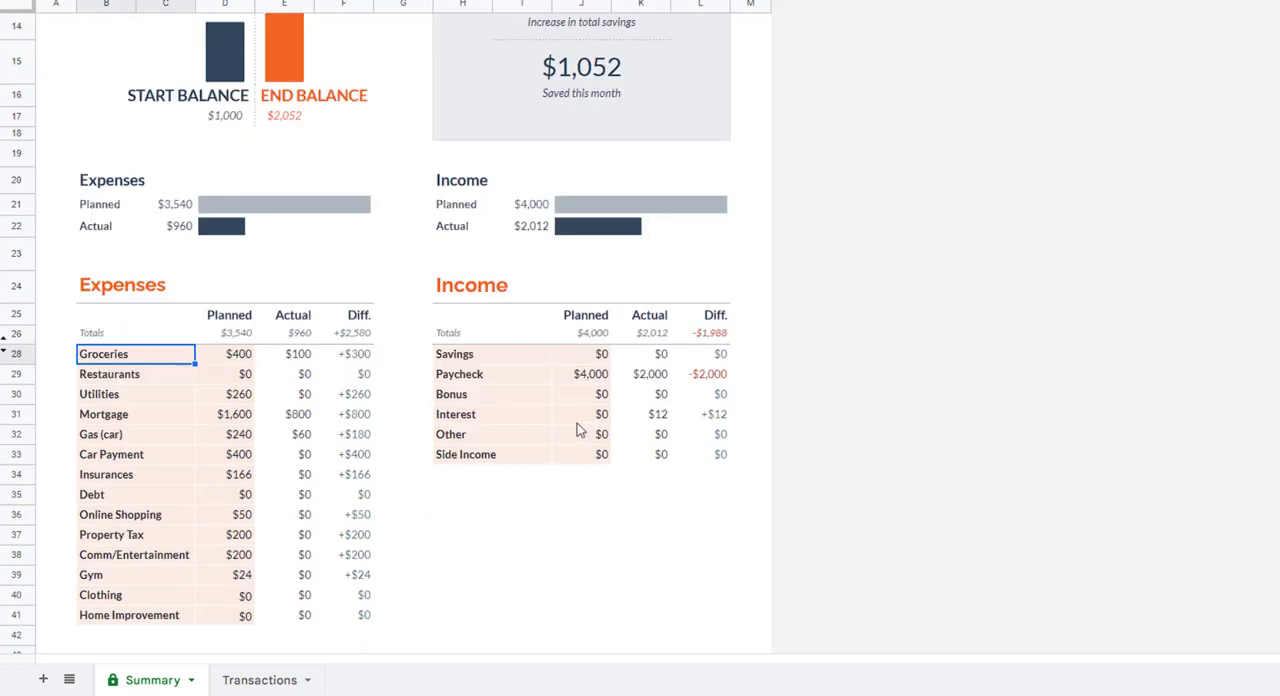
{"action": "scroll", "coordinate": [629, 569], "scroll_direction": "up", "scroll_amount": 3}
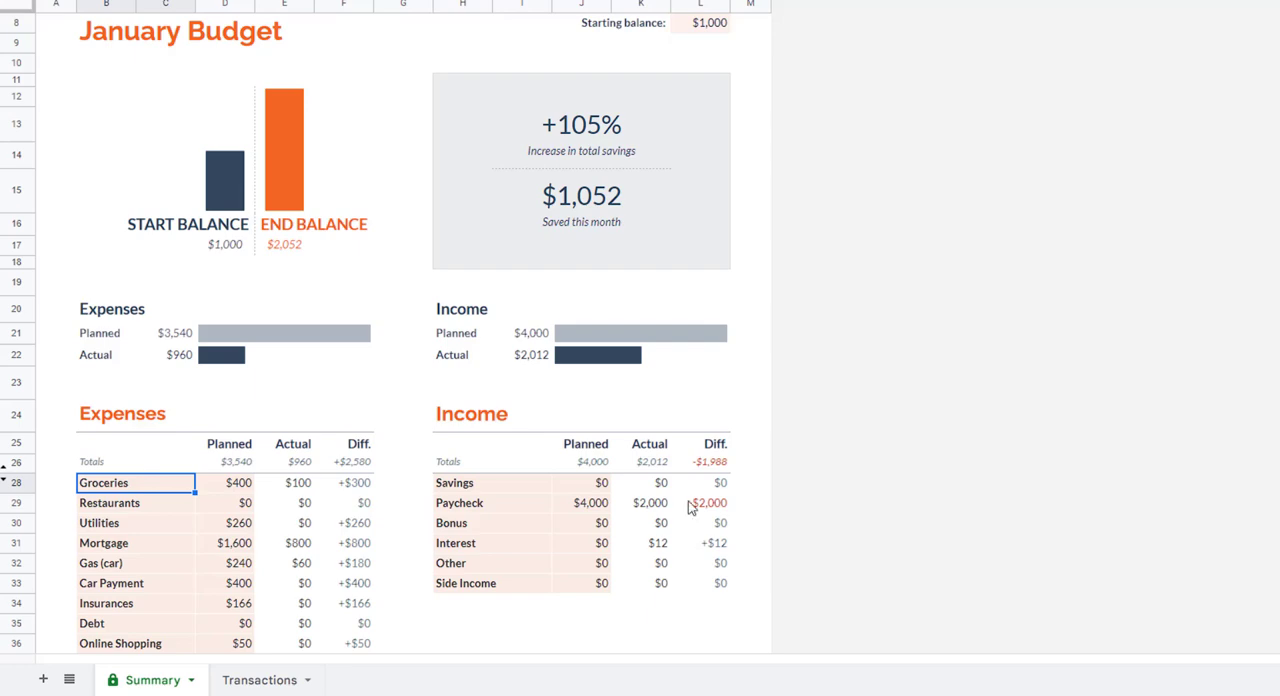
{"action": "scroll", "coordinate": [622, 350], "scroll_direction": "up", "scroll_amount": 3}
{"action": "scroll", "coordinate": [545, 369], "scroll_direction": "down", "scroll_amount": 1}
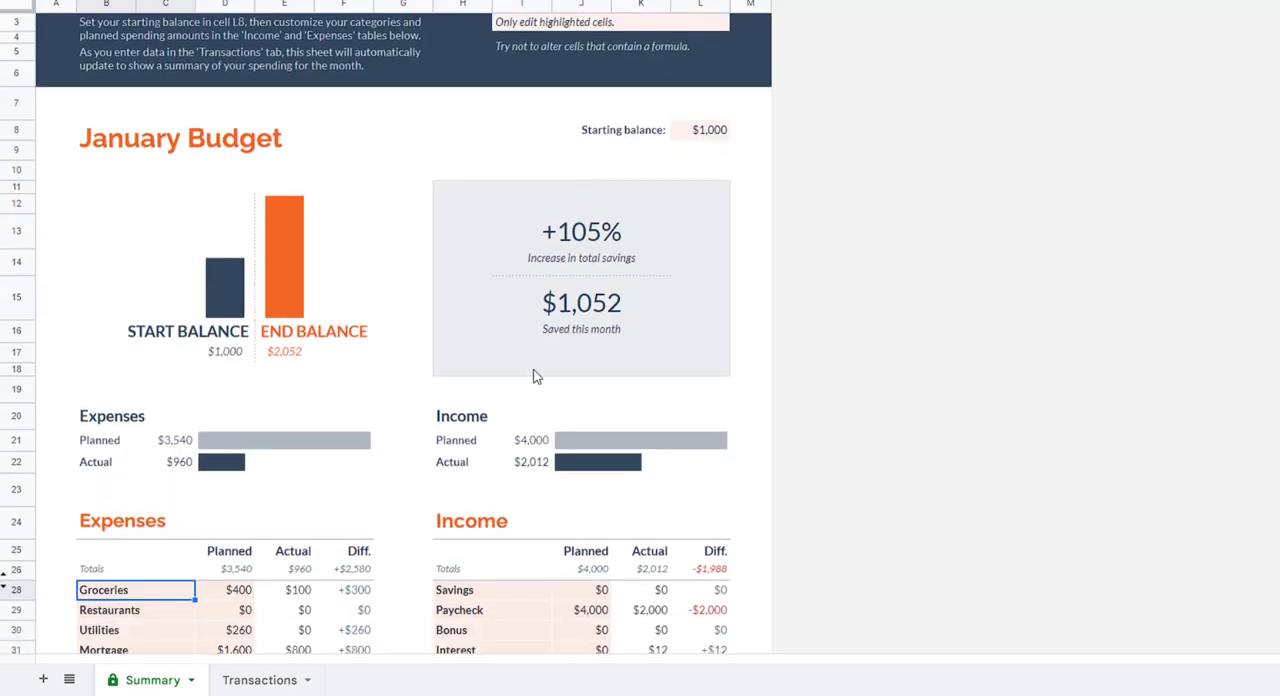
{"action": "scroll", "coordinate": [535, 375], "scroll_direction": "down", "scroll_amount": 3}
{"action": "scroll", "coordinate": [556, 509], "scroll_direction": "down", "scroll_amount": 2}
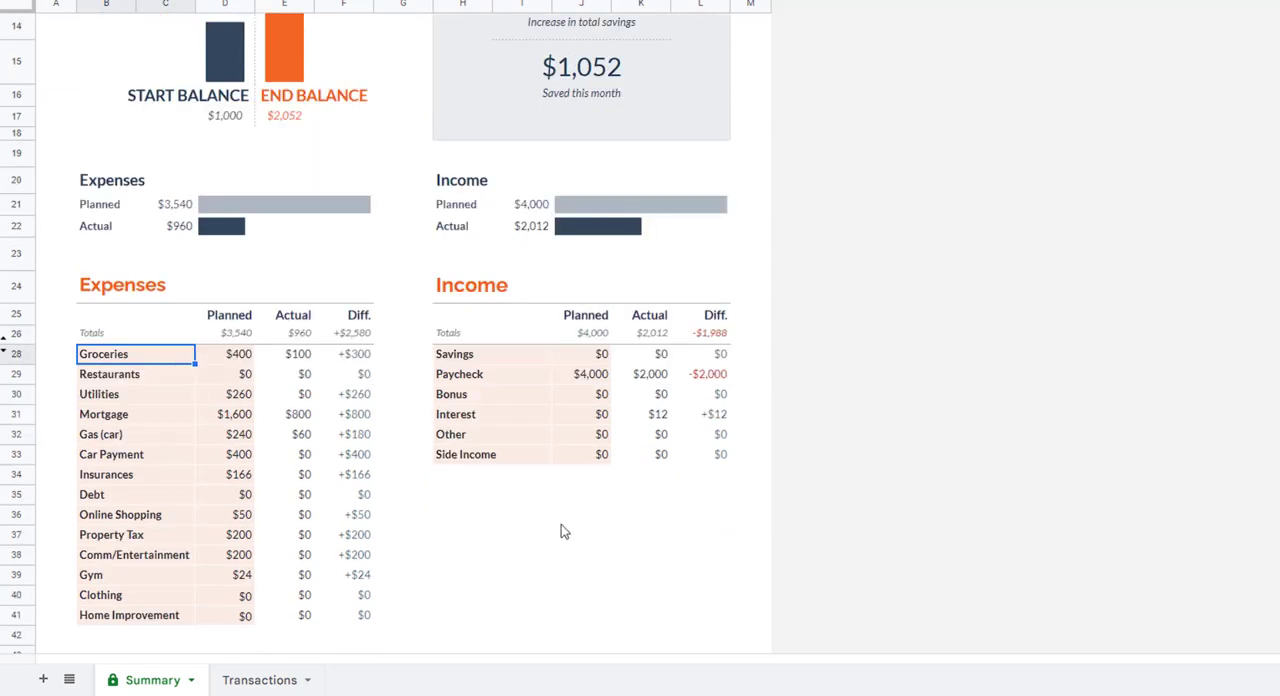
{"action": "scroll", "coordinate": [600, 520], "scroll_direction": "up", "scroll_amount": 2}
{"action": "scroll", "coordinate": [617, 520], "scroll_direction": "down", "scroll_amount": 4}
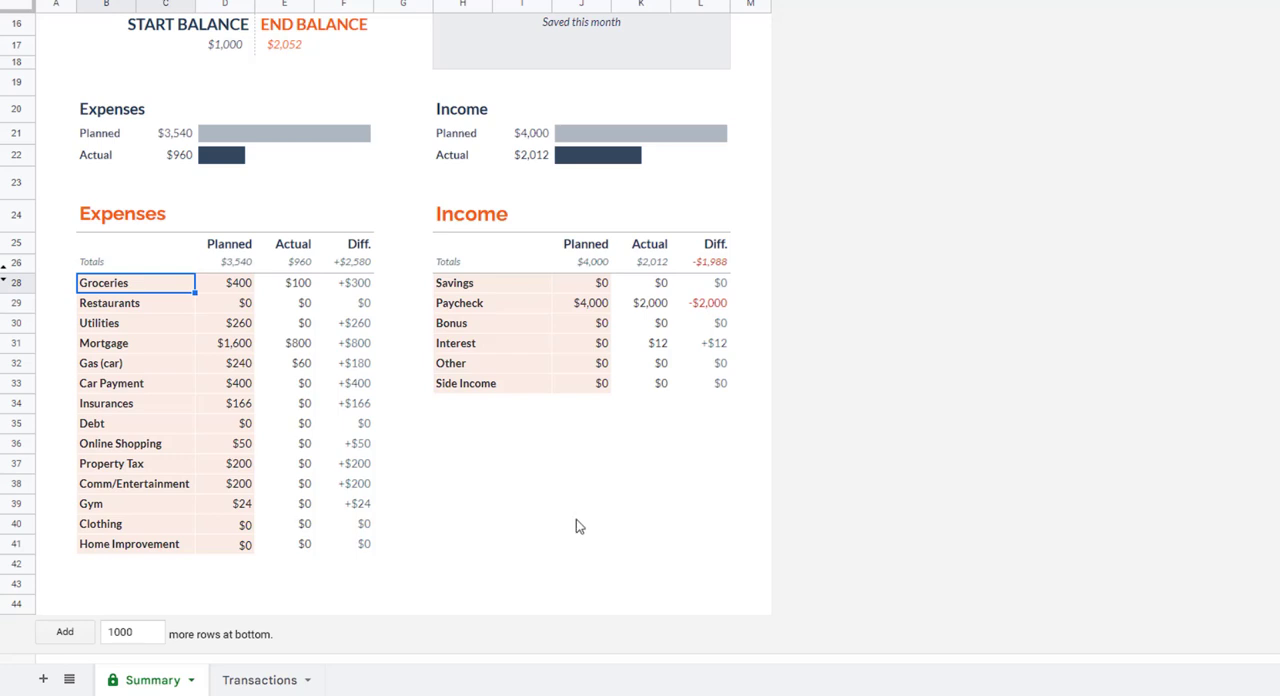
{"action": "scroll", "coordinate": [576, 526], "scroll_direction": "up", "scroll_amount": 3}
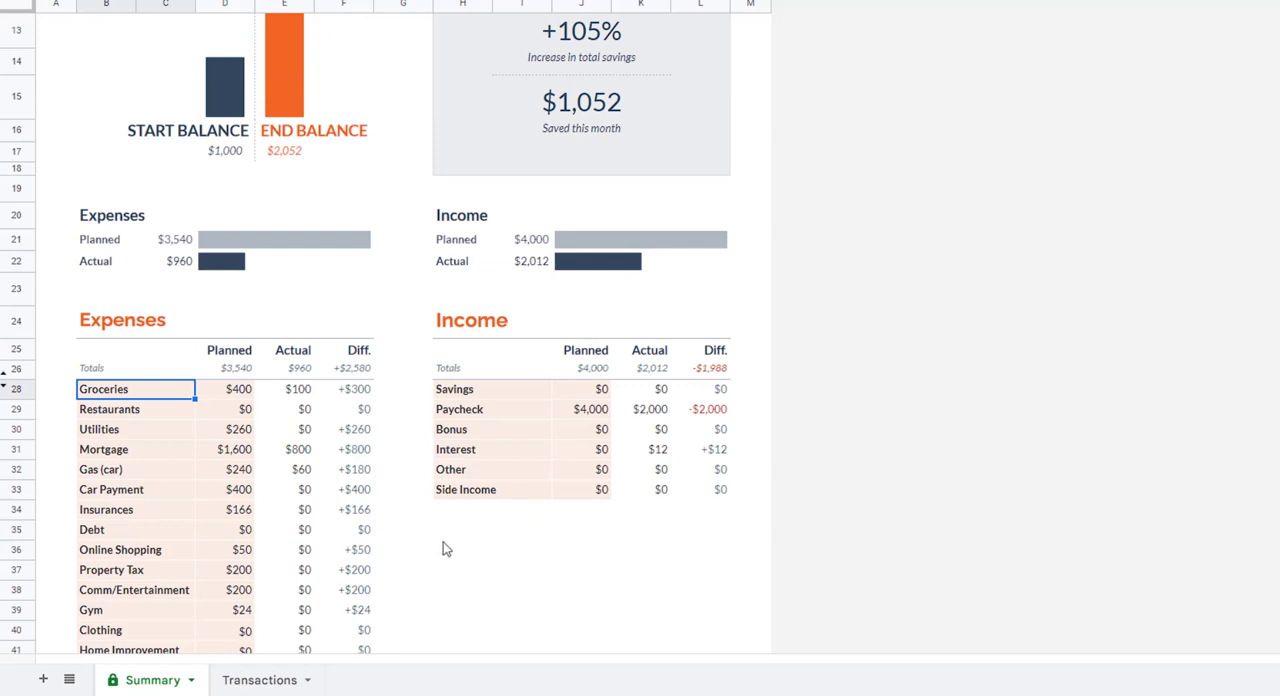
{"action": "scroll", "coordinate": [453, 540], "scroll_direction": "down", "scroll_amount": 1}
{"action": "scroll", "coordinate": [469, 516], "scroll_direction": "up", "scroll_amount": 4}
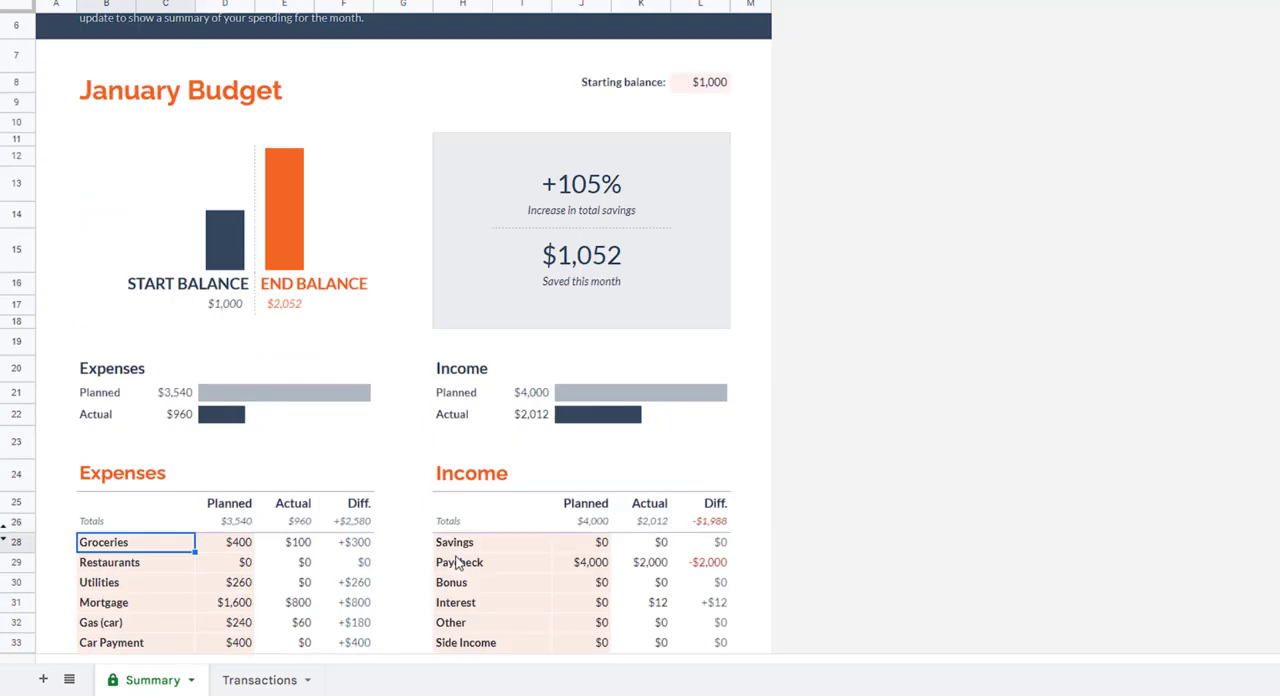
{"action": "scroll", "coordinate": [460, 560], "scroll_direction": "down", "scroll_amount": 1}
{"action": "scroll", "coordinate": [440, 548], "scroll_direction": "down", "scroll_amount": 3}
{"action": "left_click", "coordinate": [260, 680]}
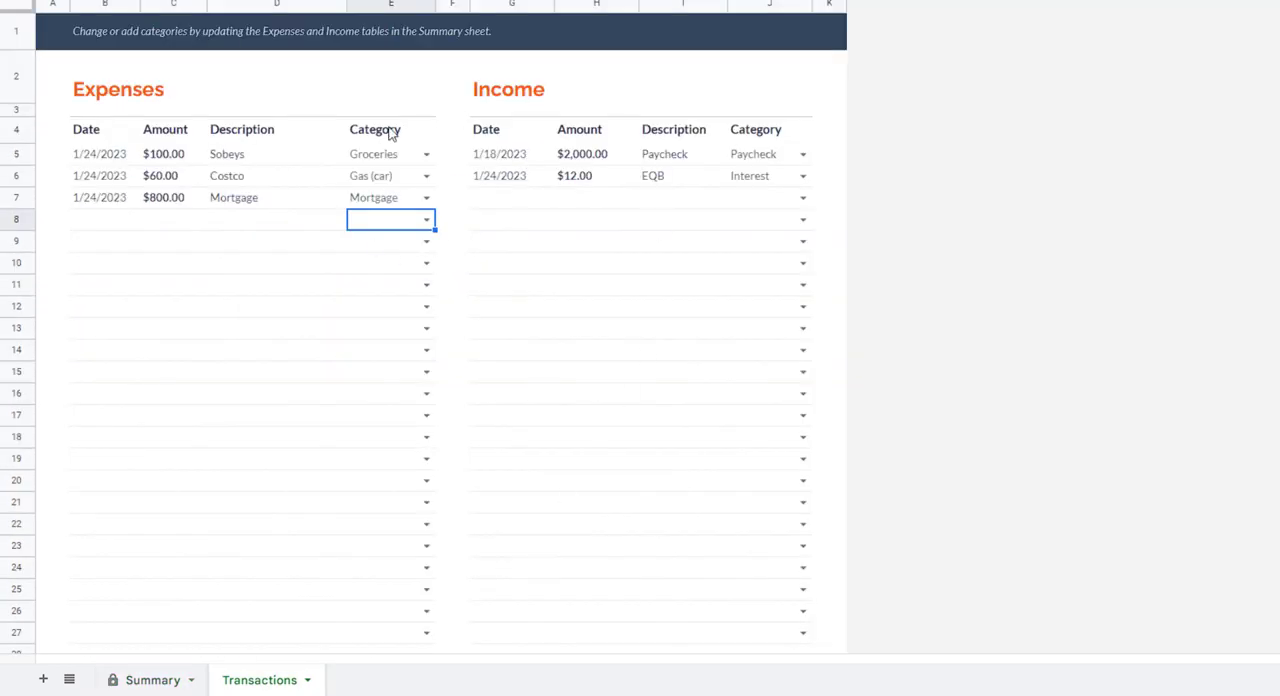